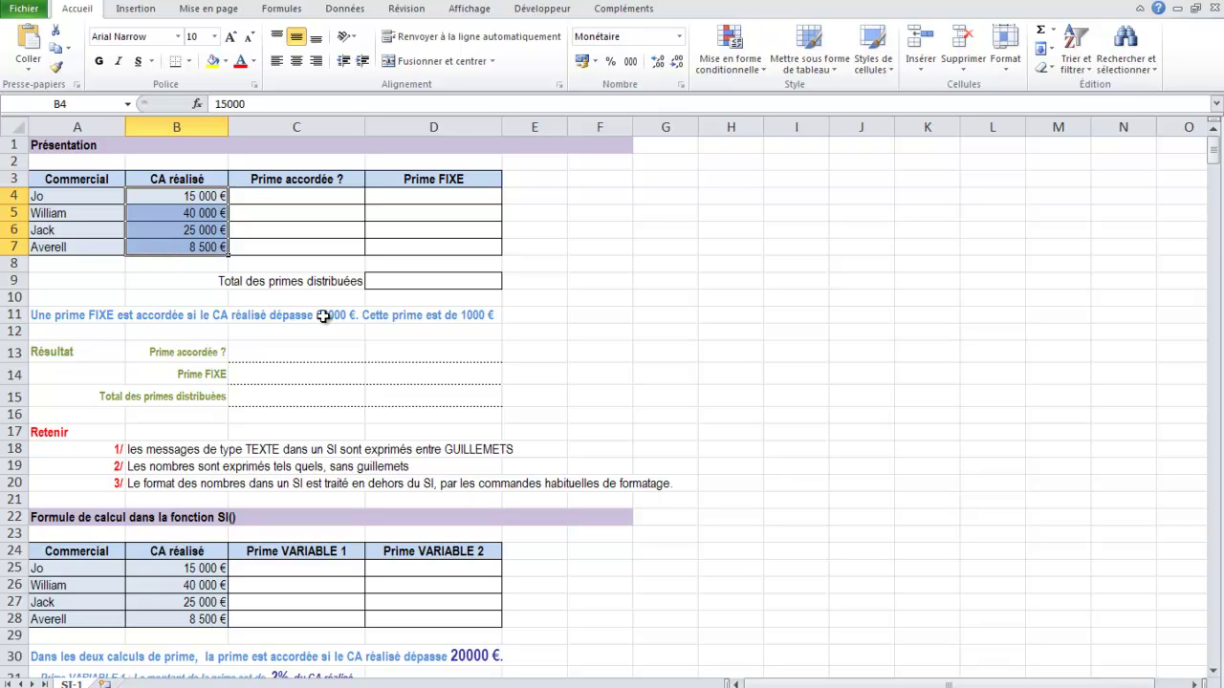
{"action": "left_click_drag", "start_coordinate": [296, 202], "coordinate": [298, 249]}
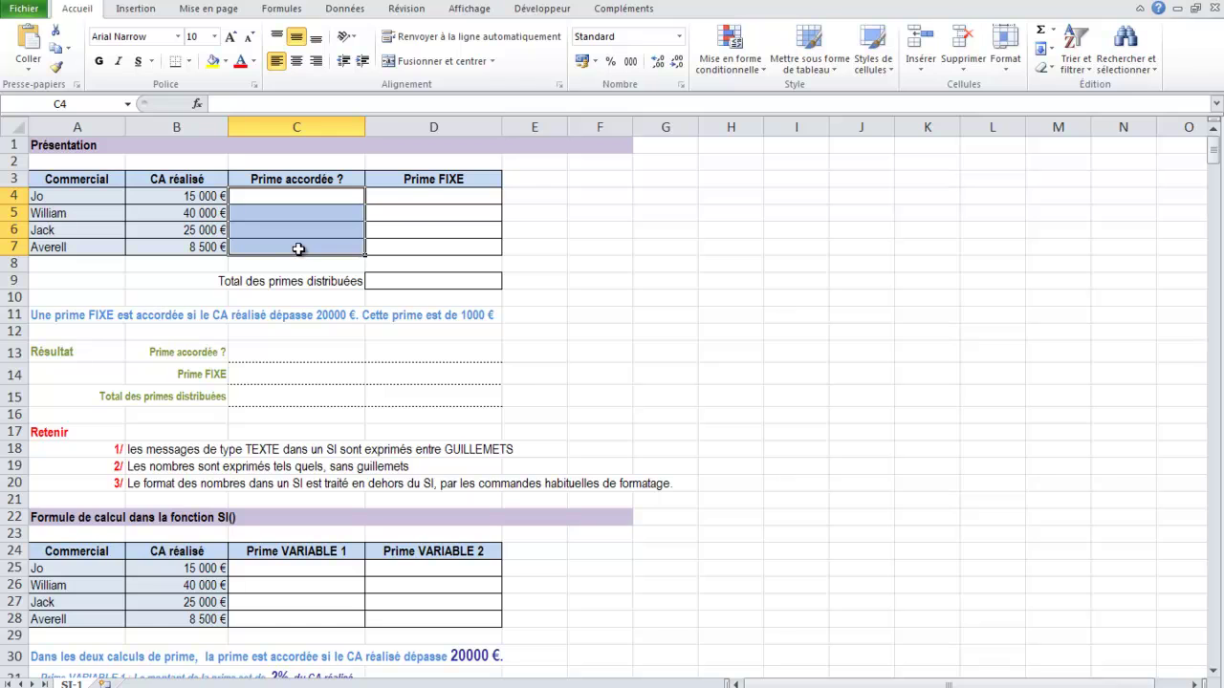
{"action": "left_click_drag", "start_coordinate": [420, 197], "coordinate": [425, 256]}
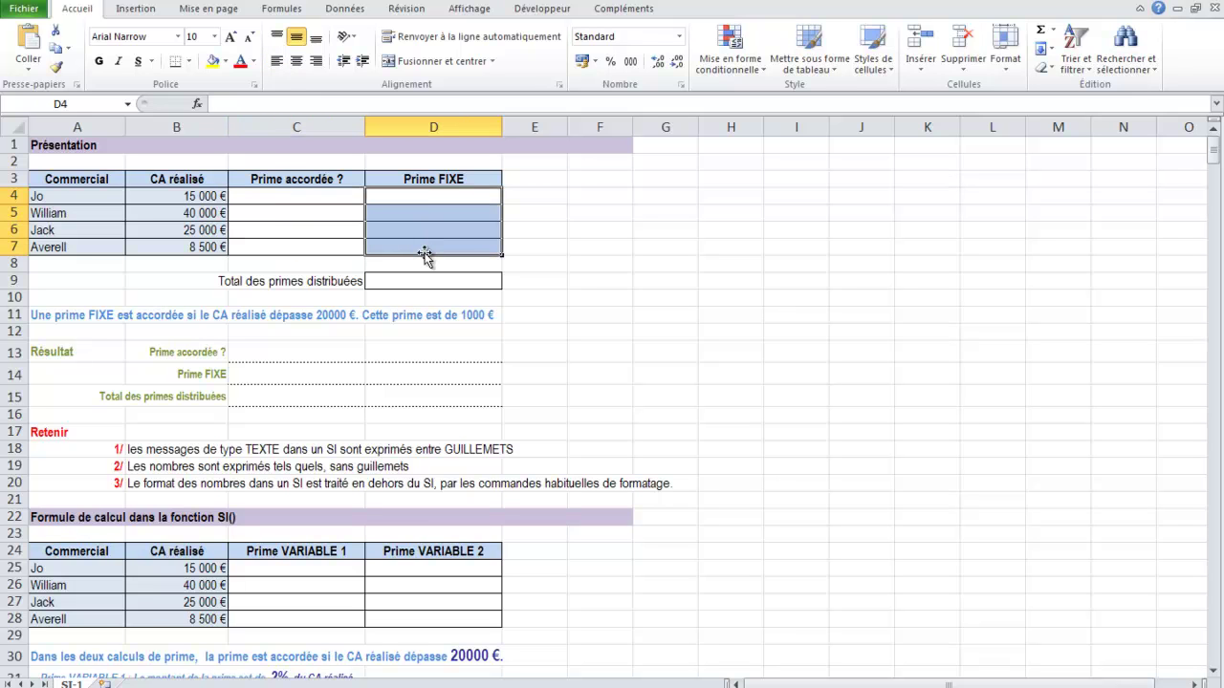
In C4, insert an SI function returning "OUI" if B4>20000 and "NON" otherwise, and copy it down to C7
{"action": "left_click", "coordinate": [246, 195]}
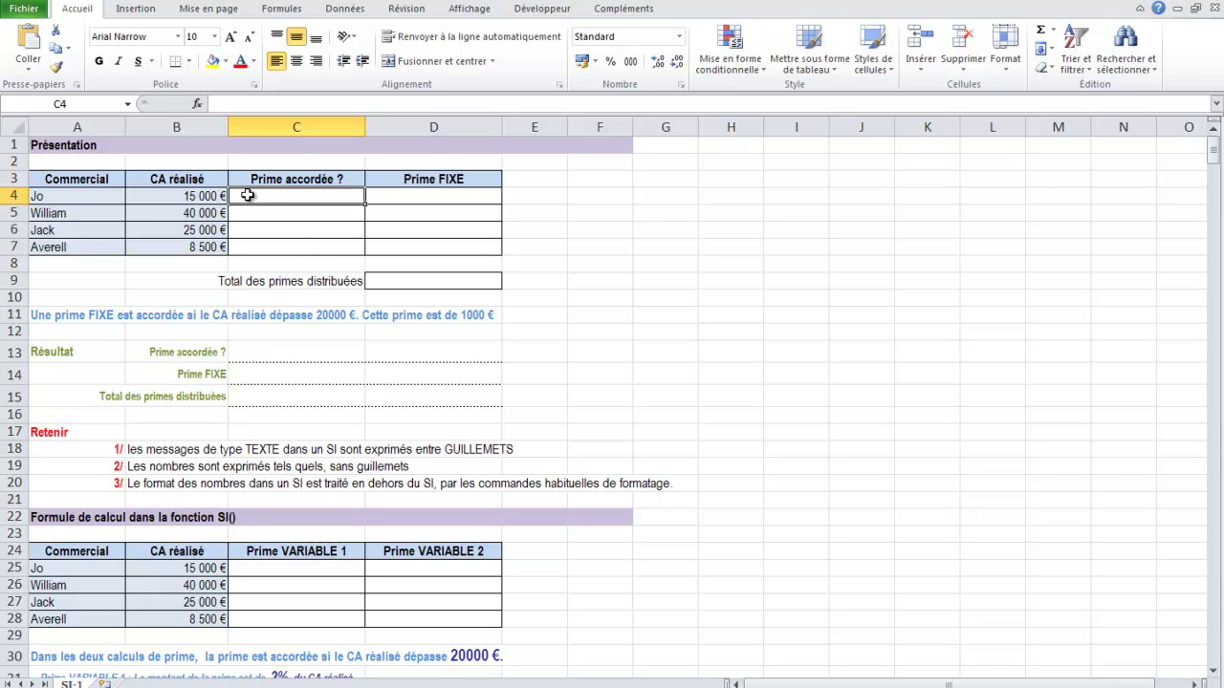
{"action": "left_click", "coordinate": [197, 103]}
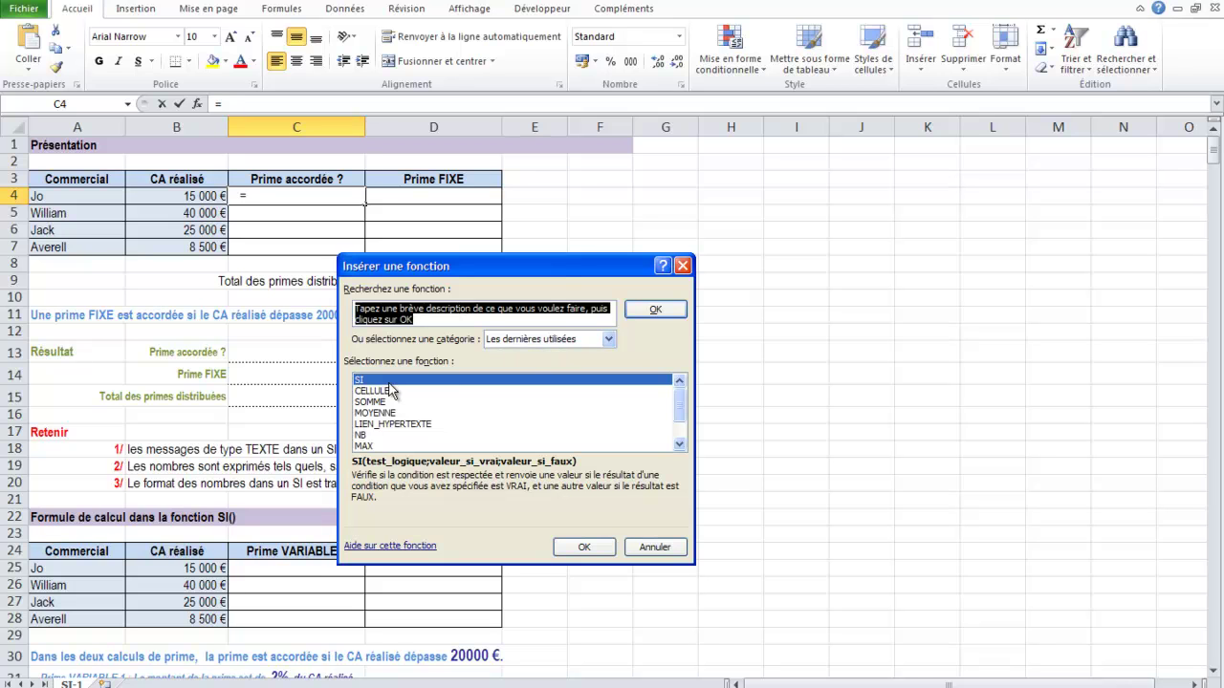
{"action": "left_click", "coordinate": [582, 549]}
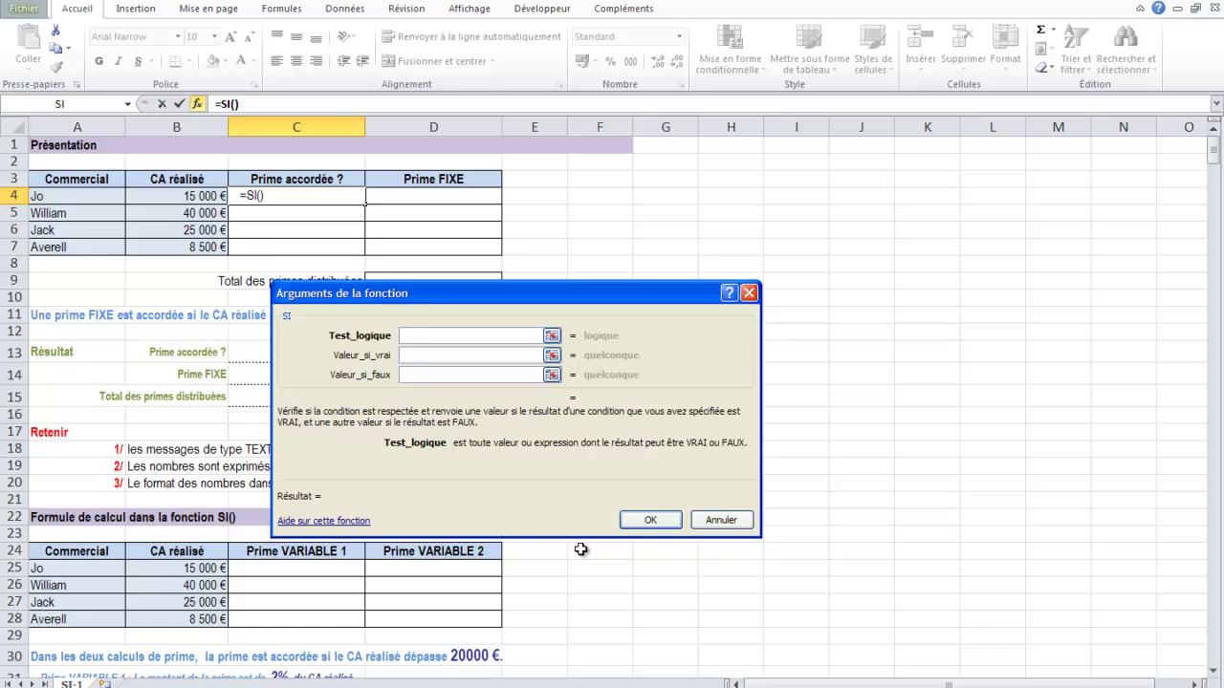
{"action": "left_click", "coordinate": [180, 196]}
{"action": "type", "text": ">"}
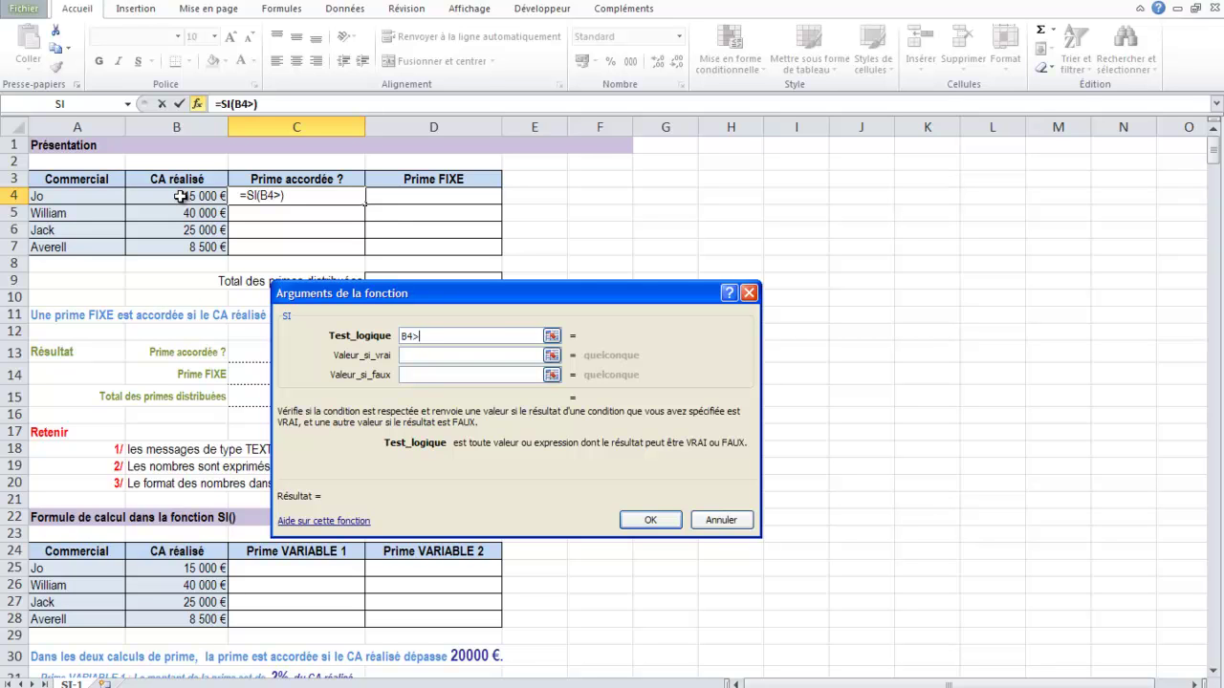
{"action": "type", "text": "20000"}
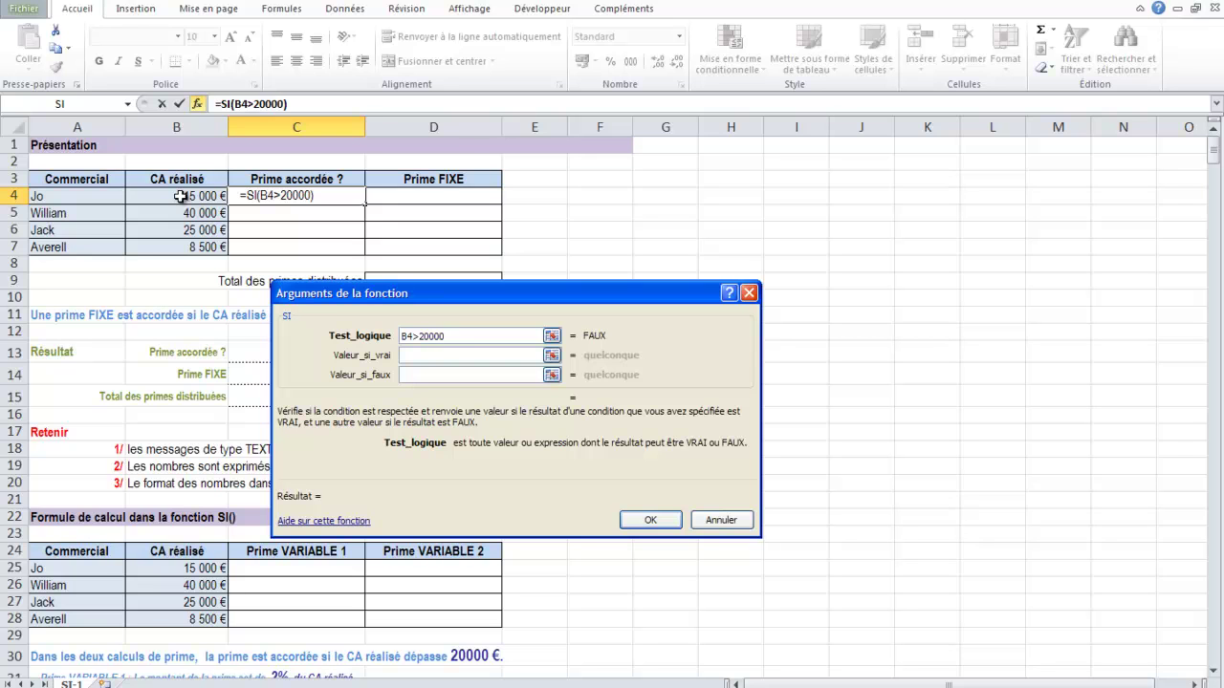
{"action": "left_click", "coordinate": [404, 355]}
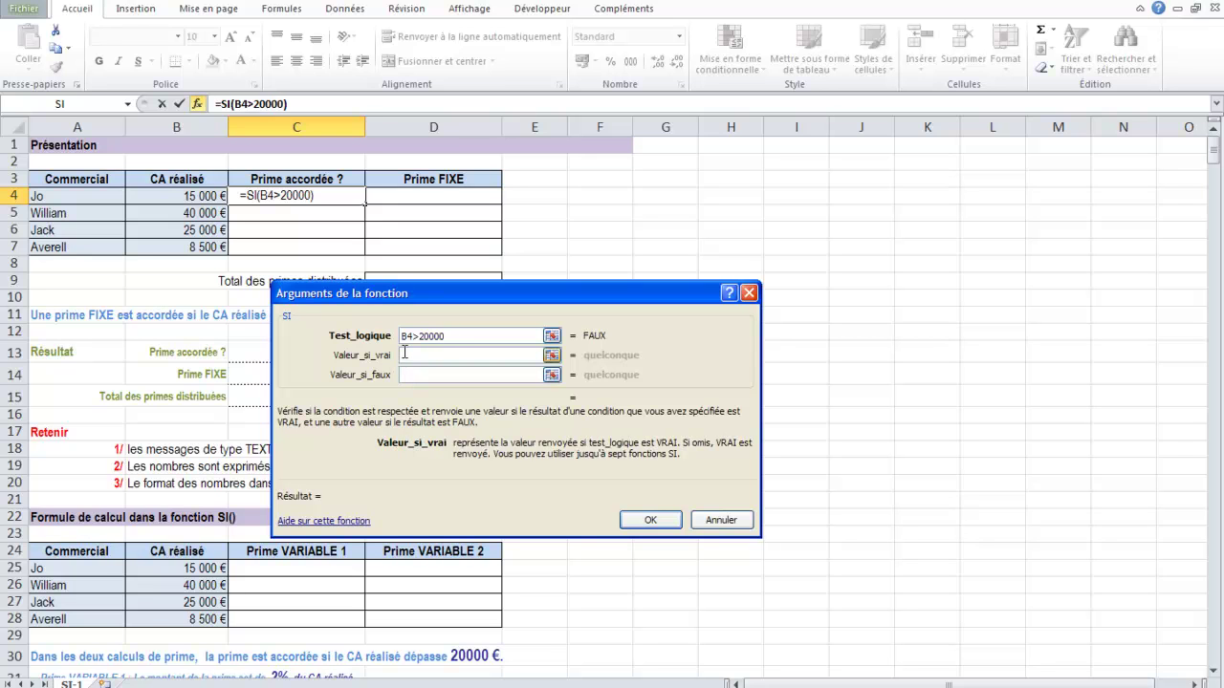
{"action": "type", "text": "\"OUI\""}
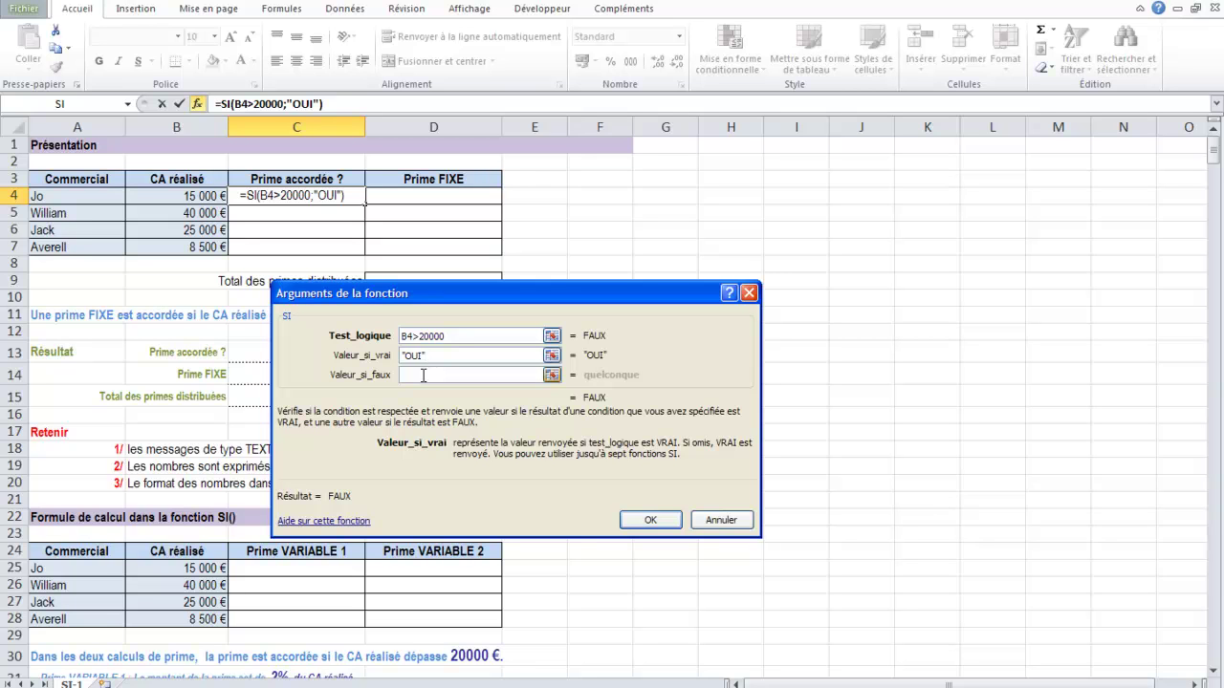
{"action": "left_click", "coordinate": [422, 374]}
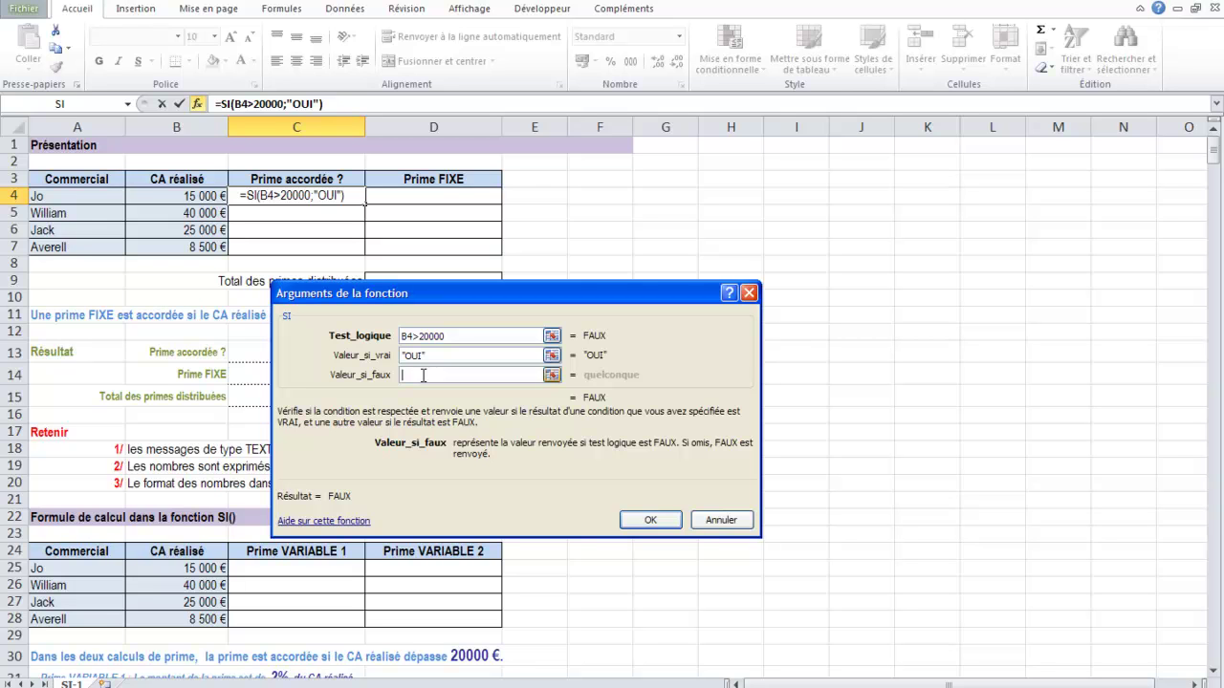
{"action": "type", "text": "\"NON\""}
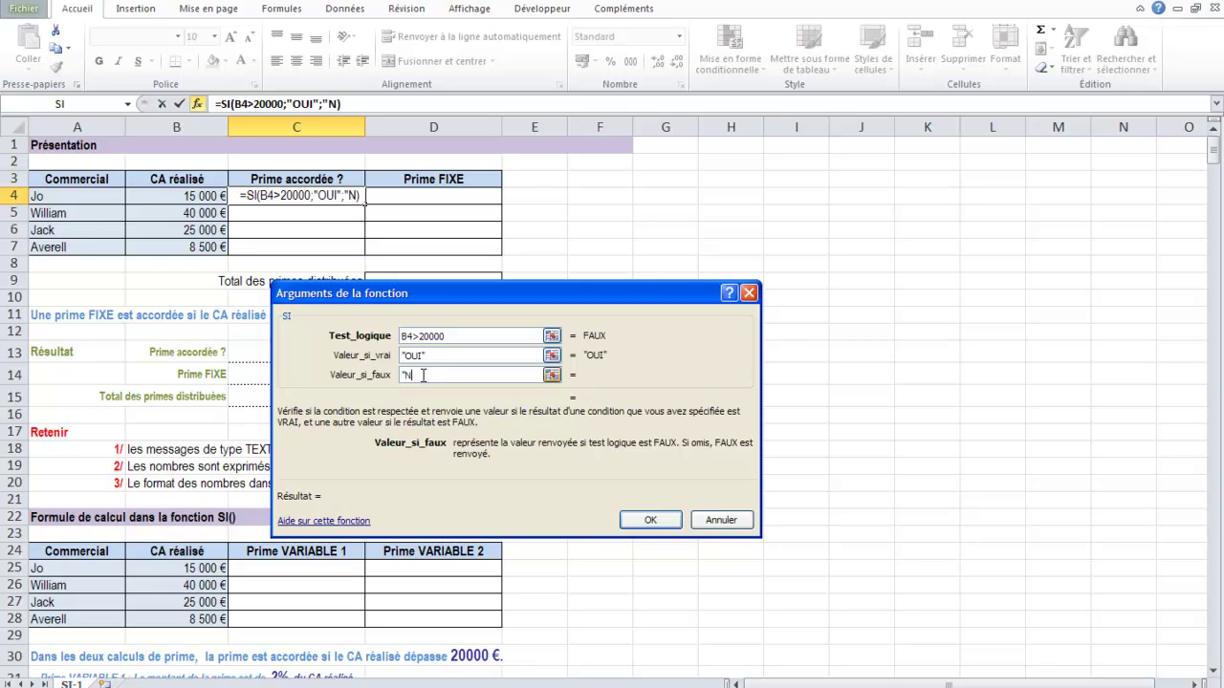
{"action": "left_click", "coordinate": [650, 521]}
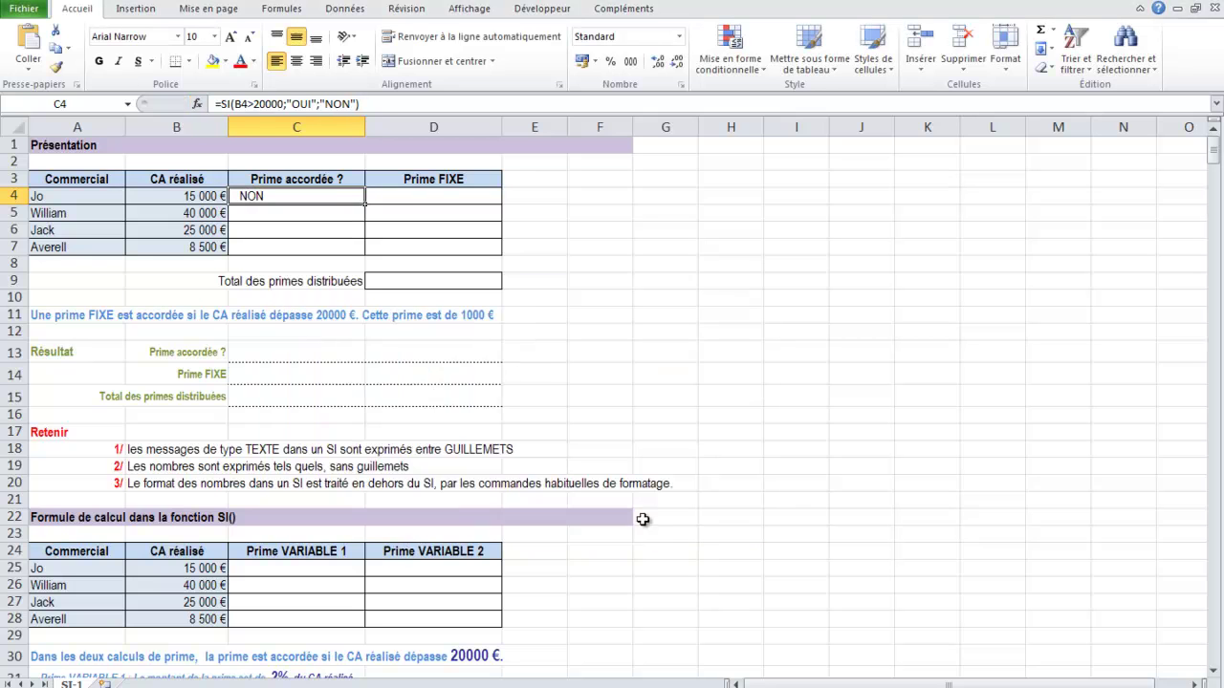
{"action": "left_click_drag", "start_coordinate": [367, 206], "coordinate": [367, 249]}
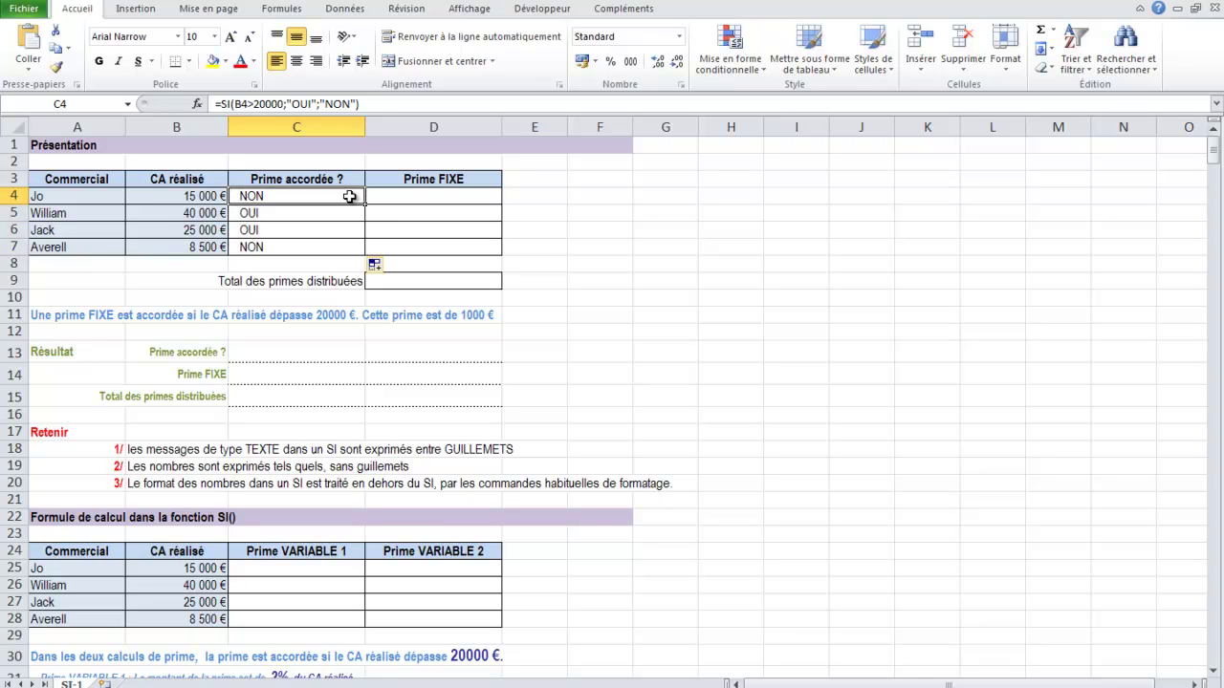
In D4, insert an SI function returning 1000 if B4>20000 and 0 otherwise, and copy it down to D7
{"action": "left_click", "coordinate": [393, 195]}
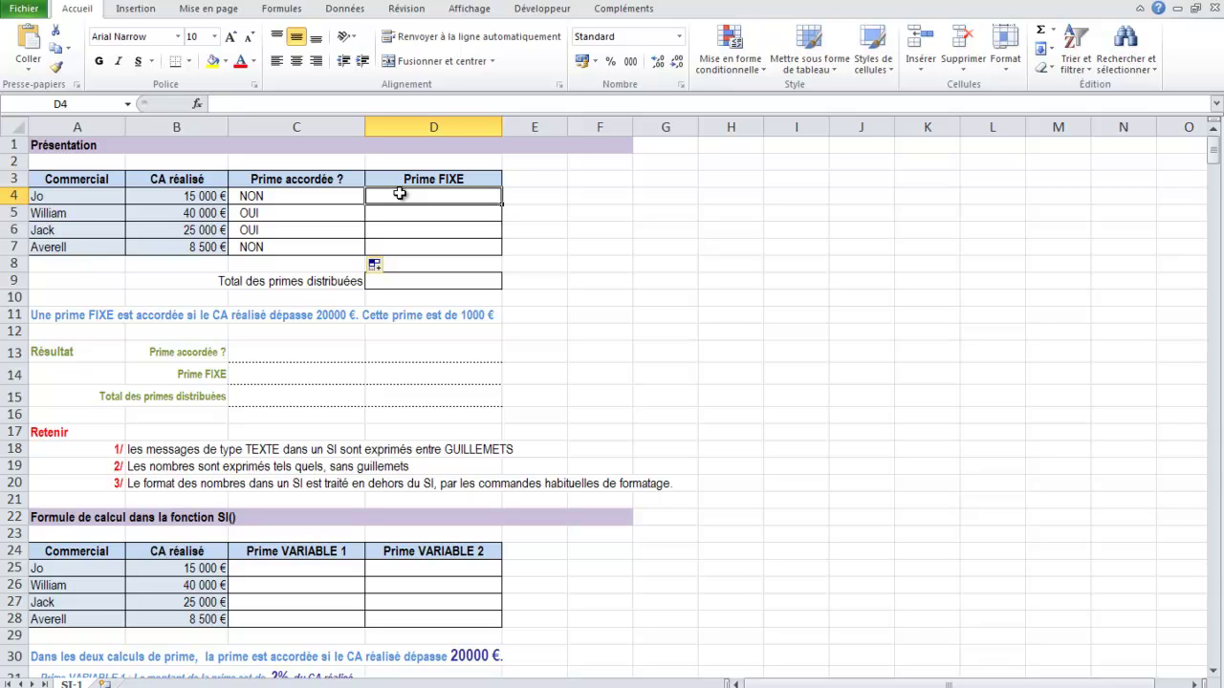
{"action": "left_click", "coordinate": [197, 104]}
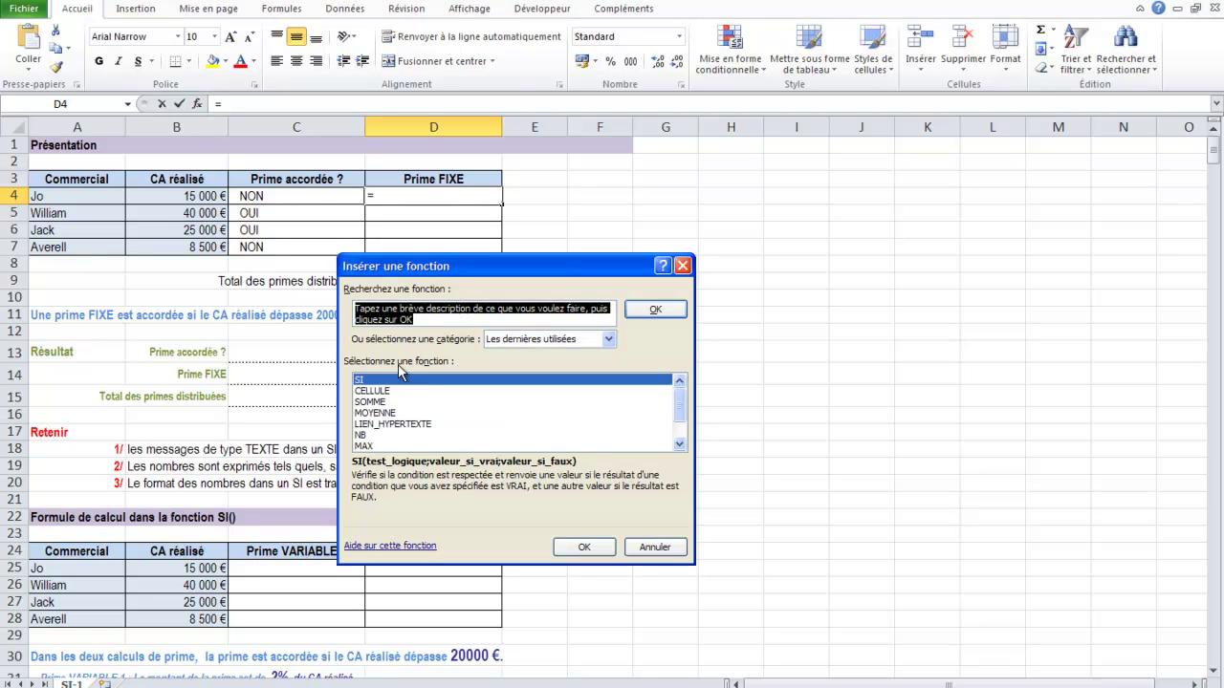
{"action": "left_click", "coordinate": [584, 547]}
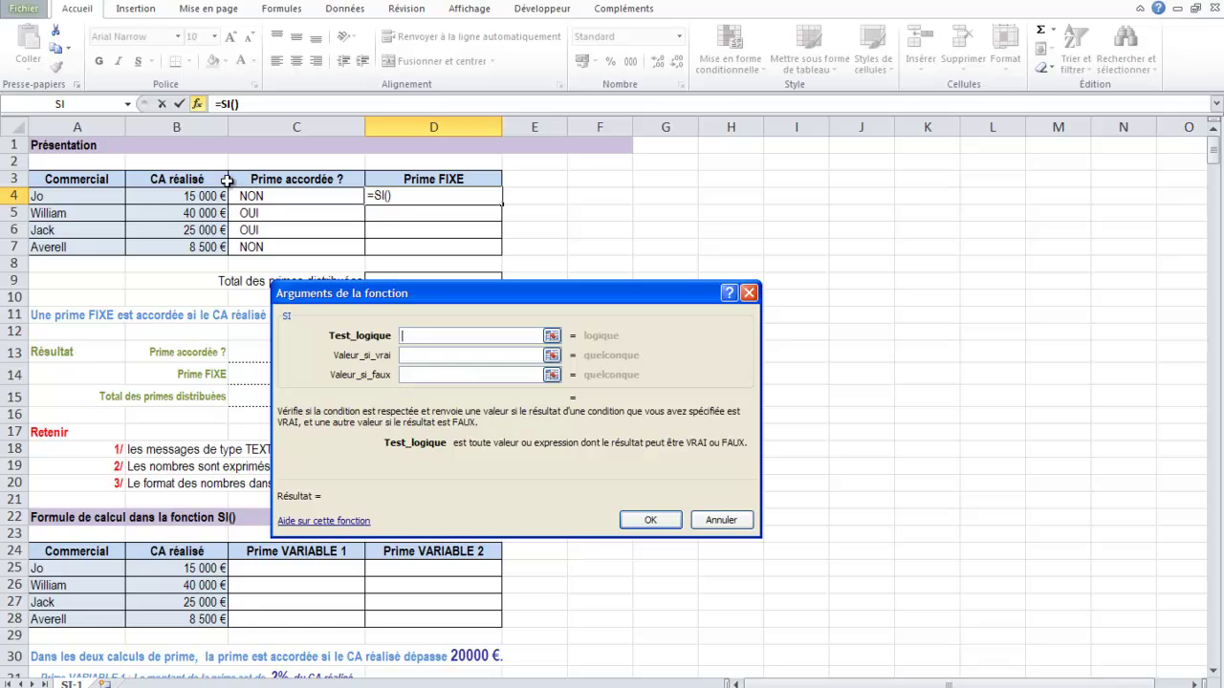
{"action": "left_click", "coordinate": [176, 195]}
{"action": "type", "text": ">20000"}
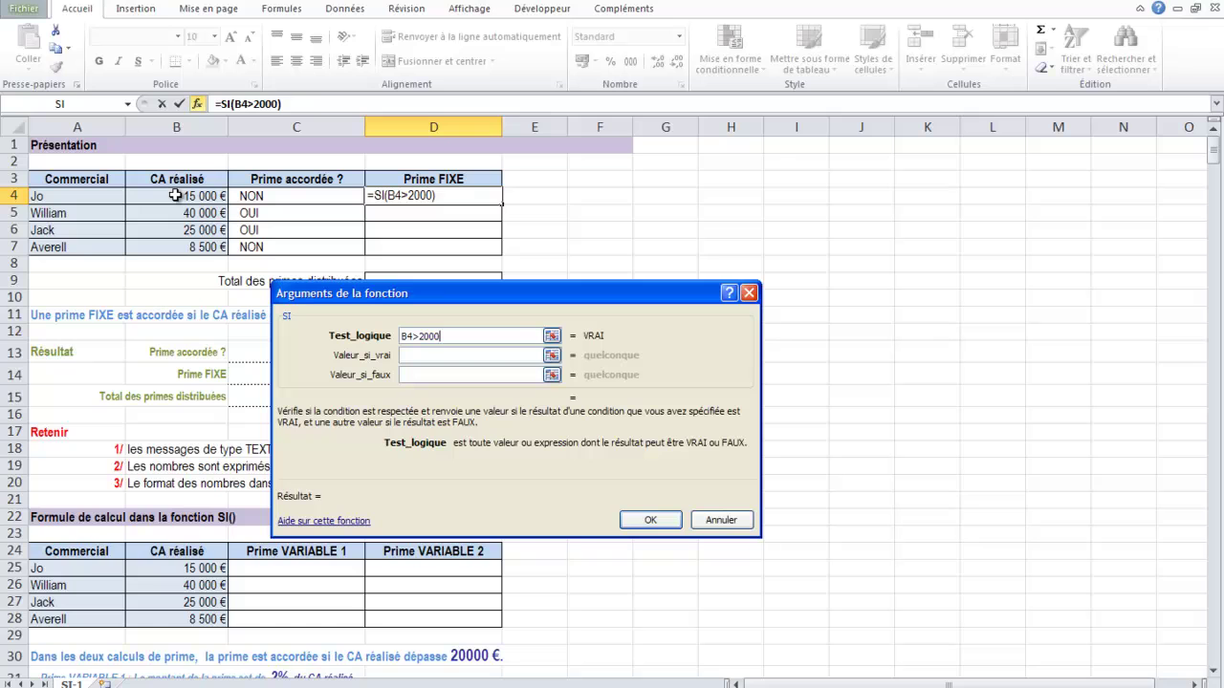
{"action": "left_click", "coordinate": [404, 356]}
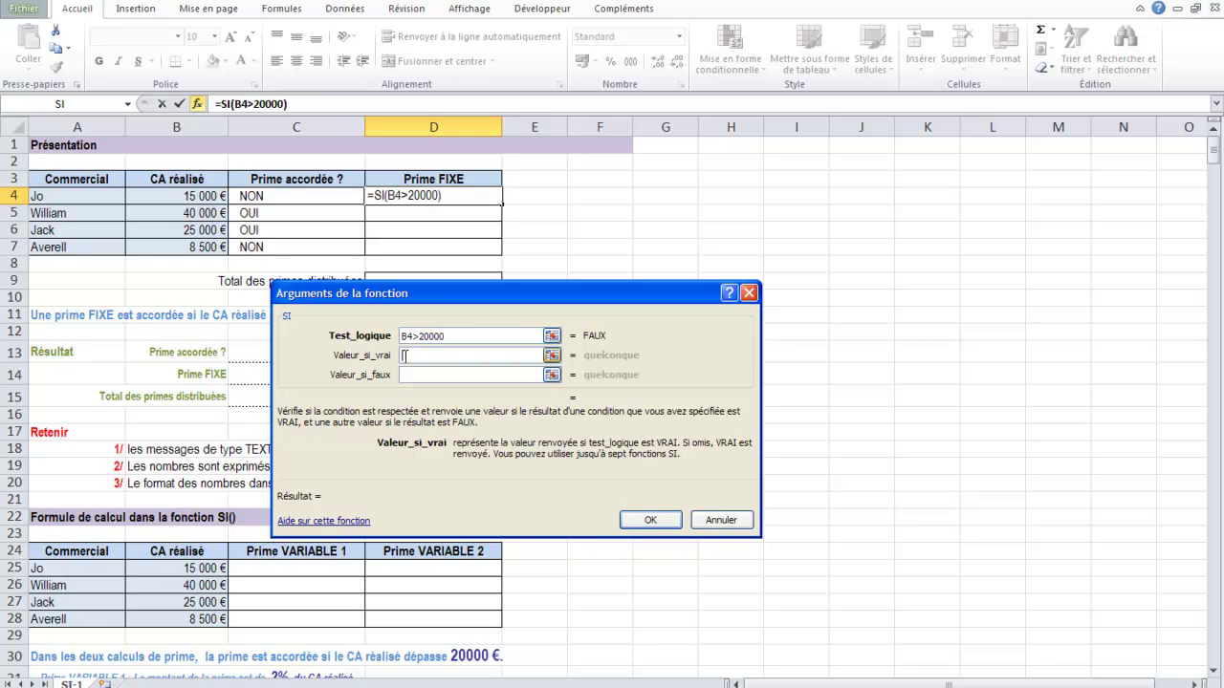
{"action": "type", "text": "1000"}
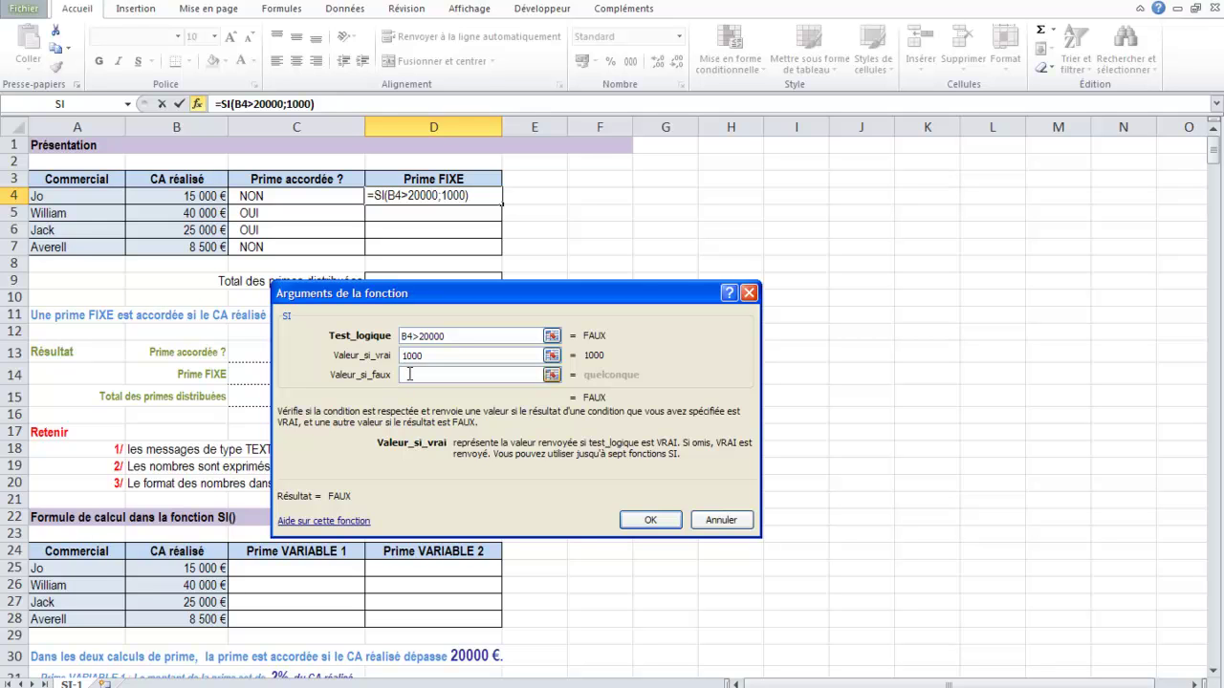
{"action": "left_click", "coordinate": [409, 374]}
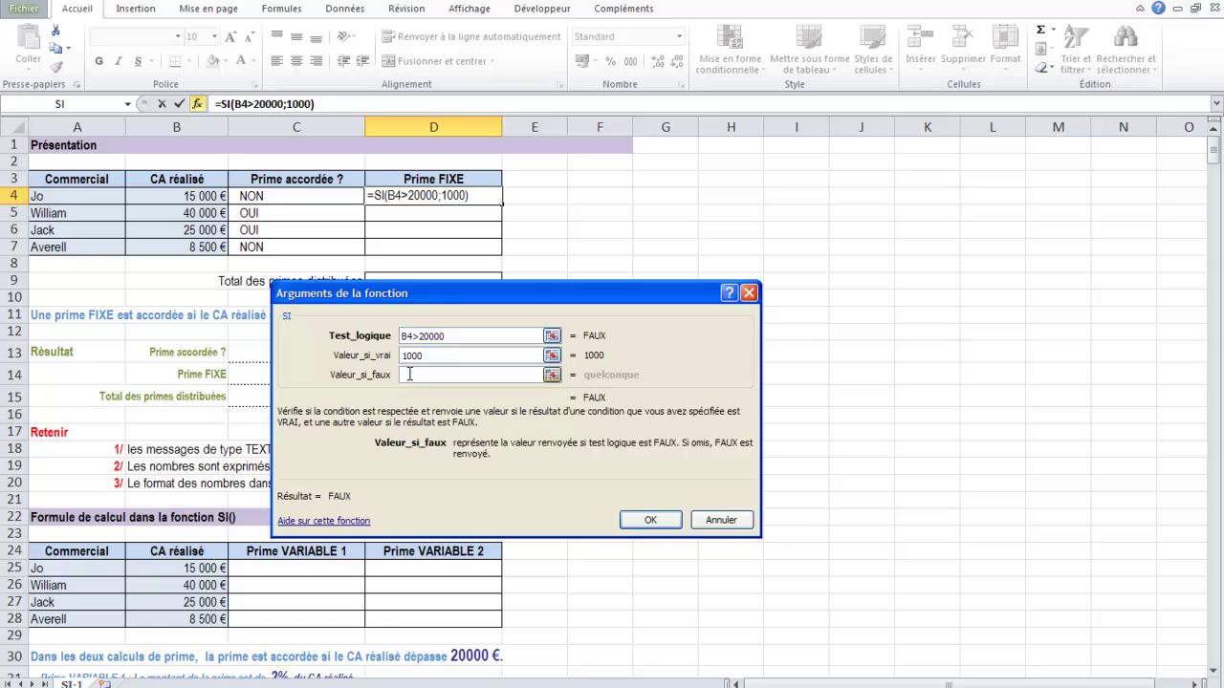
{"action": "type", "text": "0"}
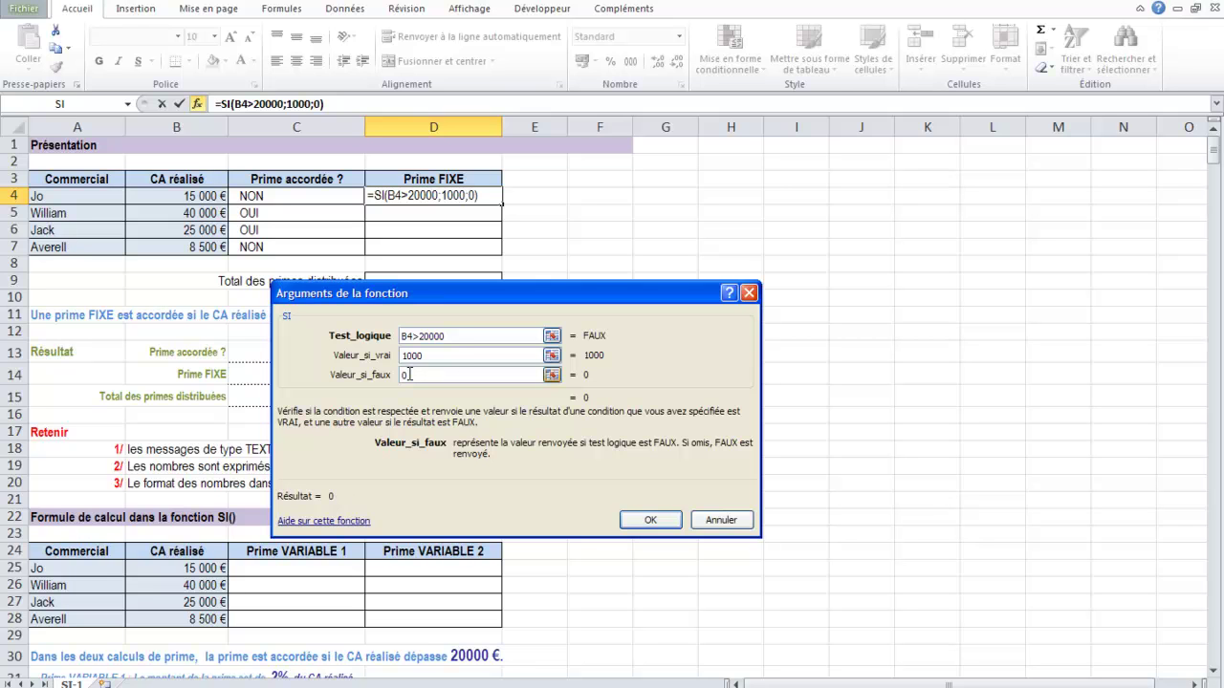
{"action": "key", "text": "Return"}
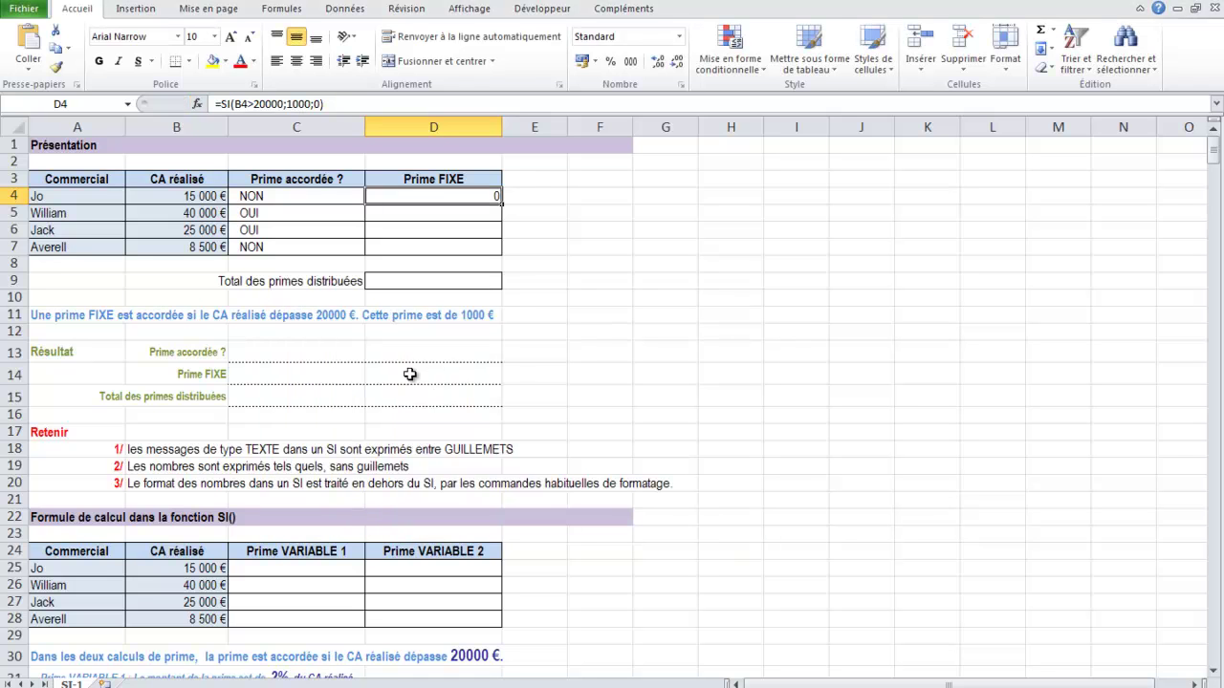
{"action": "left_click_drag", "start_coordinate": [501, 203], "coordinate": [503, 253]}
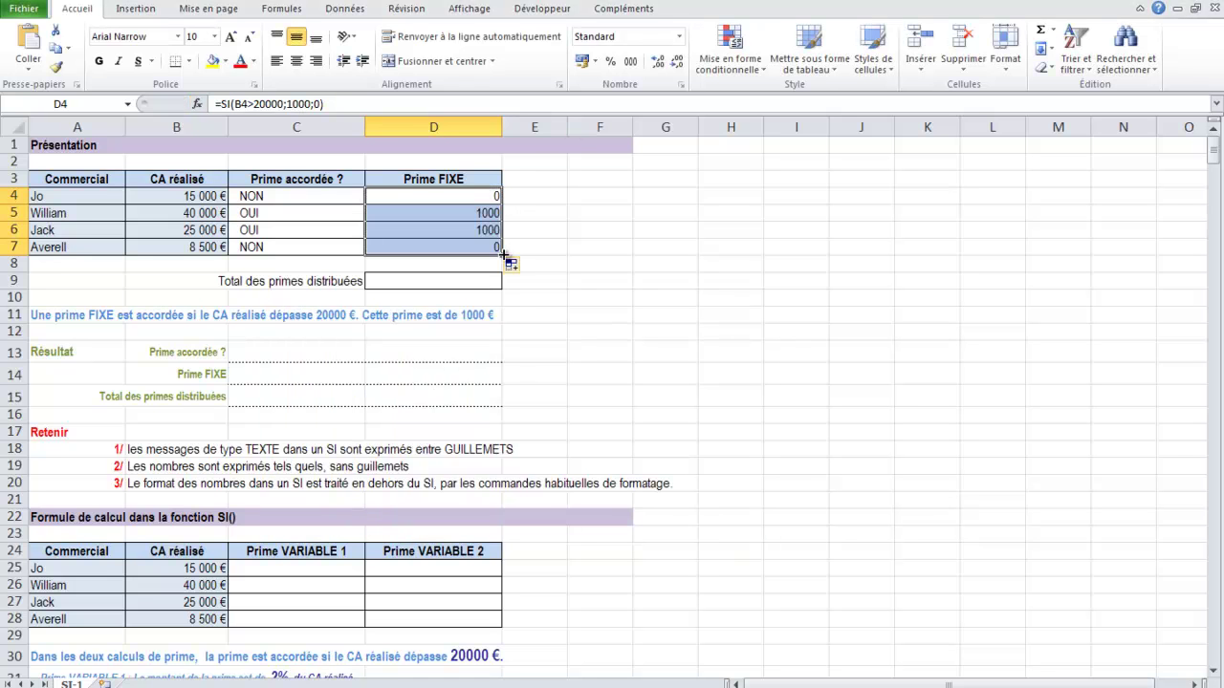
Format the Prime FIXE amounts in D4:D7 as Monétaire with no decimal places
{"action": "left_click", "coordinate": [680, 36]}
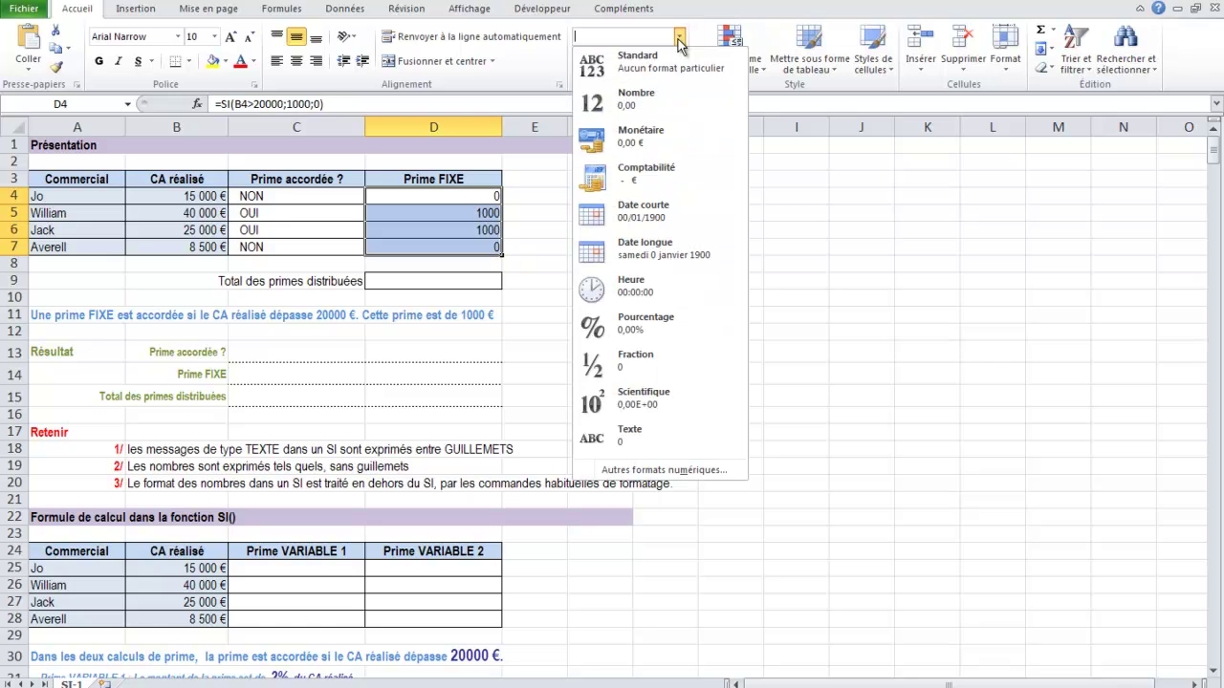
{"action": "left_click", "coordinate": [624, 153]}
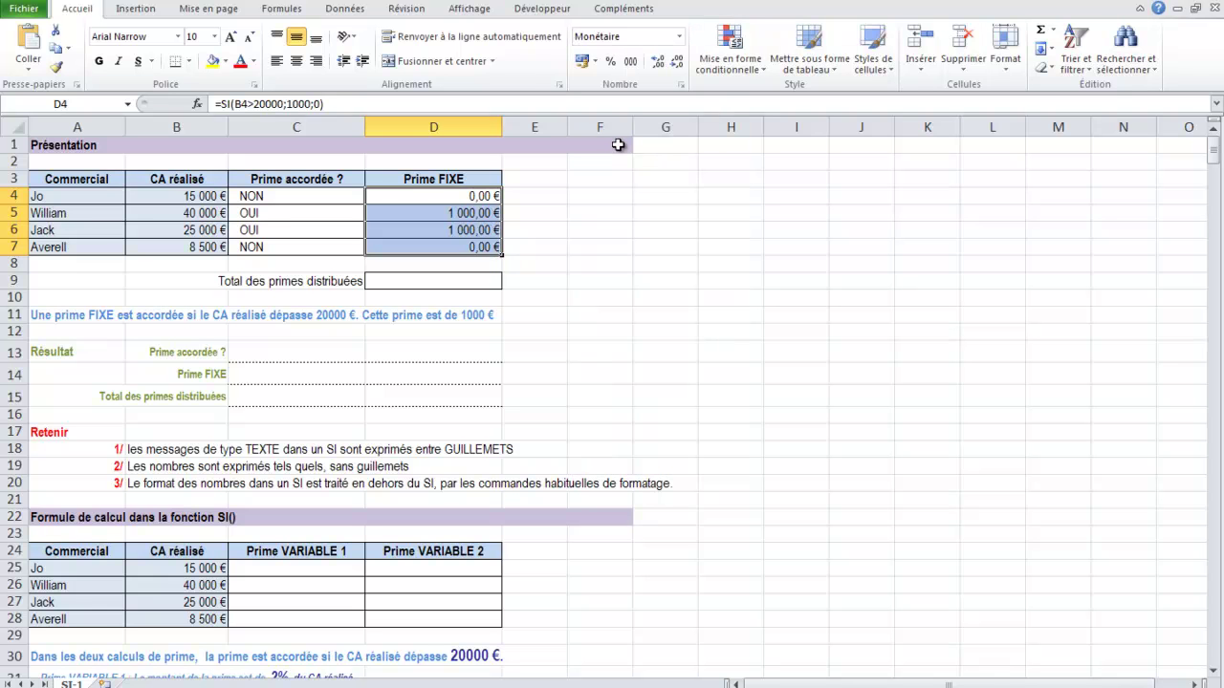
{"action": "left_click", "coordinate": [676, 64]}
{"action": "left_click", "coordinate": [677, 64]}
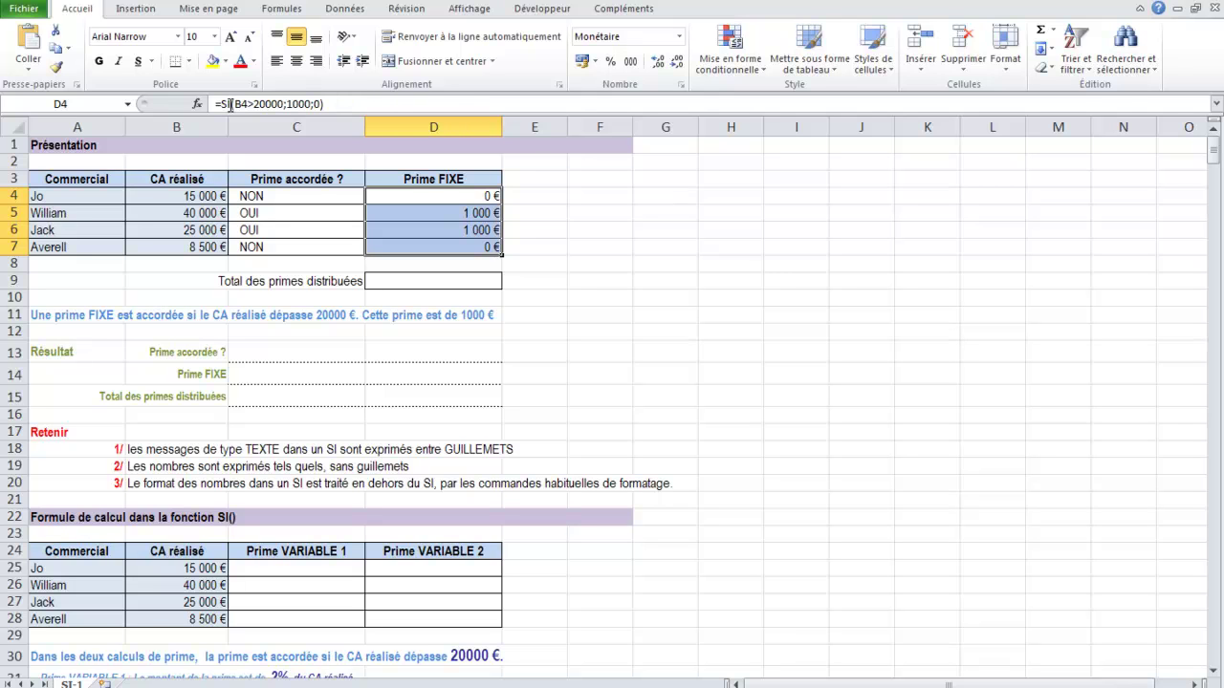
Review the arguments of the SI function in D4 without changing them
{"action": "left_click", "coordinate": [414, 203]}
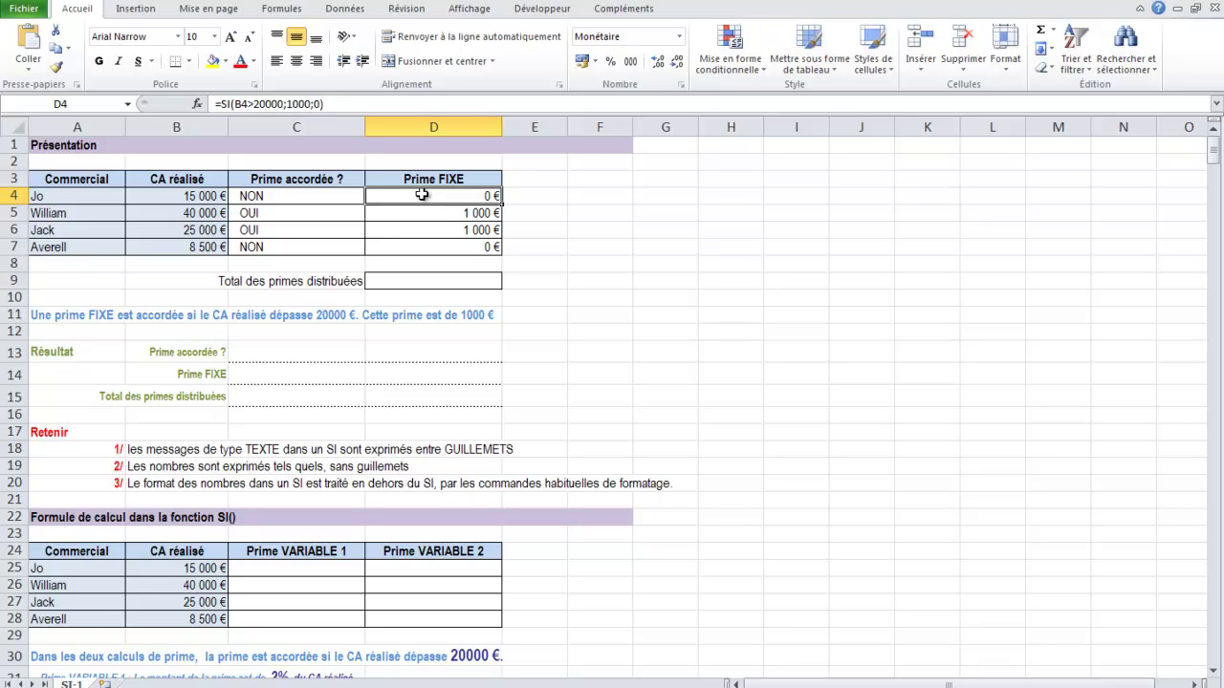
{"action": "left_click", "coordinate": [224, 103]}
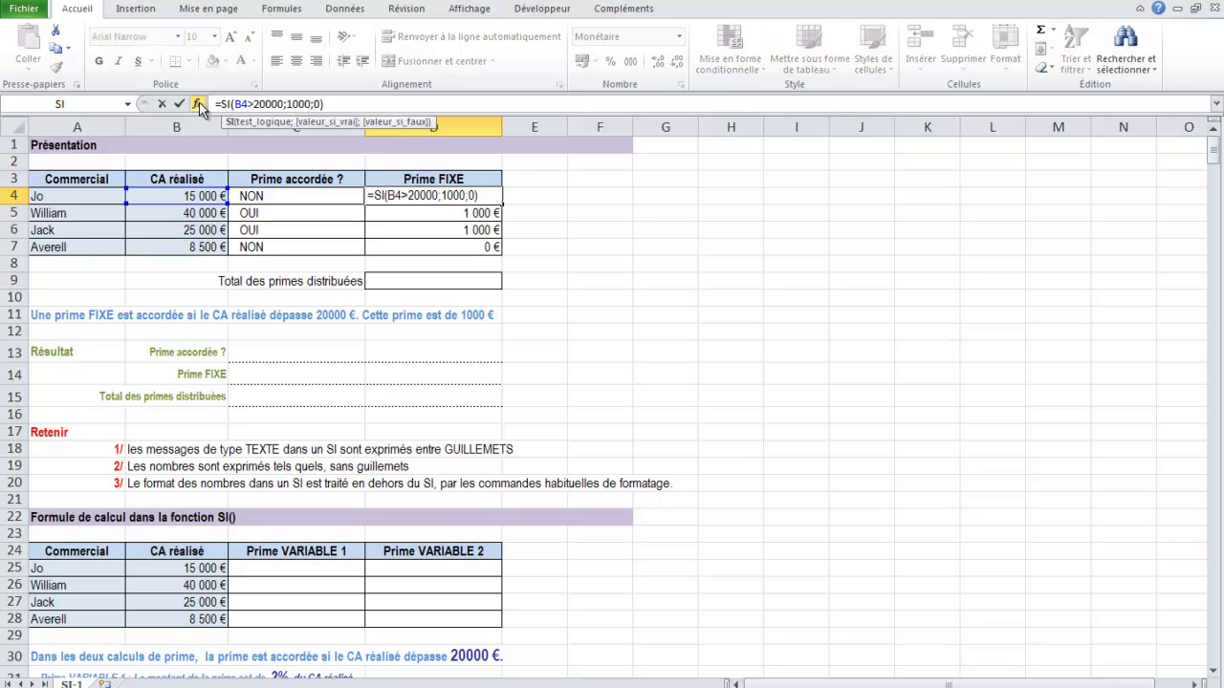
{"action": "left_click", "coordinate": [199, 104]}
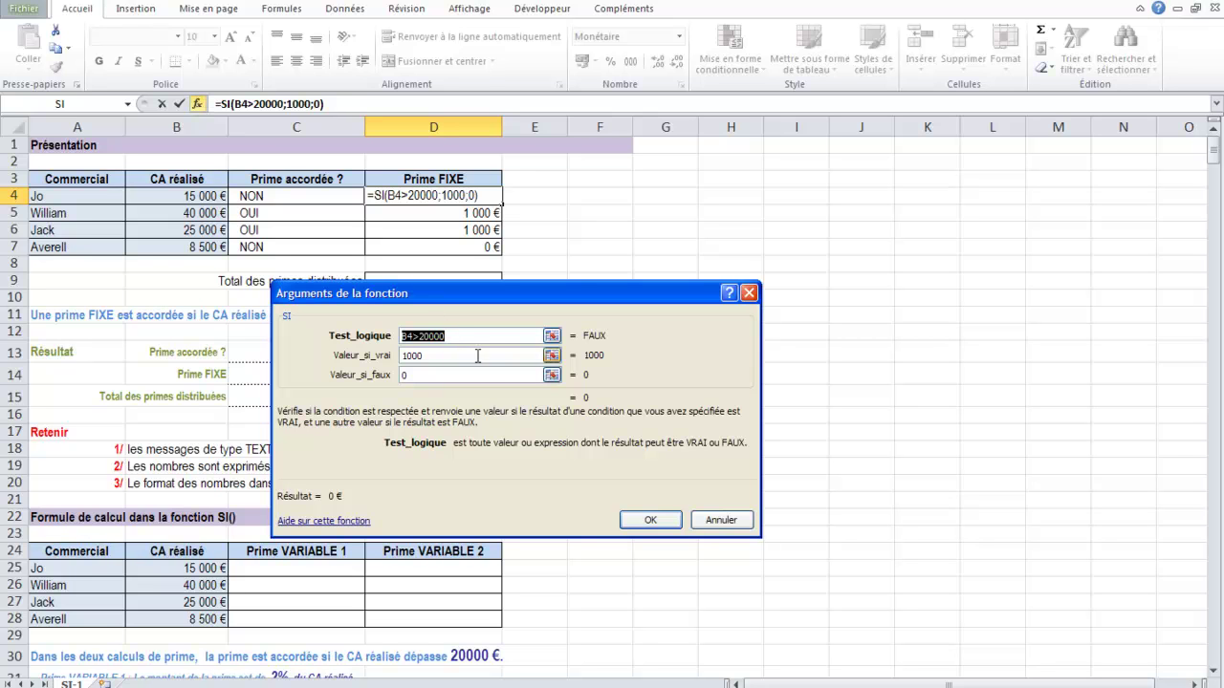
{"action": "left_click", "coordinate": [446, 354]}
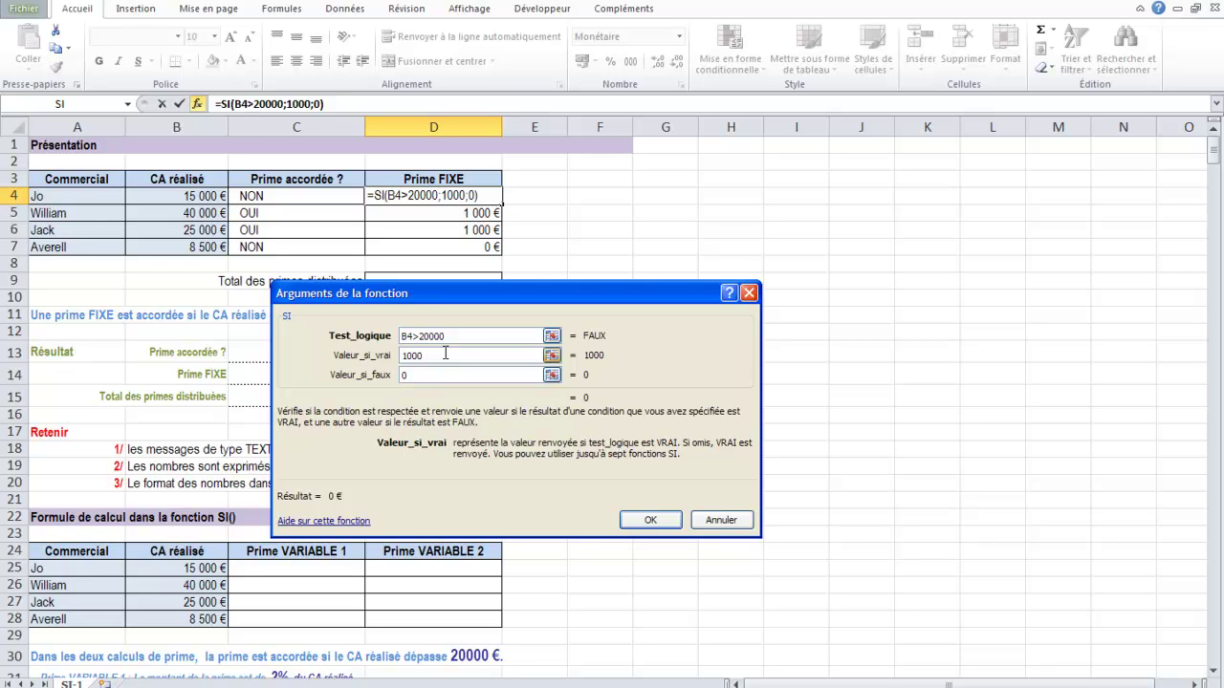
{"action": "left_click", "coordinate": [647, 522]}
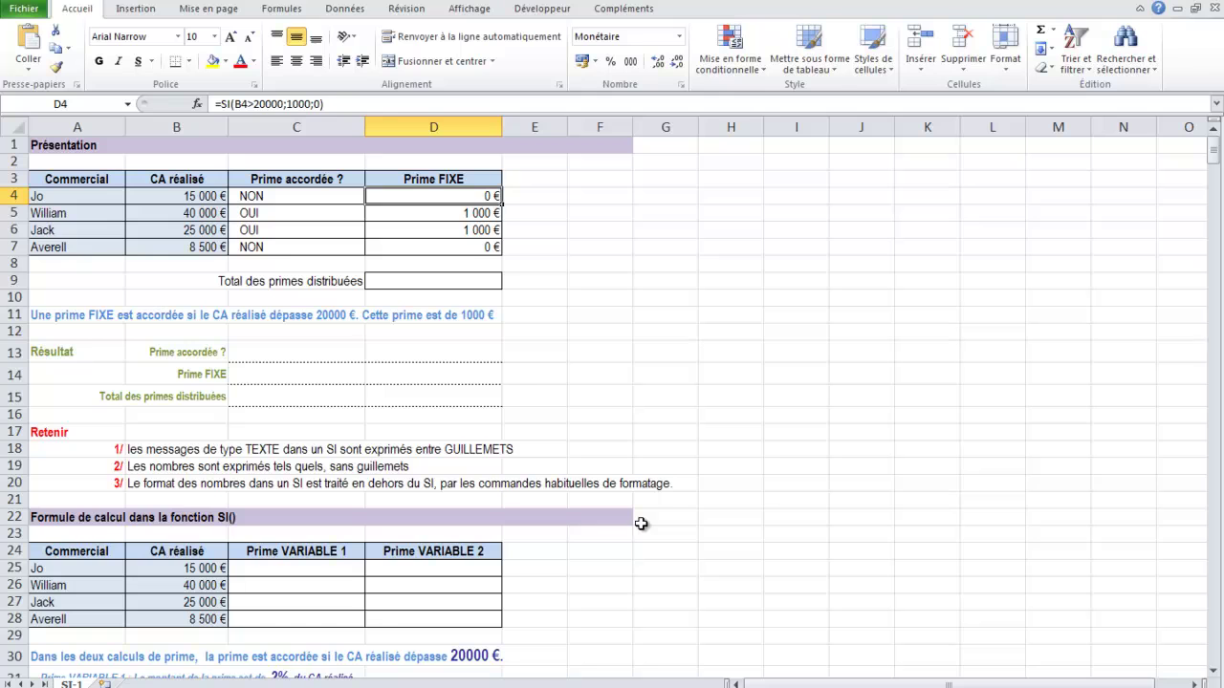
Calculate the Total des primes distribuées in D9 with the formula =SOMME(D4:D7)
{"action": "left_click", "coordinate": [422, 282]}
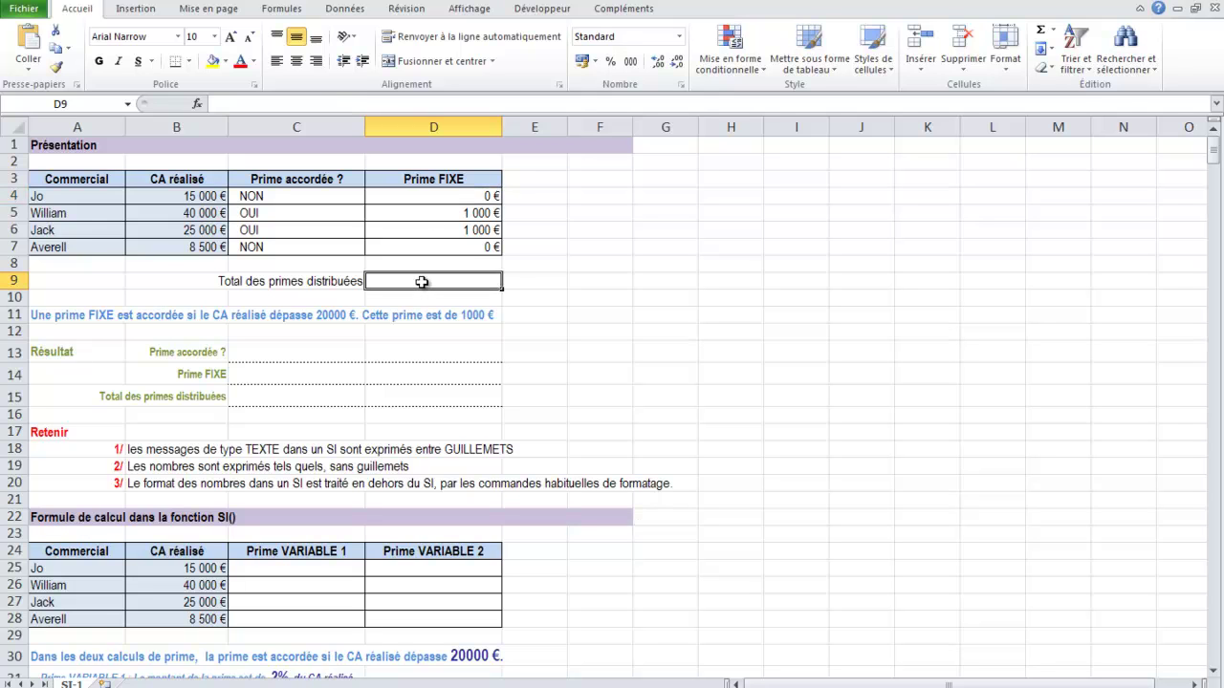
{"action": "left_click", "coordinate": [1041, 33]}
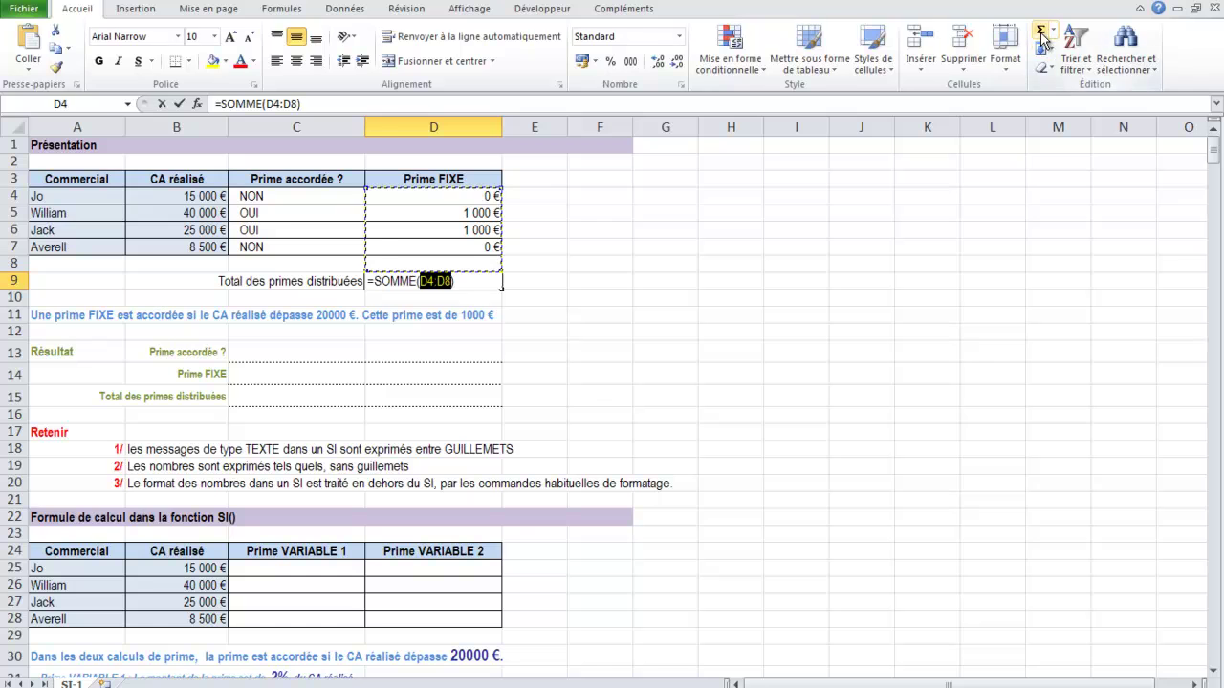
{"action": "left_click_drag", "start_coordinate": [475, 196], "coordinate": [471, 250]}
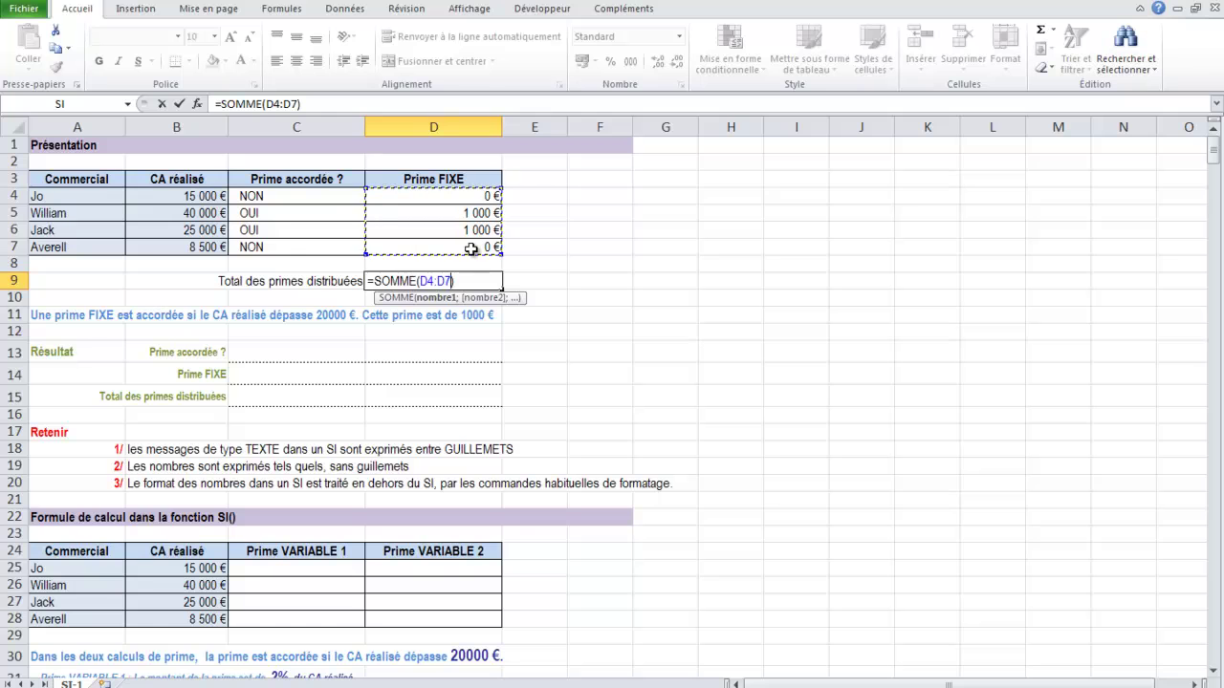
{"action": "key", "text": "Return"}
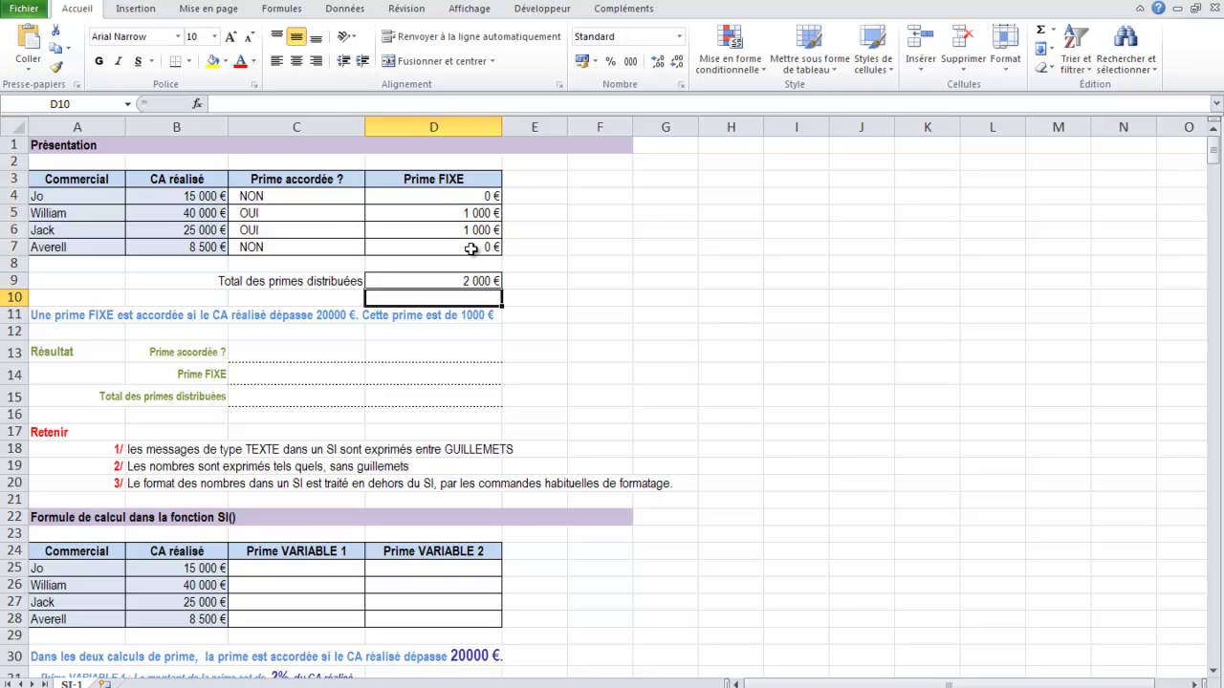
Change the value-if-true argument of the SI function in D4 to the text "1000 €"
{"action": "left_click", "coordinate": [460, 196]}
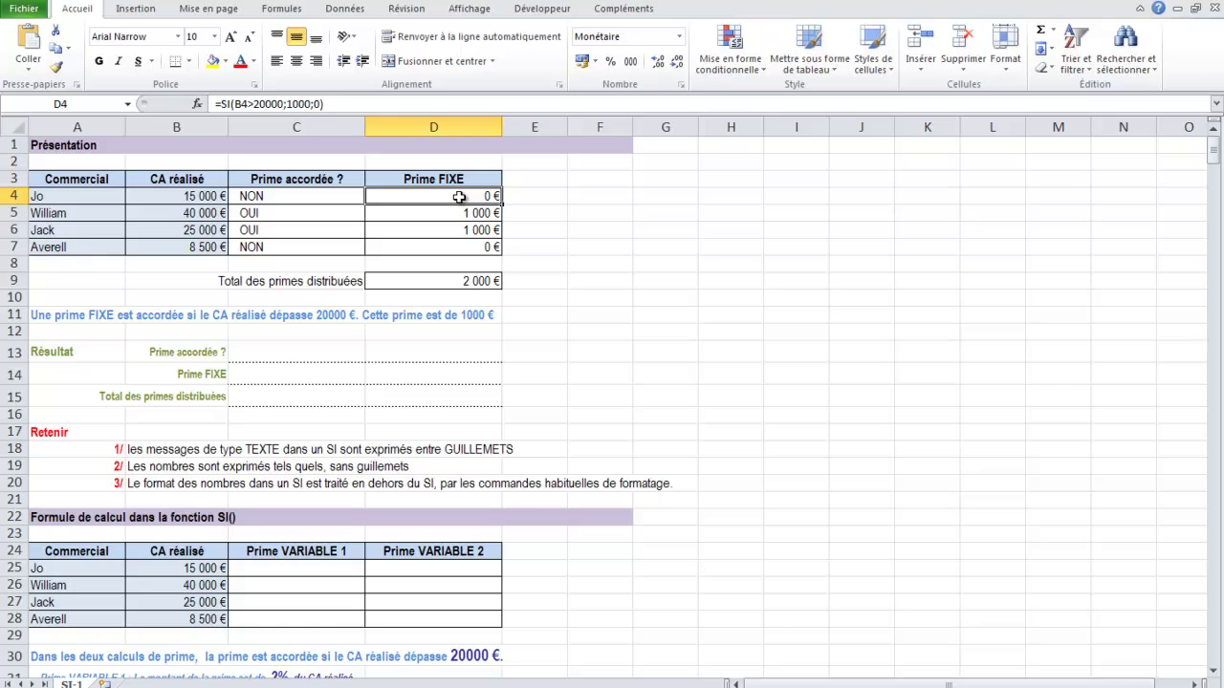
{"action": "left_click", "coordinate": [233, 103]}
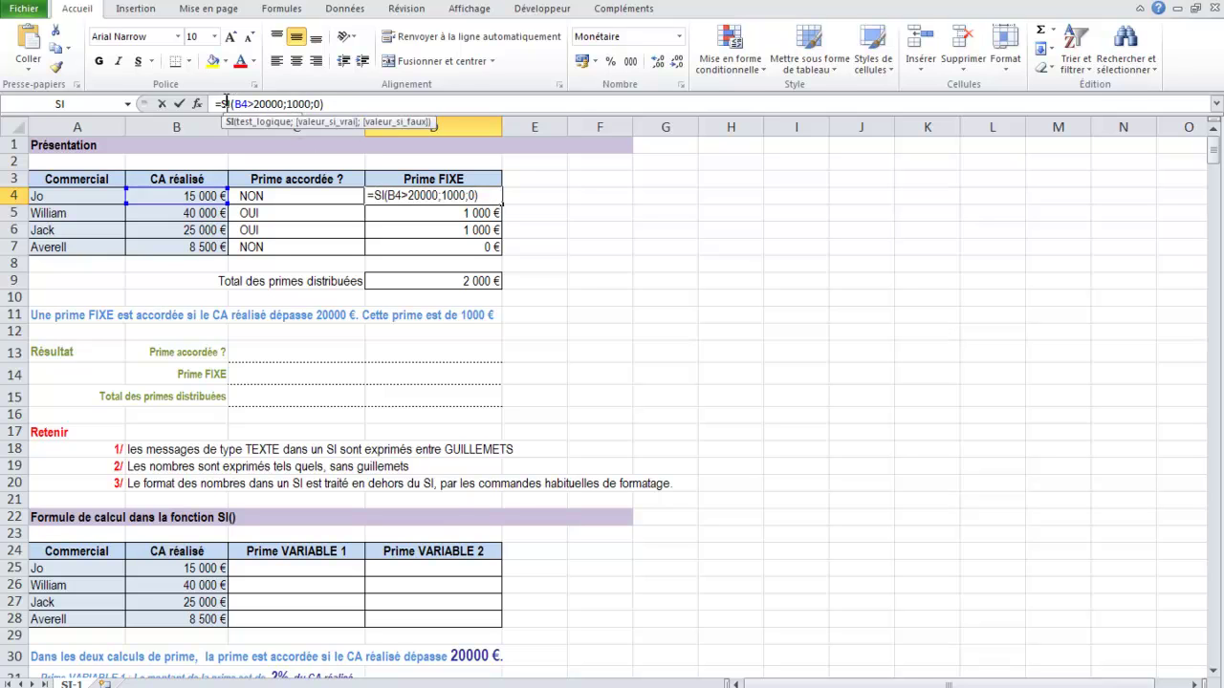
{"action": "left_click", "coordinate": [197, 103]}
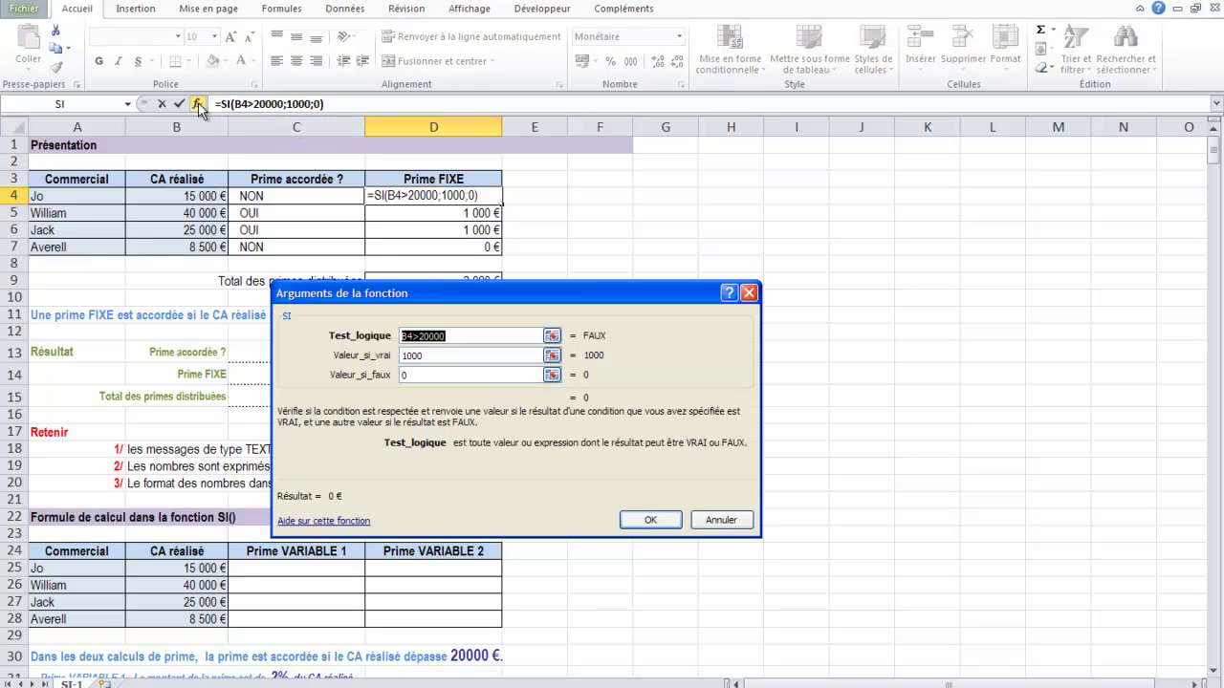
{"action": "left_click", "coordinate": [438, 356]}
{"action": "key", "text": "BackSpace"}
{"action": "key", "text": "BackSpace"}
{"action": "key", "text": "BackSpace"}
{"action": "key", "text": "BackSpace"}
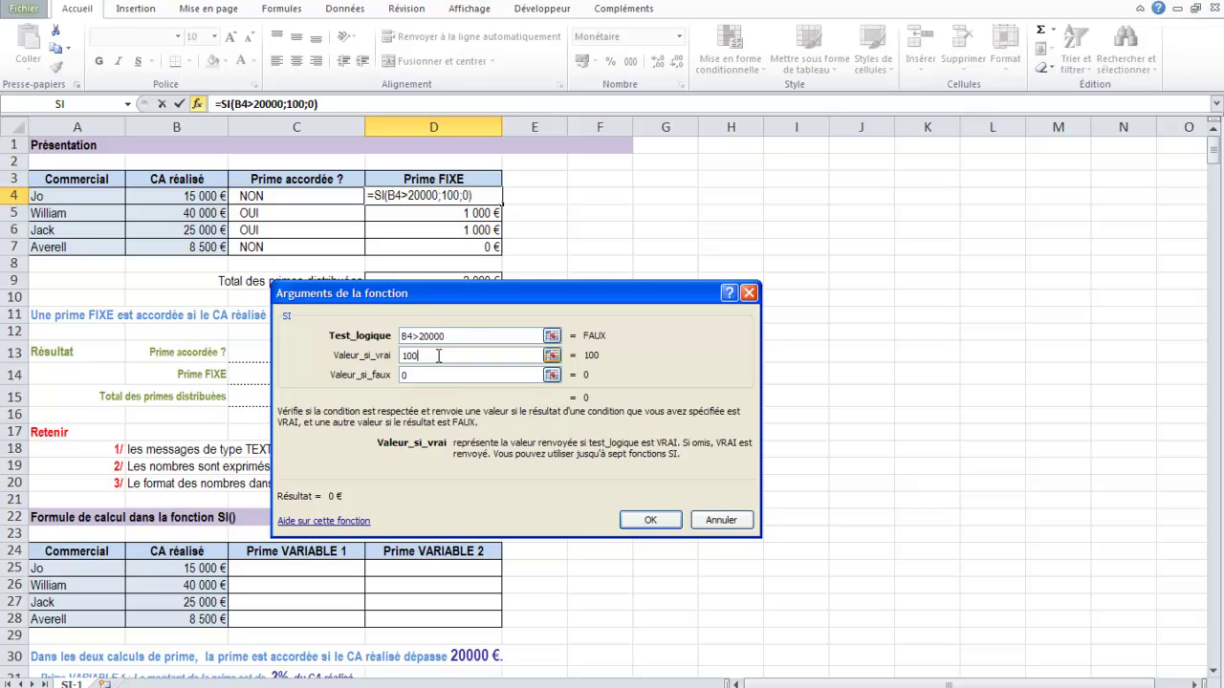
{"action": "type", "text": "\"1000 €"}
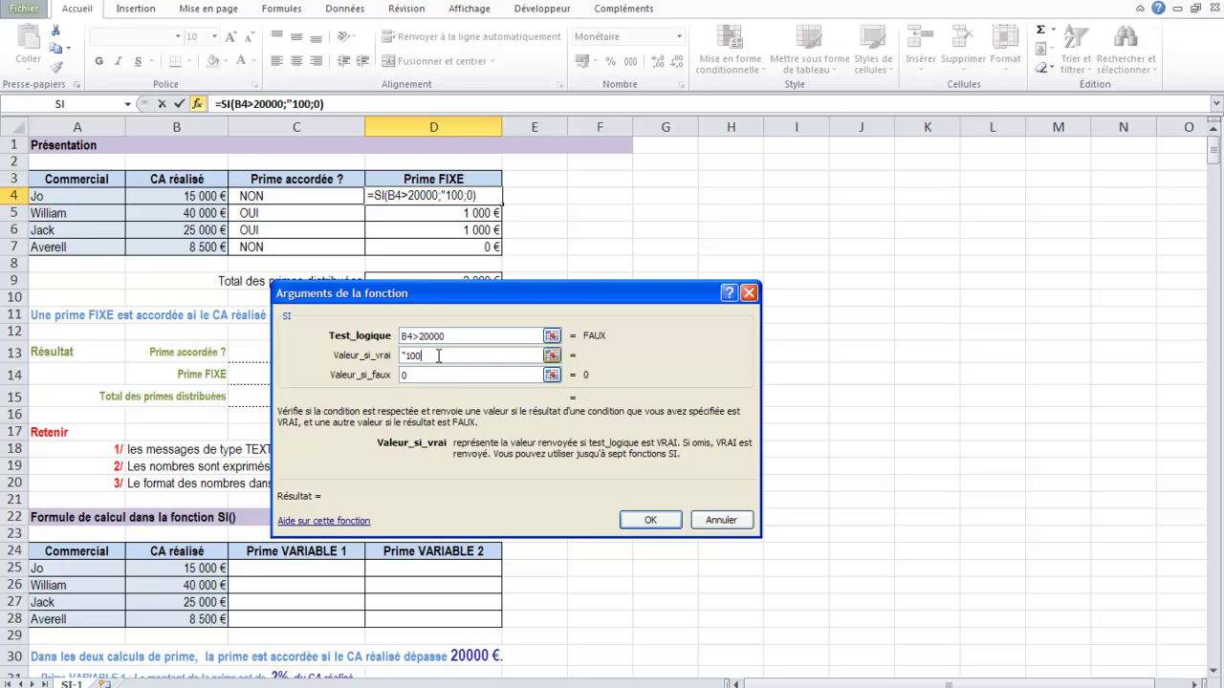
{"action": "type", "text": "\""}
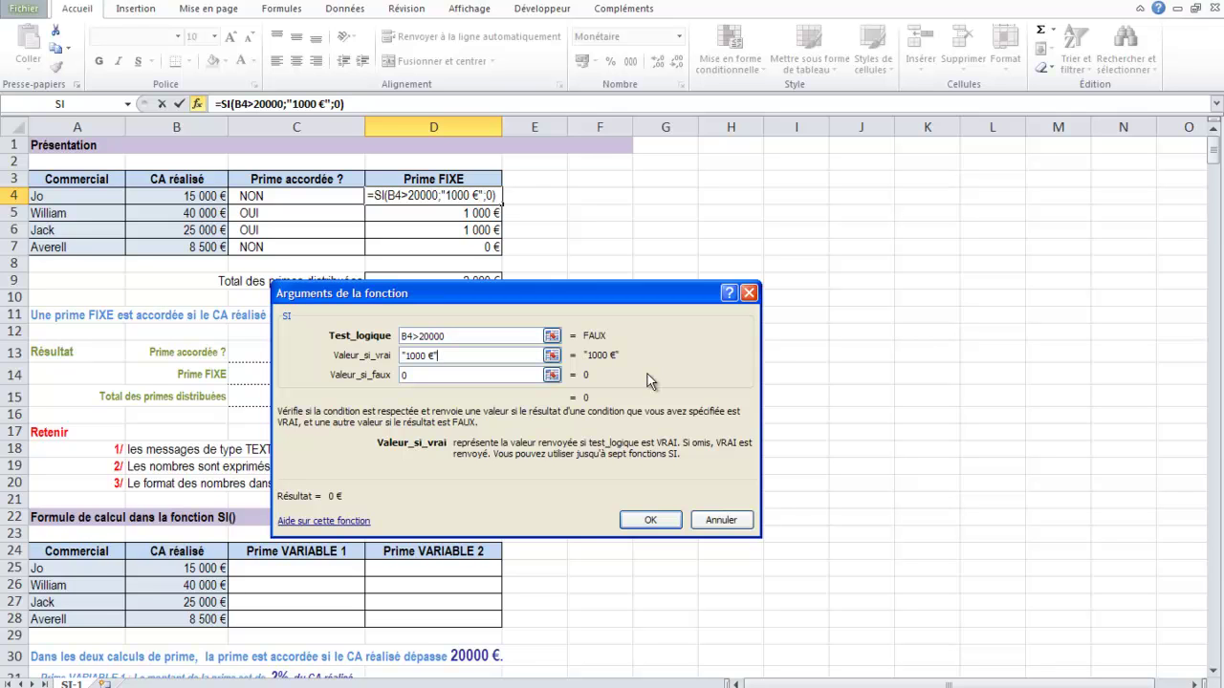
{"action": "left_click", "coordinate": [642, 521]}
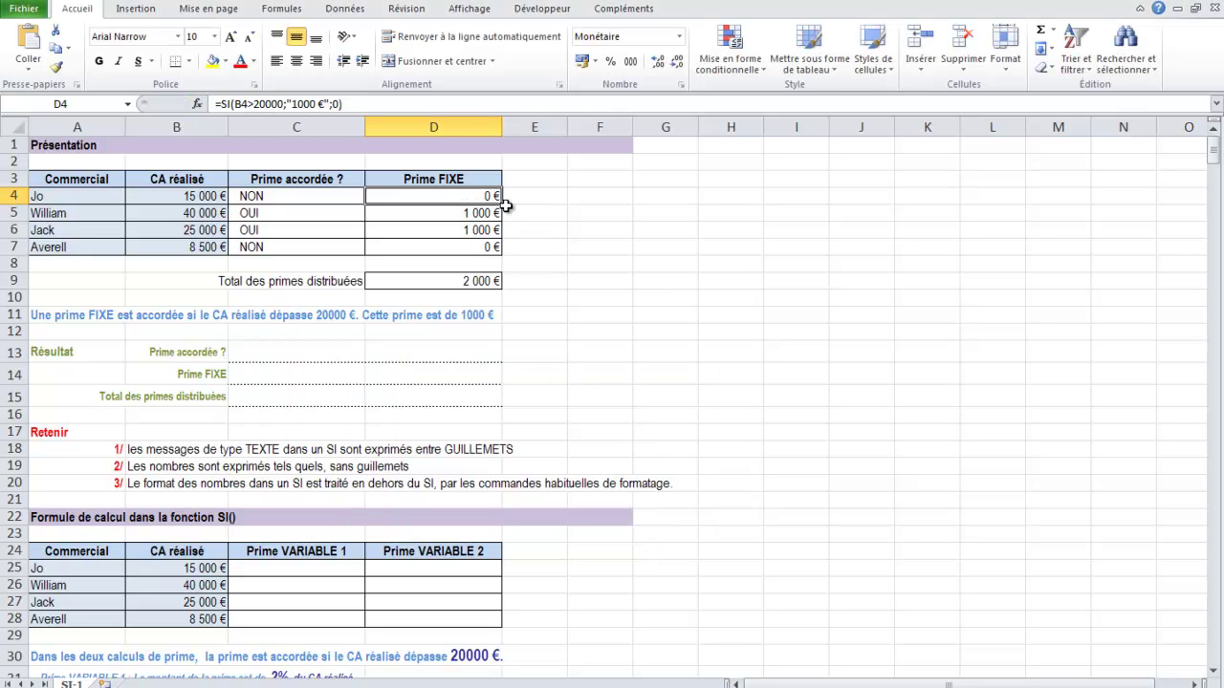
Copy the text-returning SI formula from D4 down to D7 and center the Prime FIXE cells horizontally
{"action": "left_click_drag", "start_coordinate": [502, 212], "coordinate": [504, 251]}
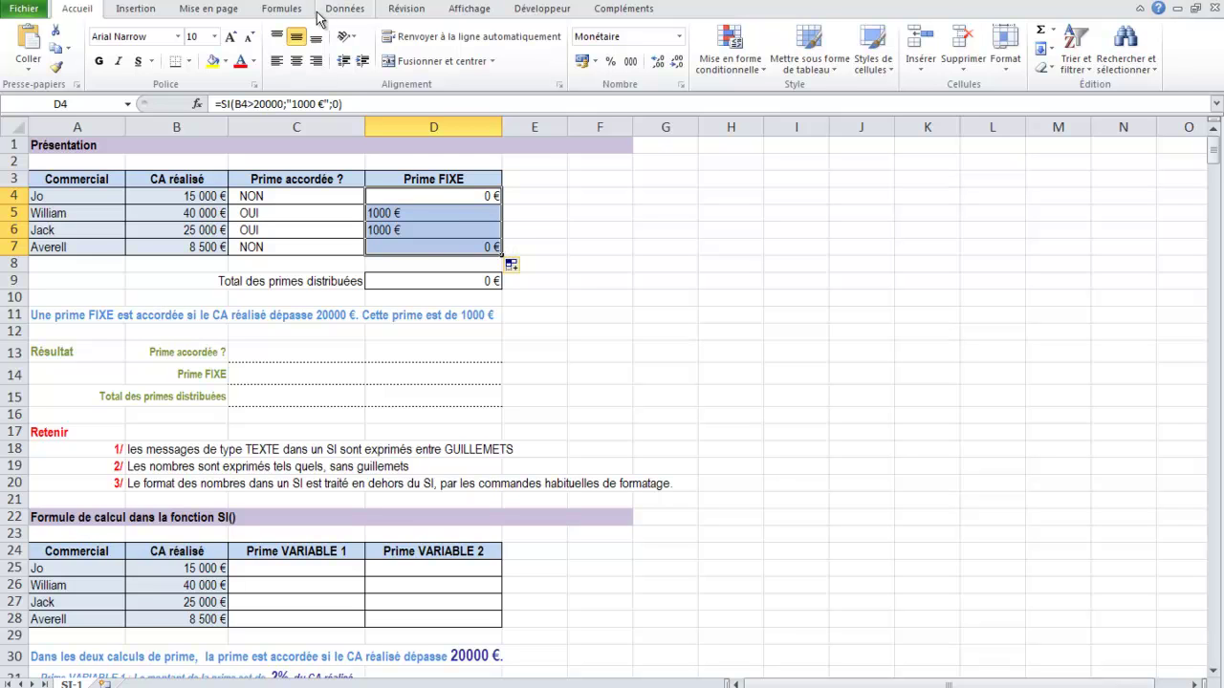
{"action": "left_click", "coordinate": [296, 61]}
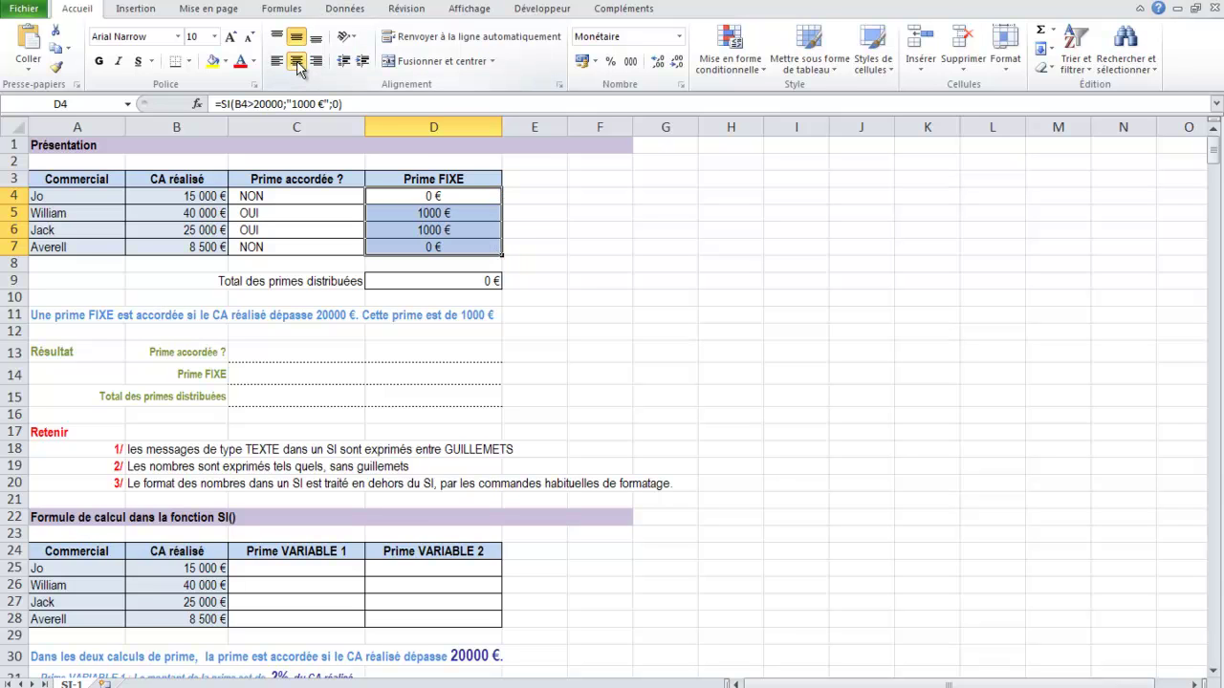
Compare the SOMME formula in D9 with the SI formula in D5, and undo the centering and copy-down in D4:D7
{"action": "left_click", "coordinate": [410, 278]}
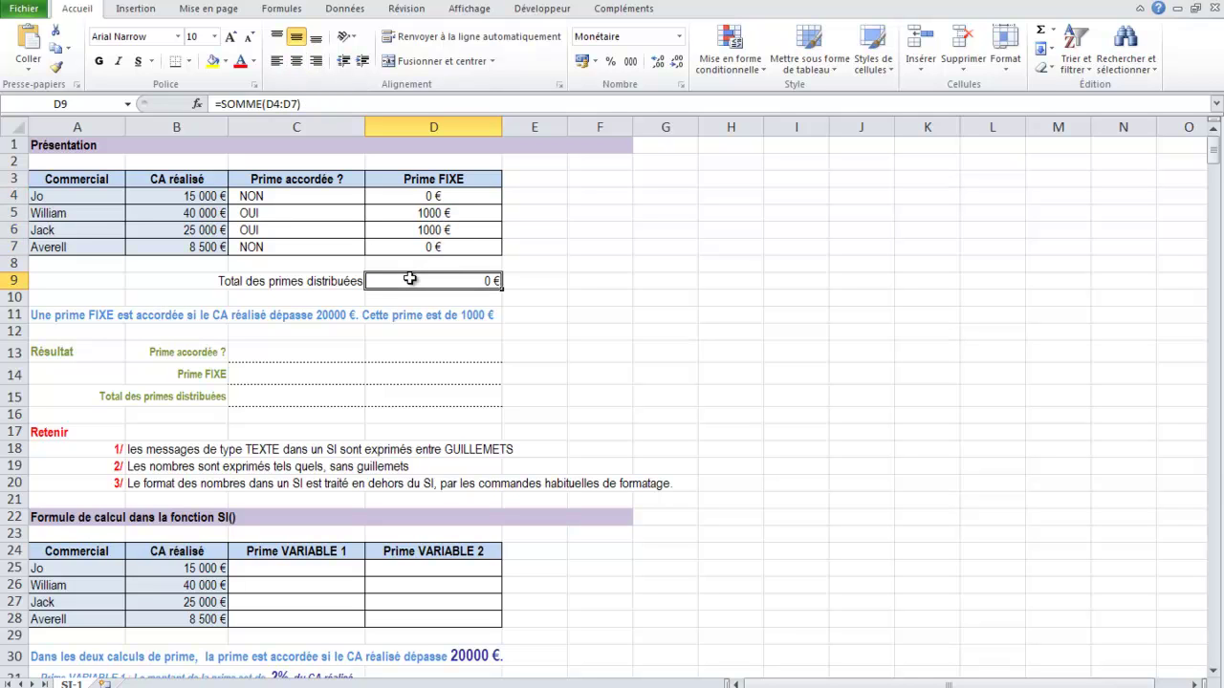
{"action": "left_click", "coordinate": [430, 212]}
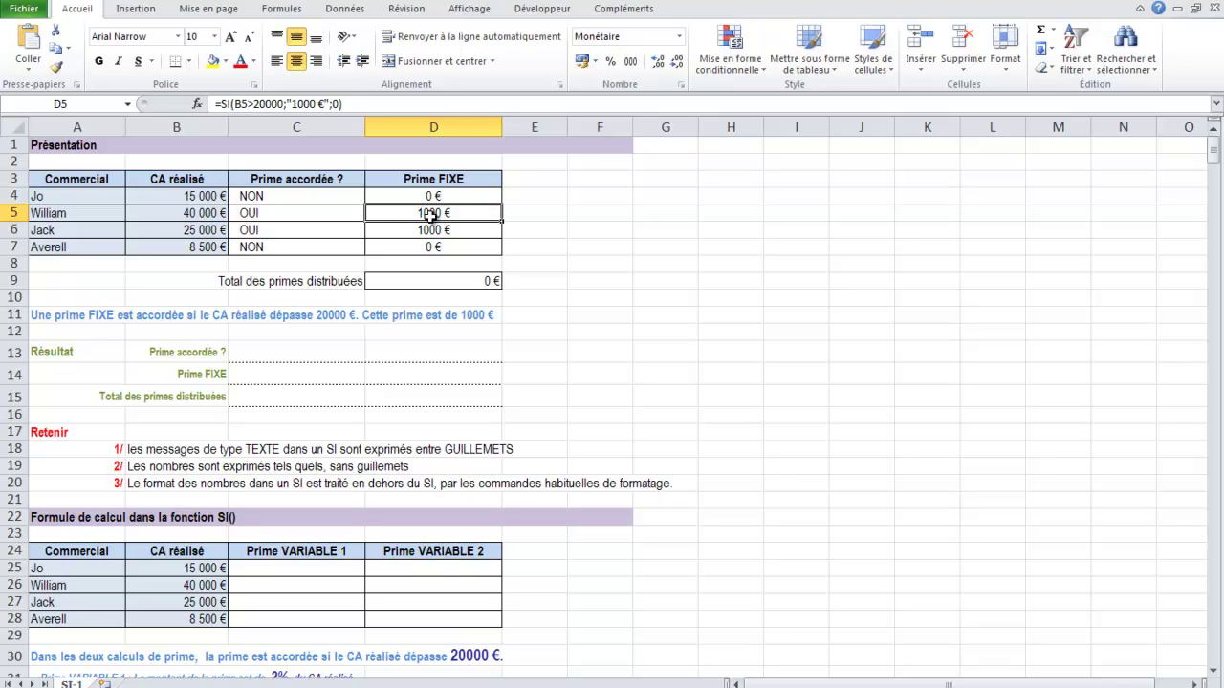
{"action": "left_click", "coordinate": [439, 282]}
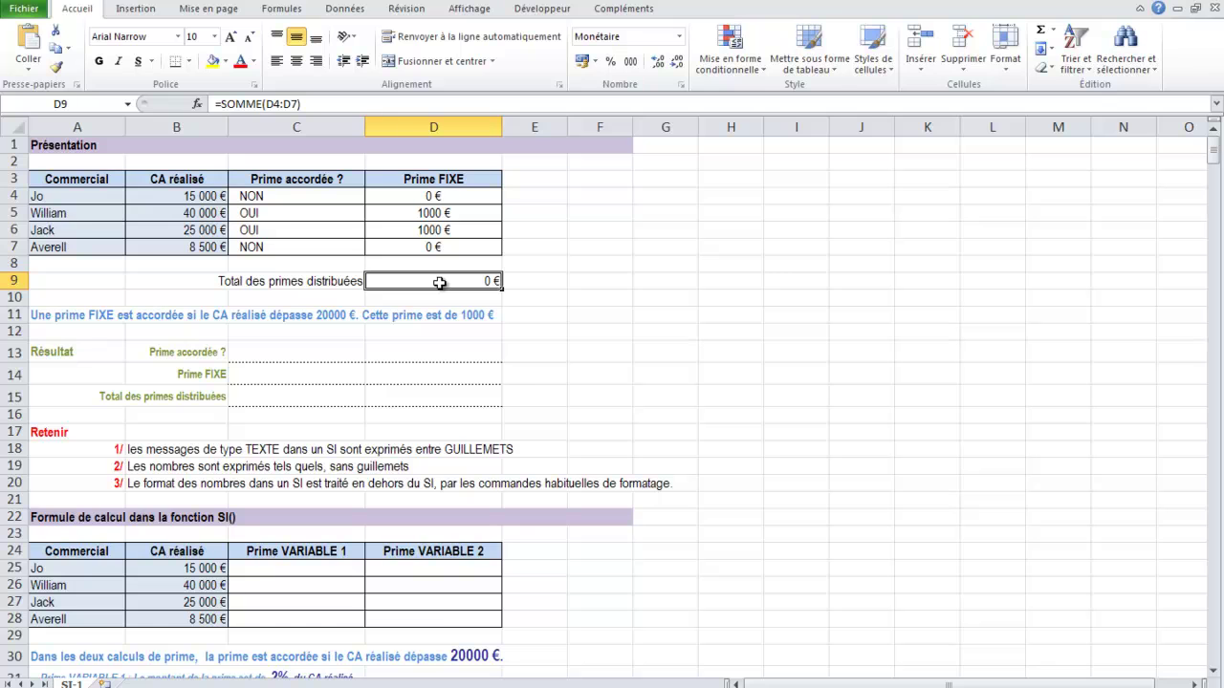
{"action": "left_click", "coordinate": [417, 212]}
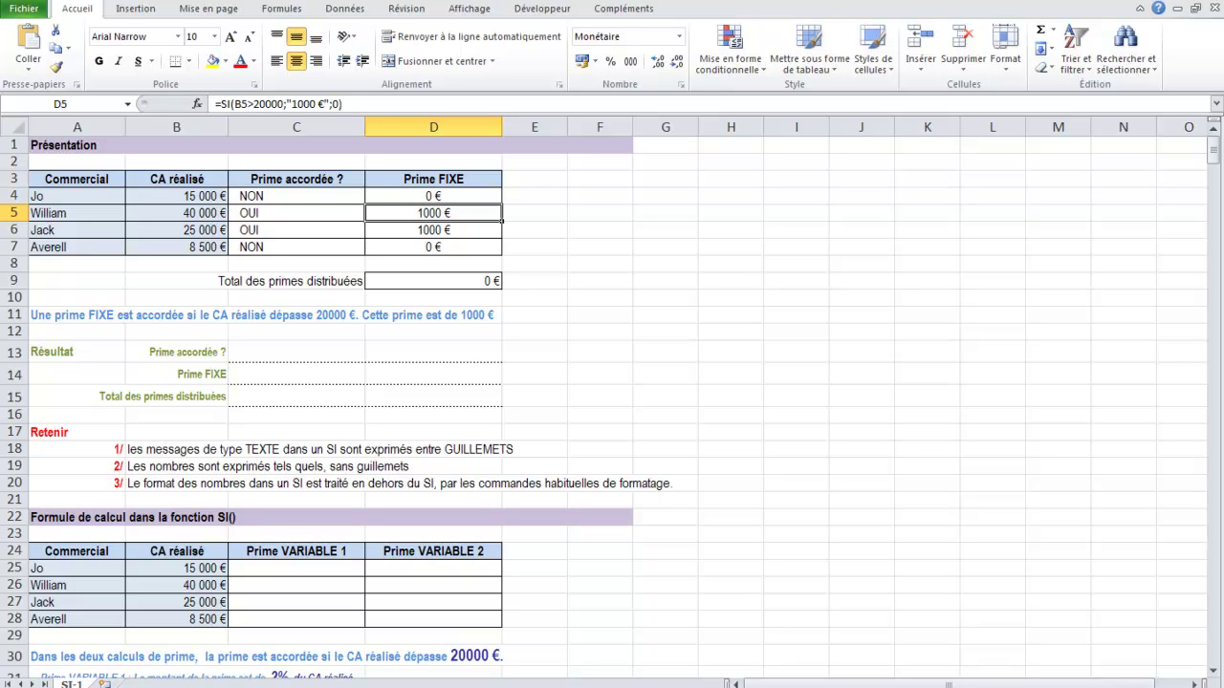
{"action": "left_click", "coordinate": [433, 196]}
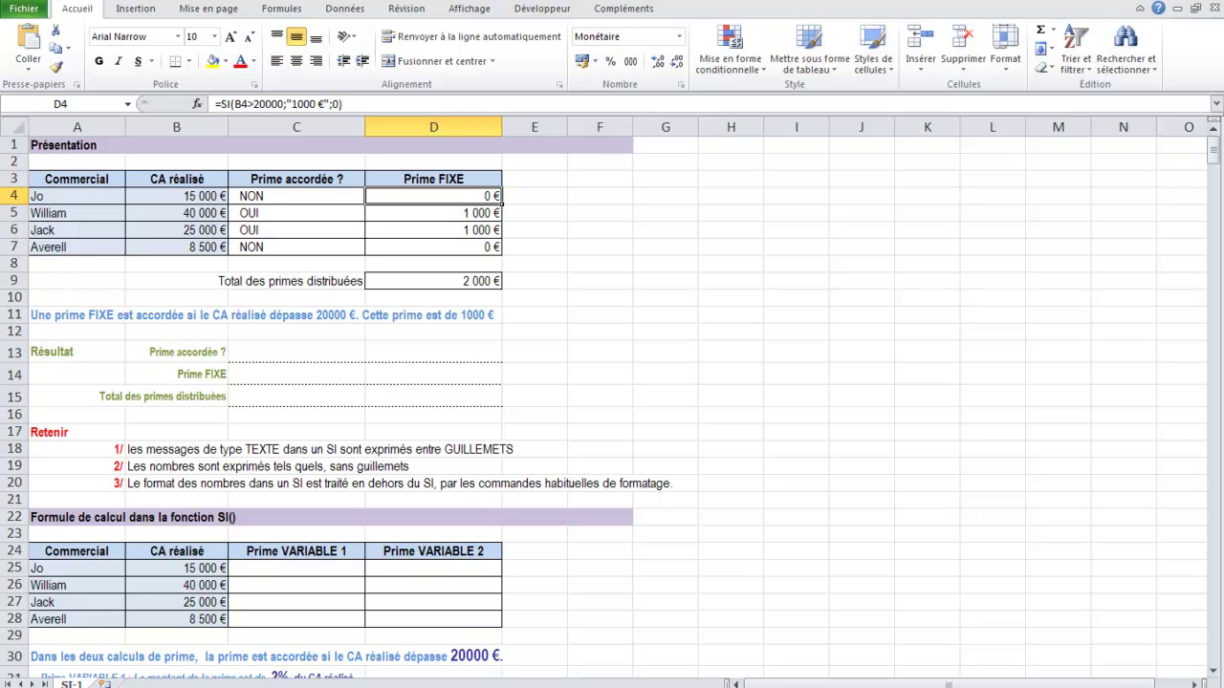
Insert an SI function in C25 under Prime VARIABLE 1 with the logical test B25>20000
{"action": "left_click", "coordinate": [666, 448]}
{"action": "scroll", "coordinate": [665, 449], "scroll_direction": "down", "scroll_amount": 5}
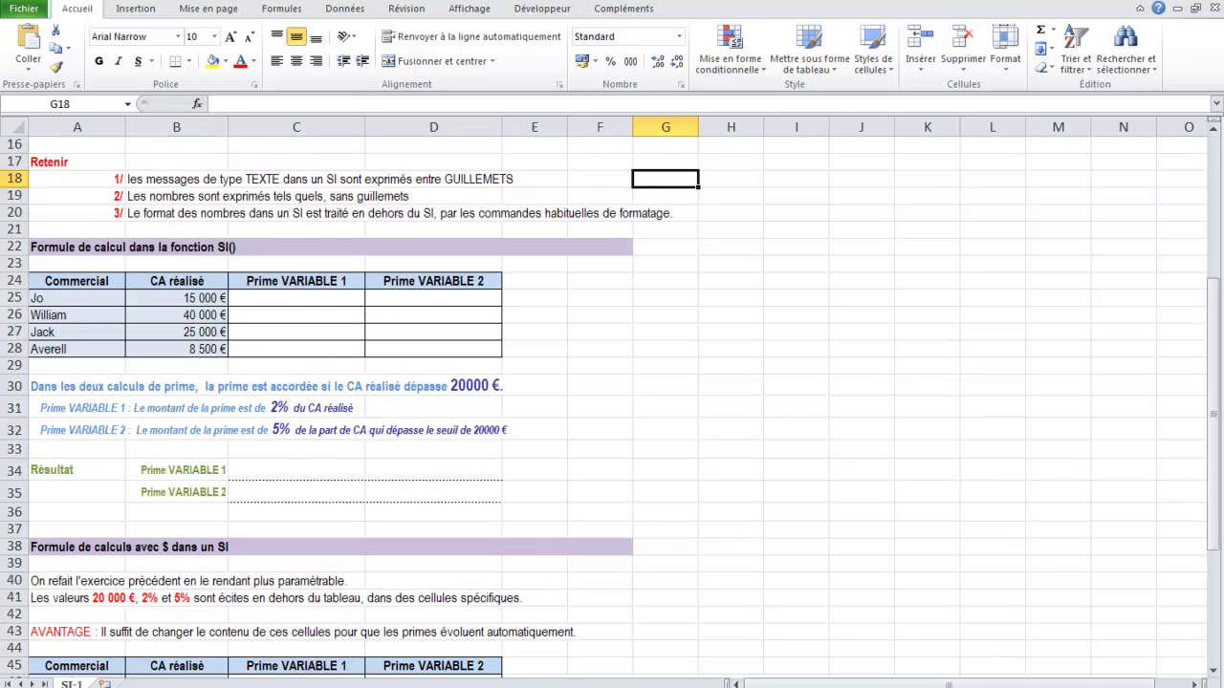
{"action": "left_click", "coordinate": [280, 299]}
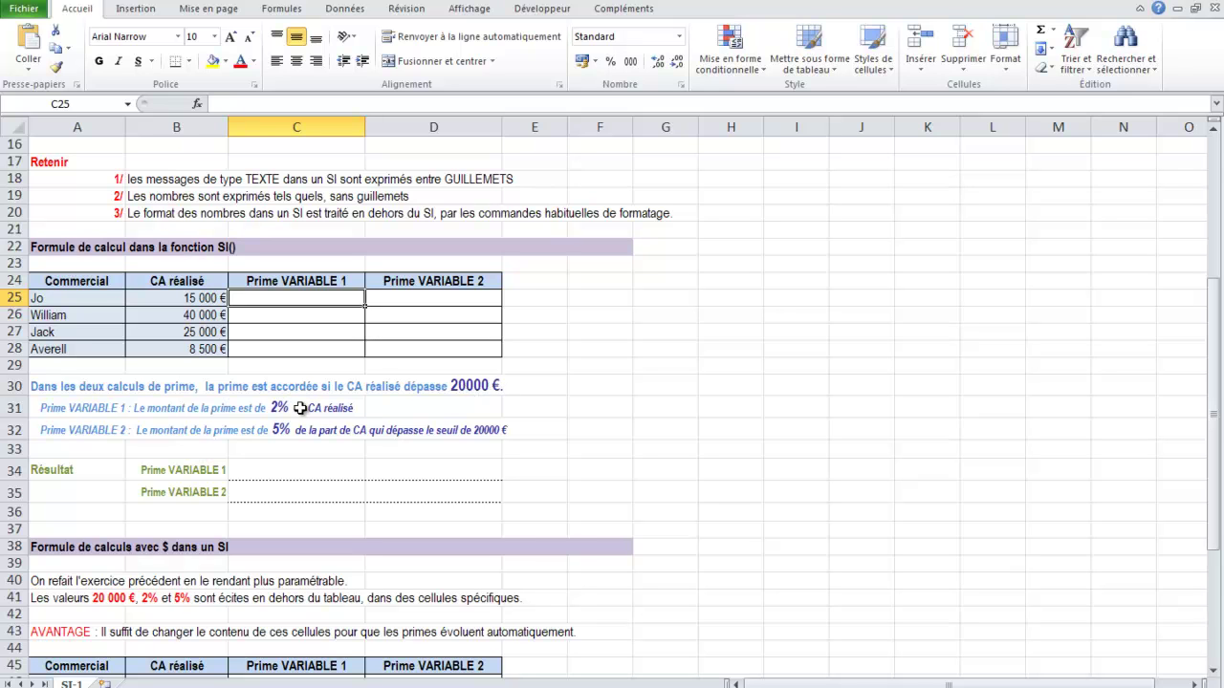
{"action": "left_click", "coordinate": [185, 316]}
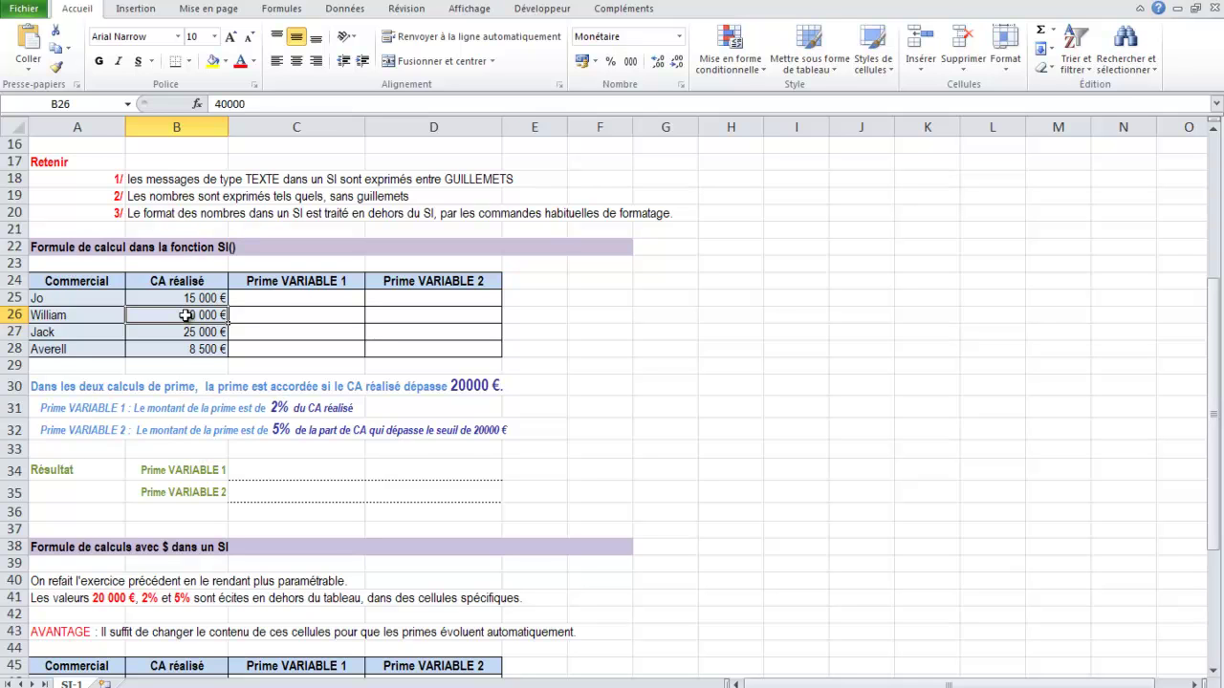
{"action": "left_click", "coordinate": [286, 299]}
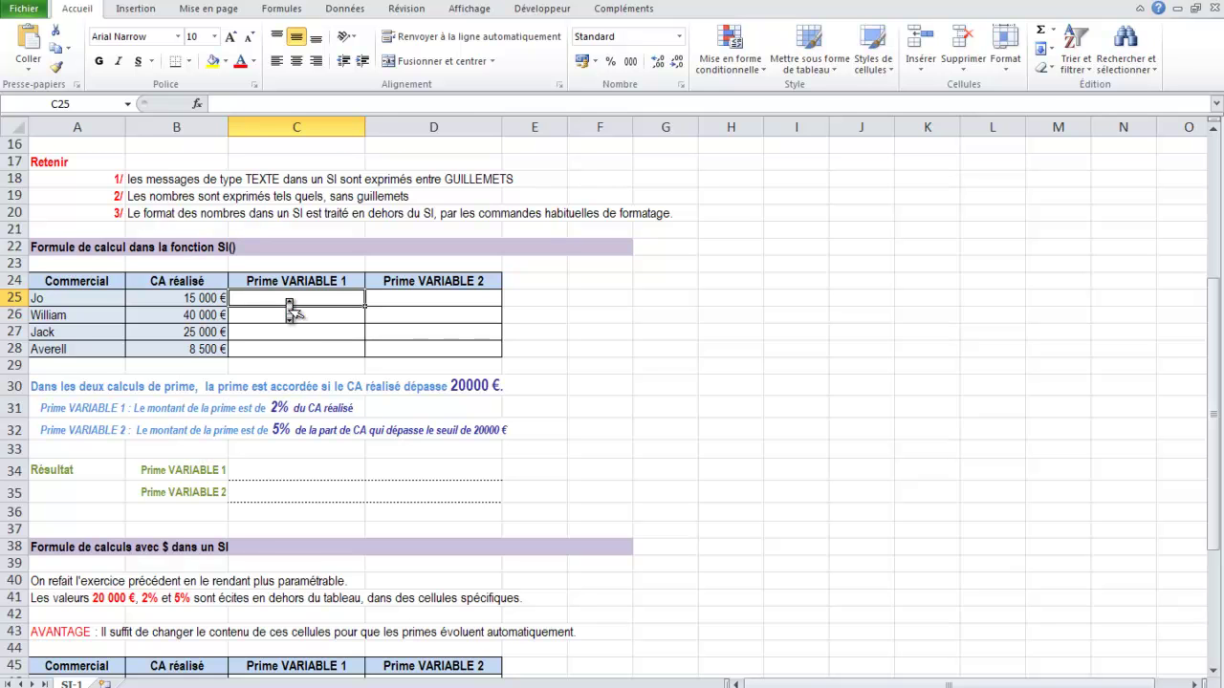
{"action": "scroll", "coordinate": [286, 299], "scroll_direction": "up", "scroll_amount": 4}
{"action": "left_click", "coordinate": [197, 104]}
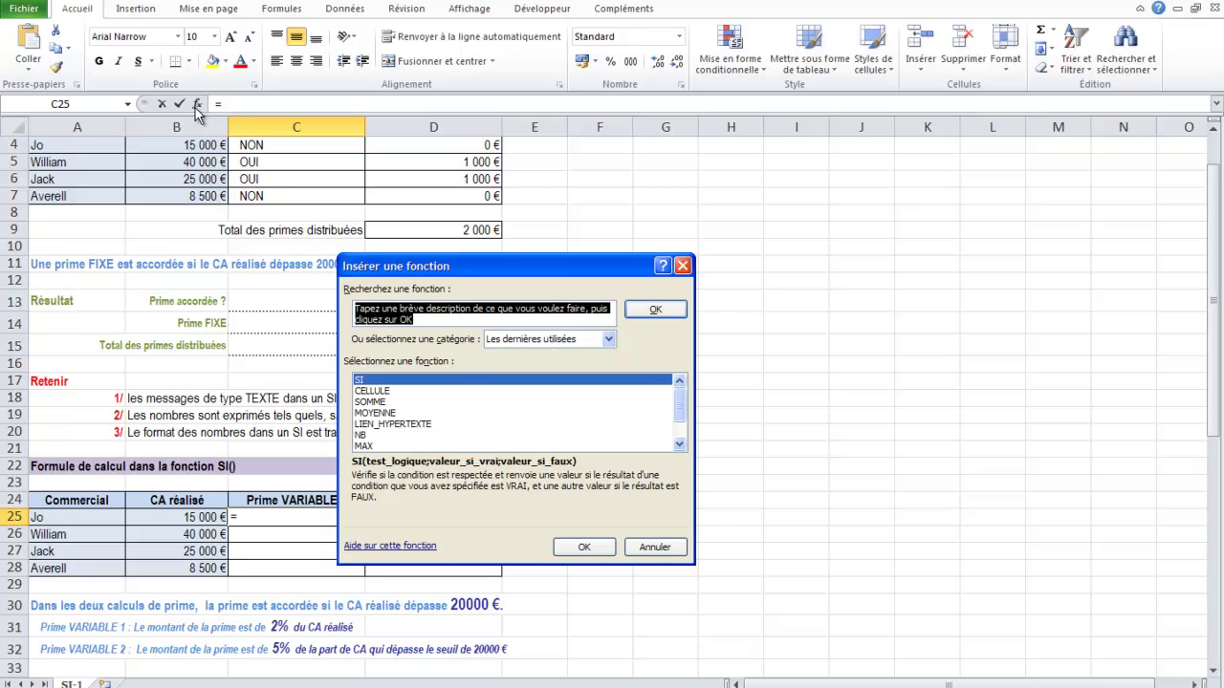
{"action": "left_click", "coordinate": [573, 547]}
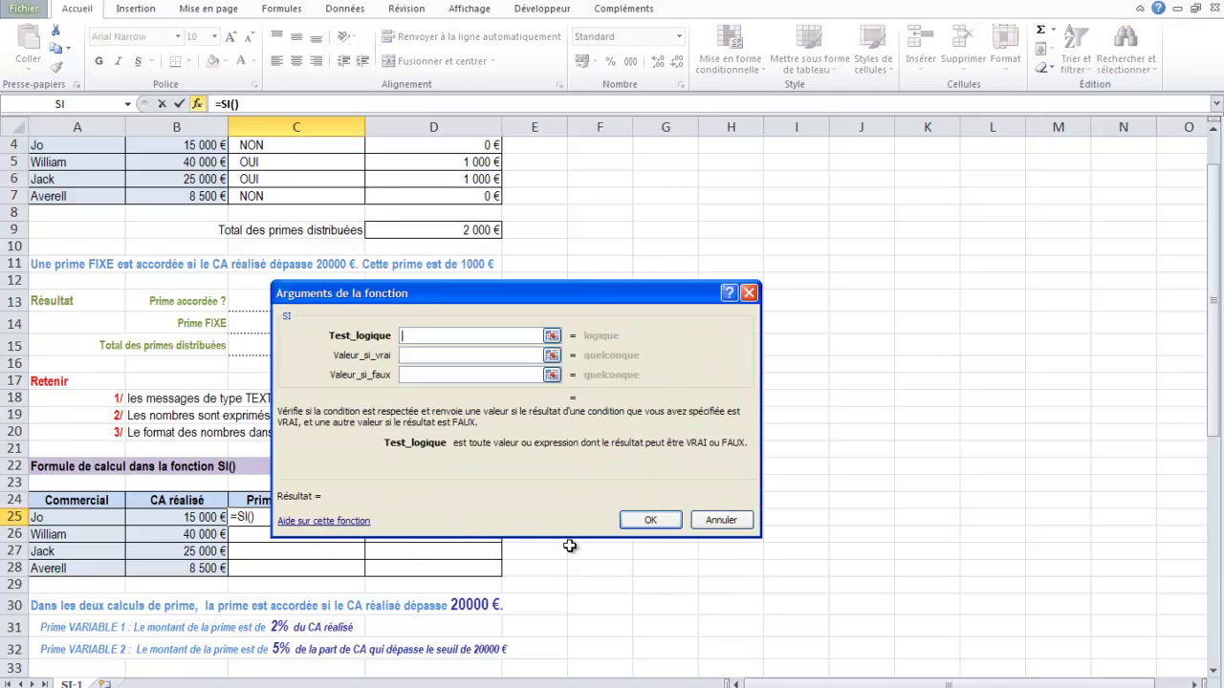
{"action": "left_click", "coordinate": [181, 518]}
{"action": "type", "text": ">20000"}
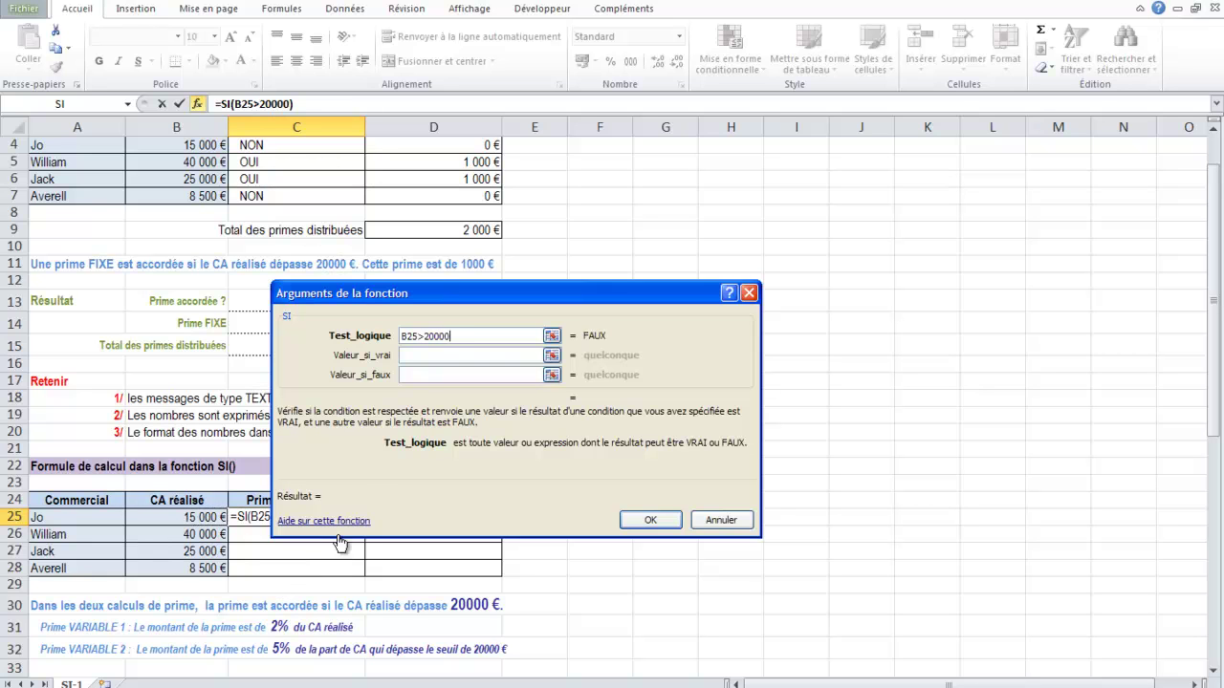
Complete the SI function in C25 with 2%*B25 as the value if true and 0 as the value if false
{"action": "left_click", "coordinate": [418, 354]}
{"action": "left_click_drag", "start_coordinate": [412, 300], "coordinate": [428, 206]}
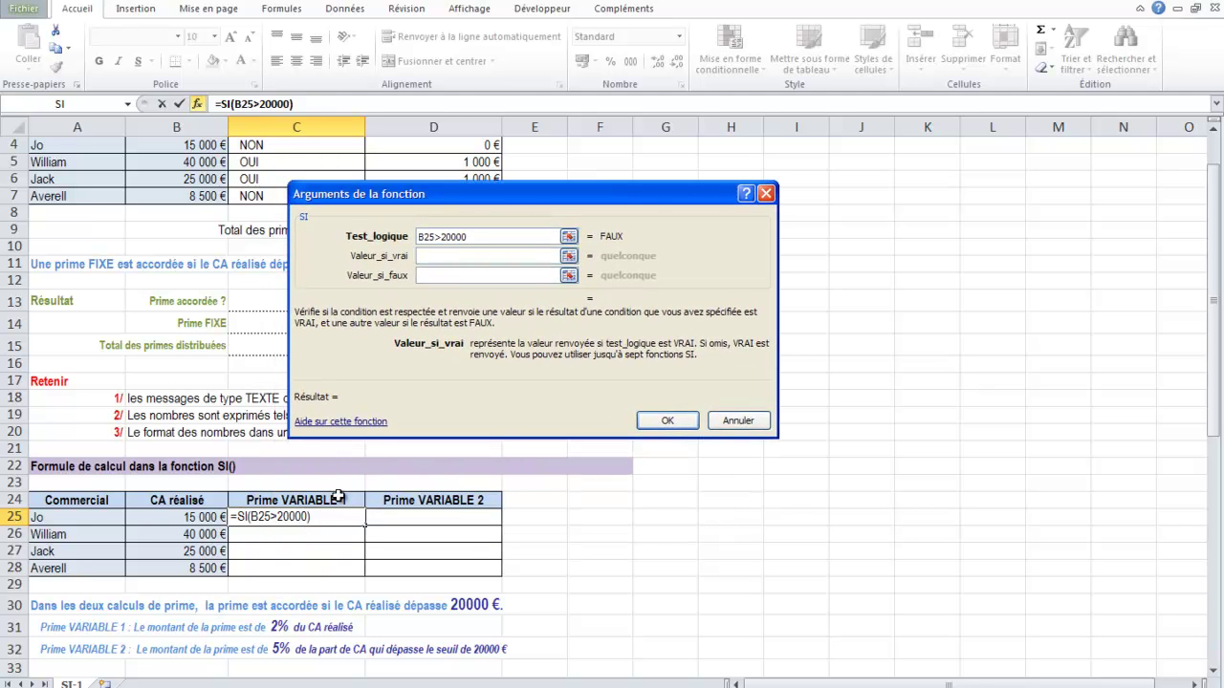
{"action": "type", "text": "2"}
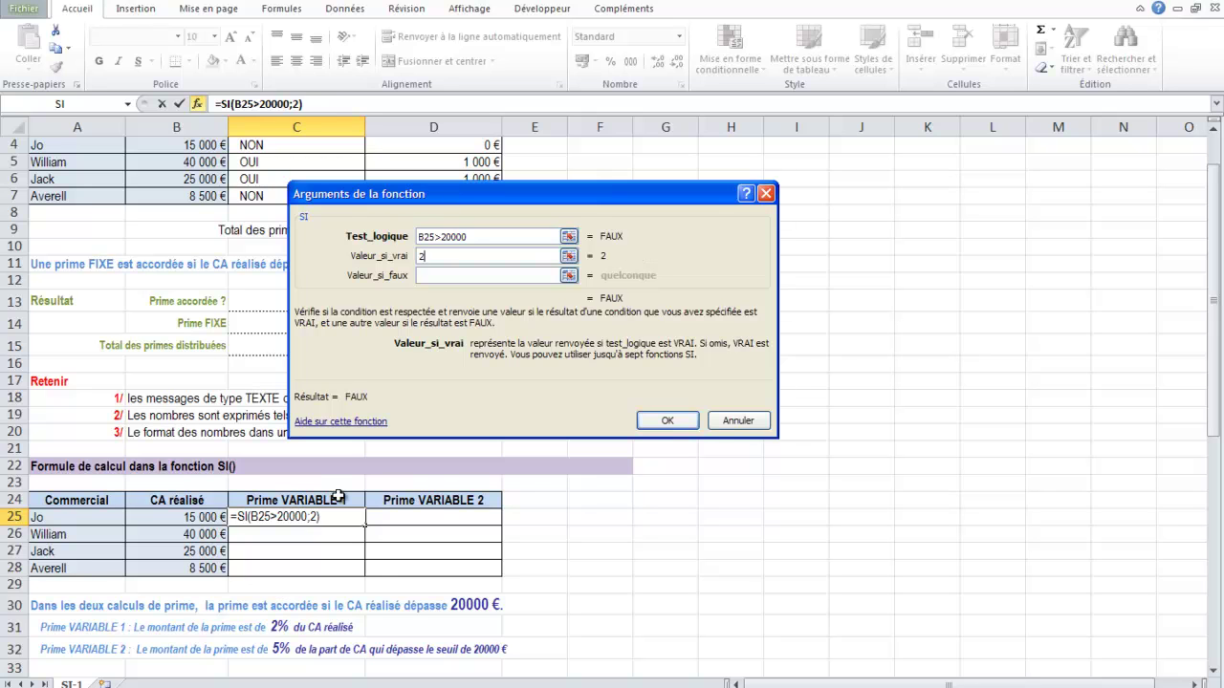
{"action": "type", "text": "%*"}
{"action": "left_click", "coordinate": [196, 517]}
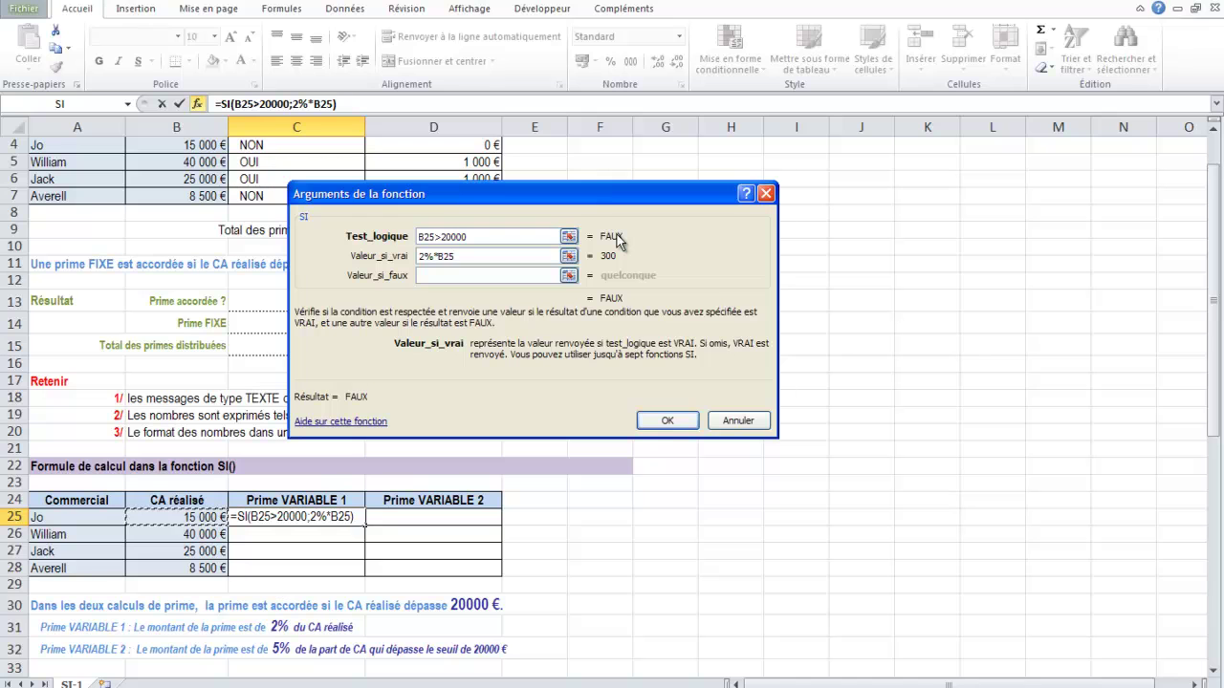
{"action": "left_click", "coordinate": [436, 274]}
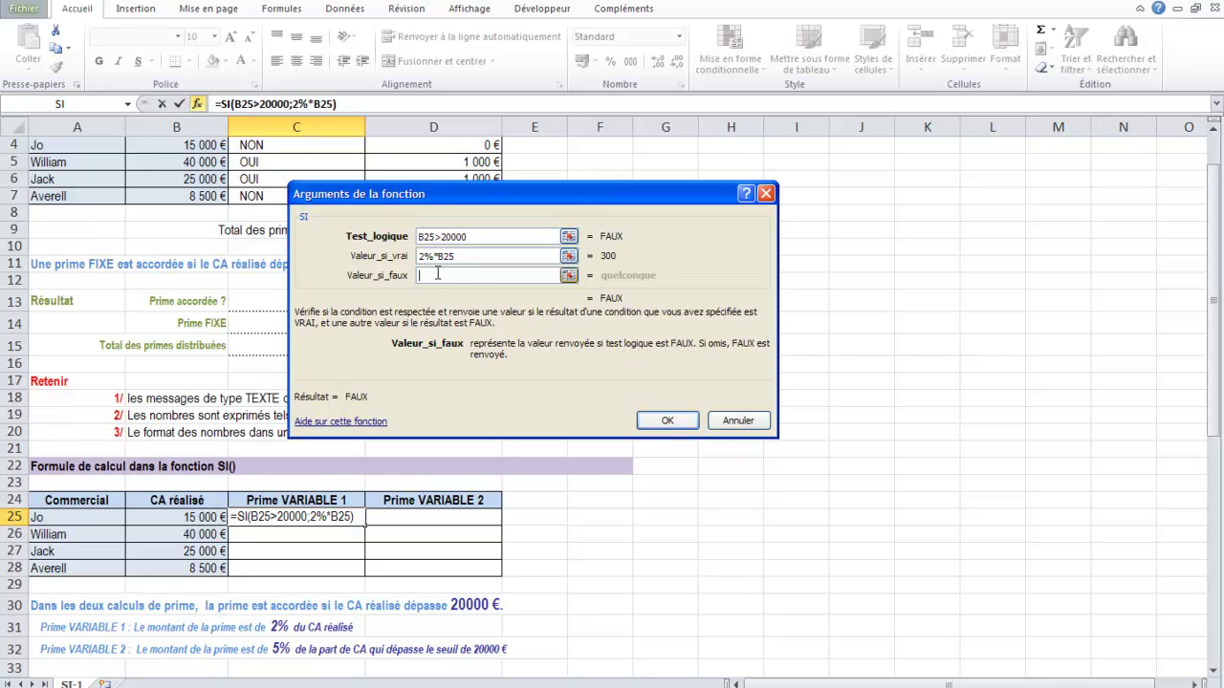
{"action": "type", "text": "0"}
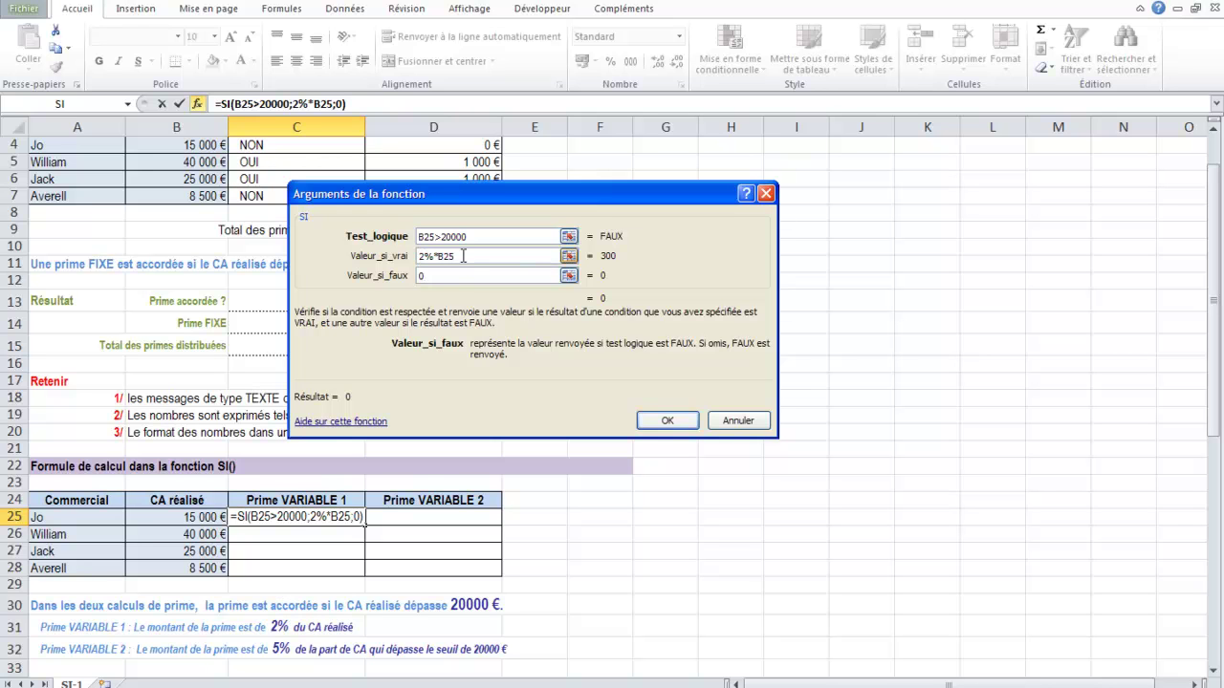
{"action": "left_click_drag", "start_coordinate": [292, 103], "coordinate": [334, 103]}
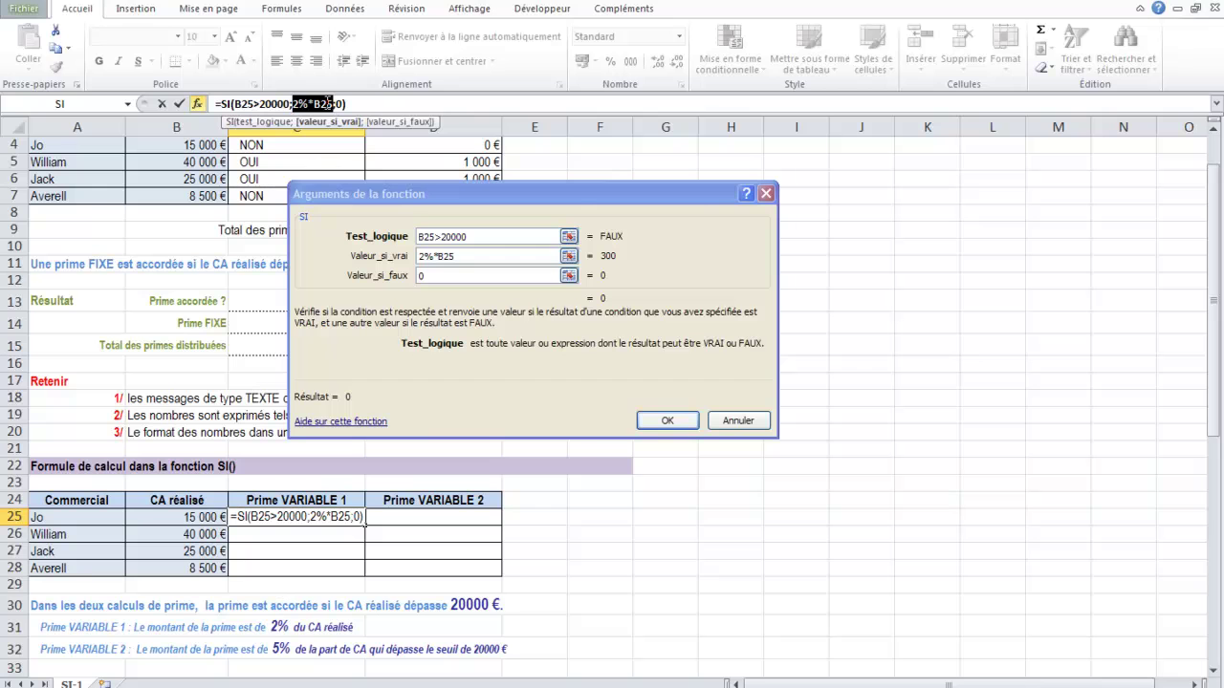
{"action": "left_click", "coordinate": [663, 420]}
Copy the C25 formula down to C28 and format the Prime VARIABLE 1 amounts as Monétaire with no decimal places
{"action": "left_click_drag", "start_coordinate": [367, 526], "coordinate": [367, 574]}
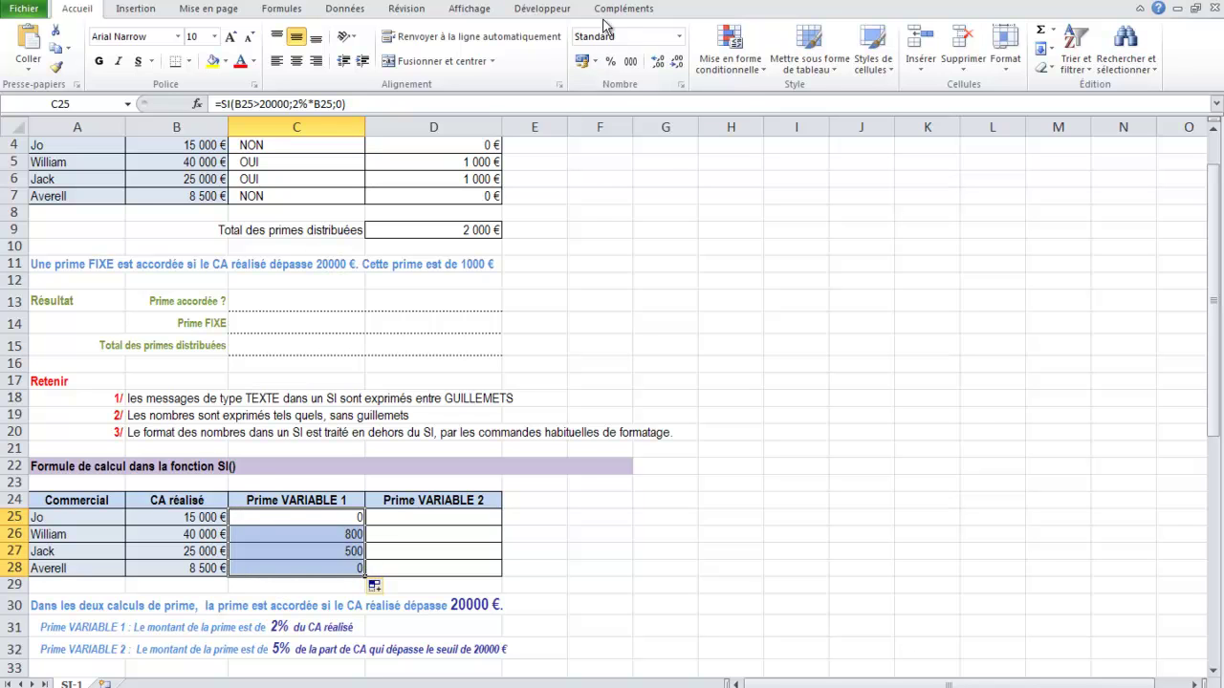
{"action": "left_click", "coordinate": [679, 36]}
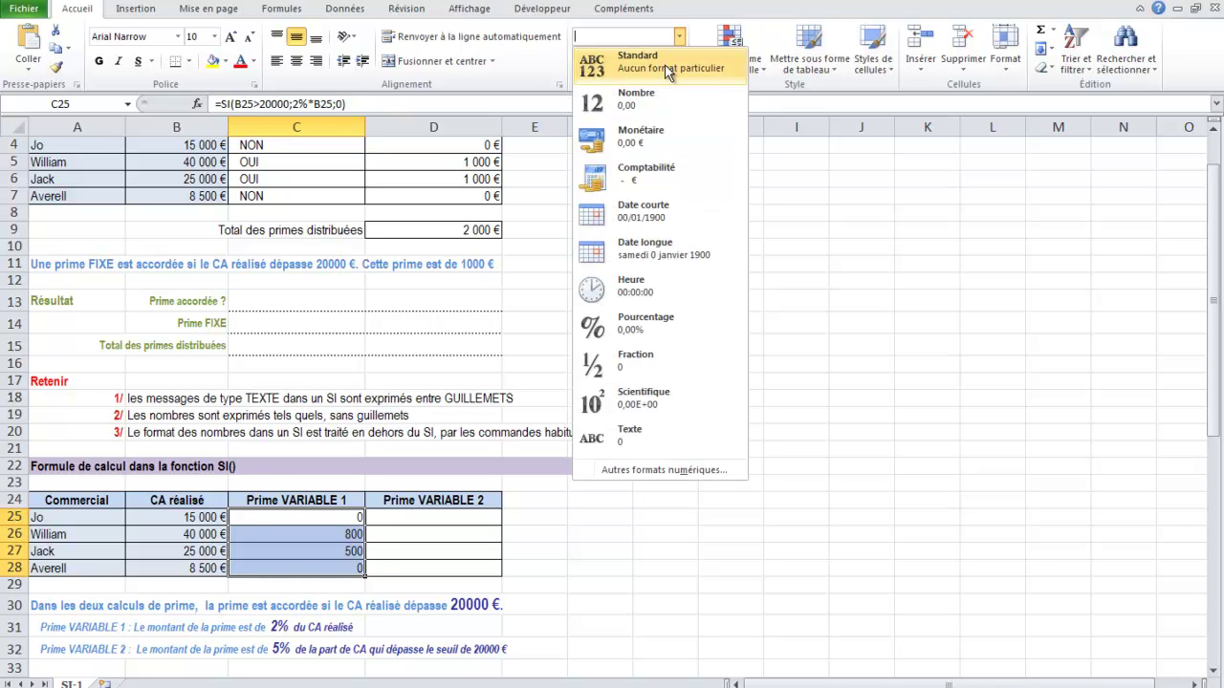
{"action": "left_click", "coordinate": [630, 143]}
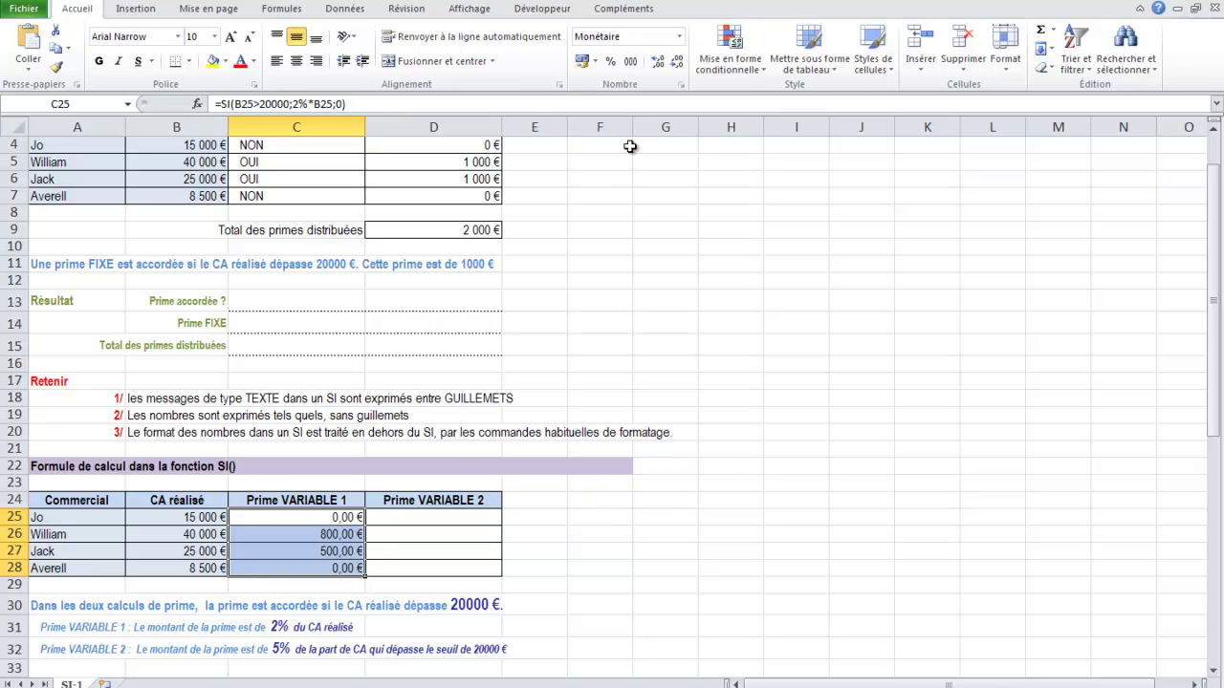
{"action": "left_click", "coordinate": [677, 63]}
{"action": "left_click", "coordinate": [677, 62]}
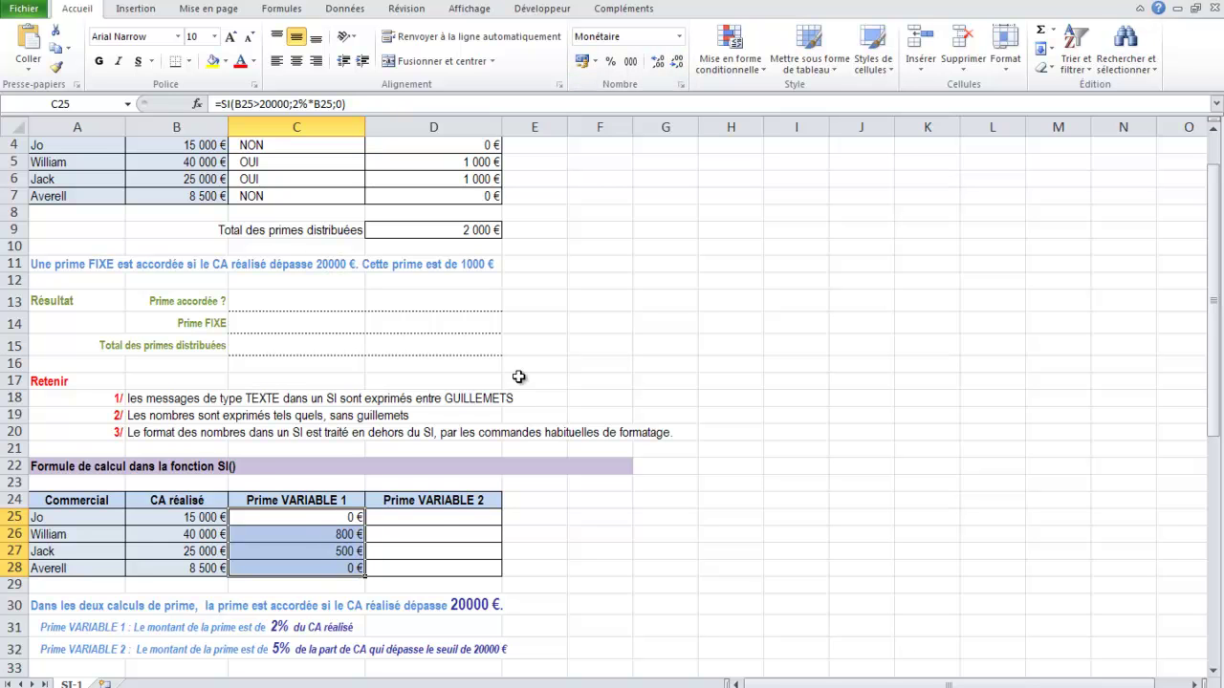
Insert an SI function in D25 under Prime VARIABLE 2 with the logical test B25>20000
{"action": "left_click", "coordinate": [439, 517]}
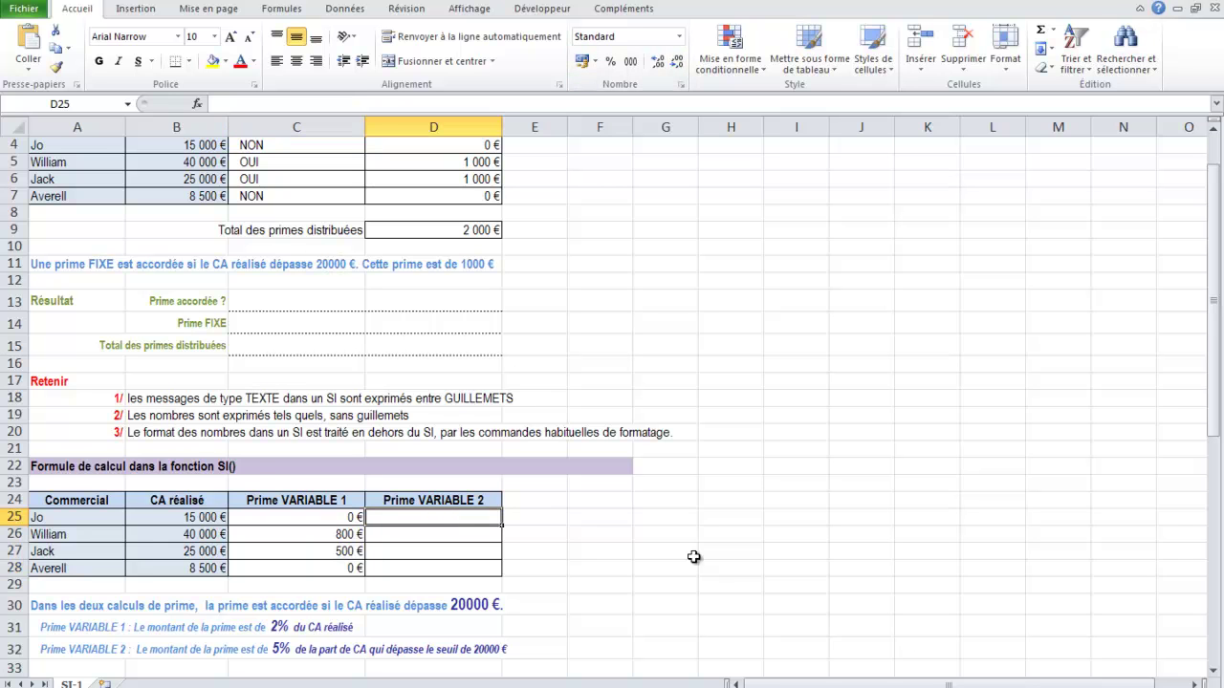
{"action": "scroll", "coordinate": [715, 561], "scroll_direction": "down", "scroll_amount": 3}
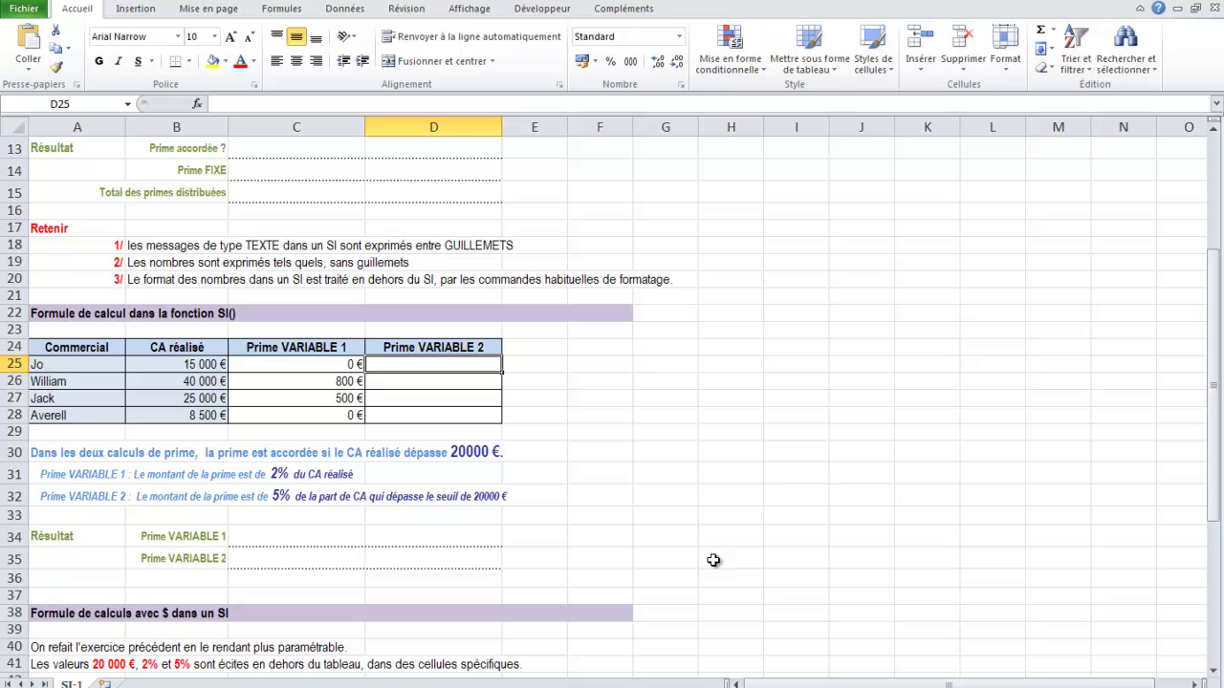
{"action": "left_click", "coordinate": [217, 398]}
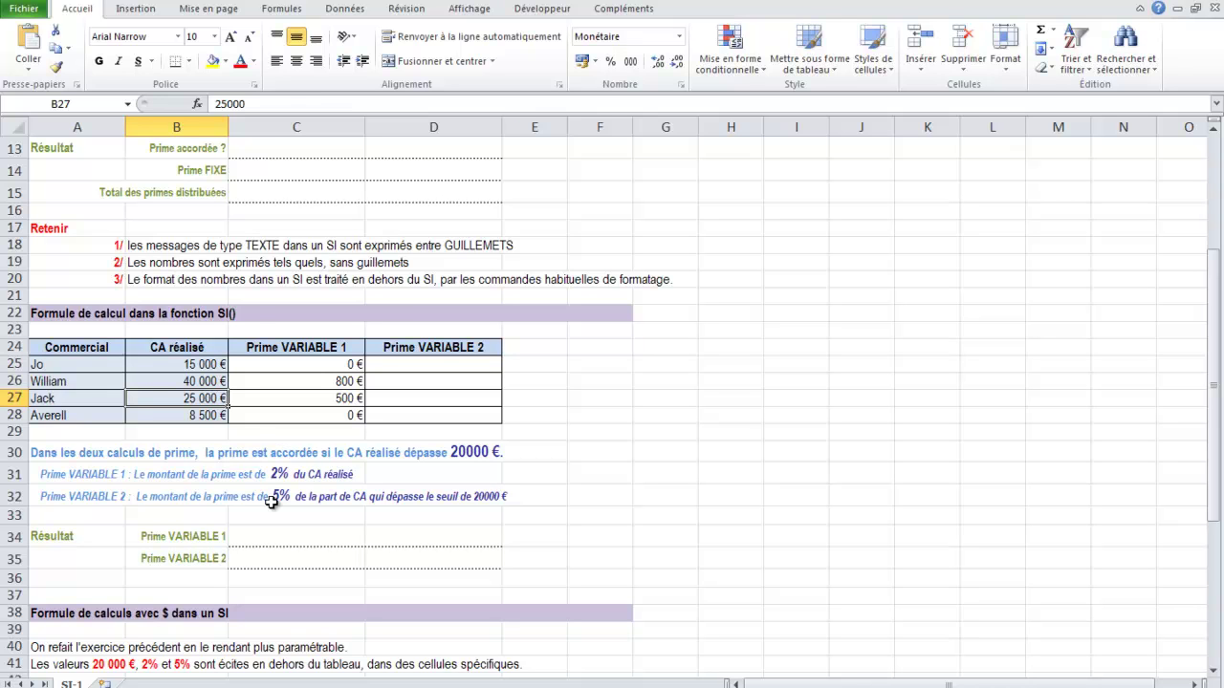
{"action": "left_click", "coordinate": [418, 364]}
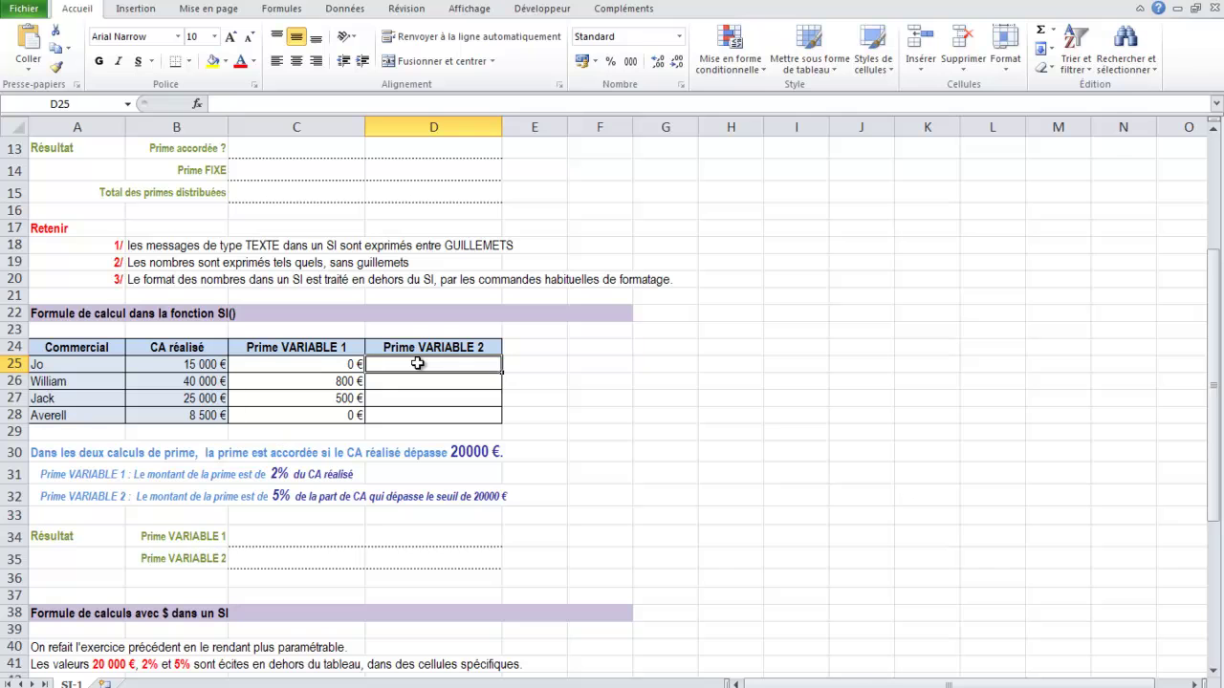
{"action": "left_click", "coordinate": [197, 103]}
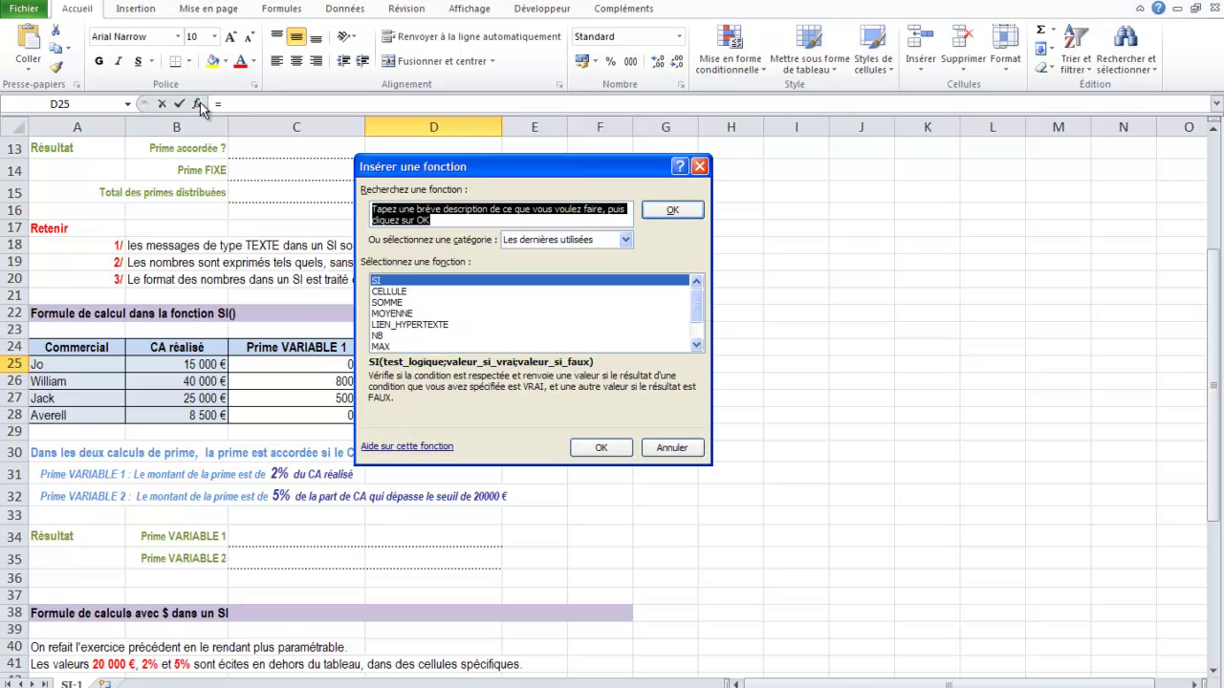
{"action": "left_click", "coordinate": [601, 447]}
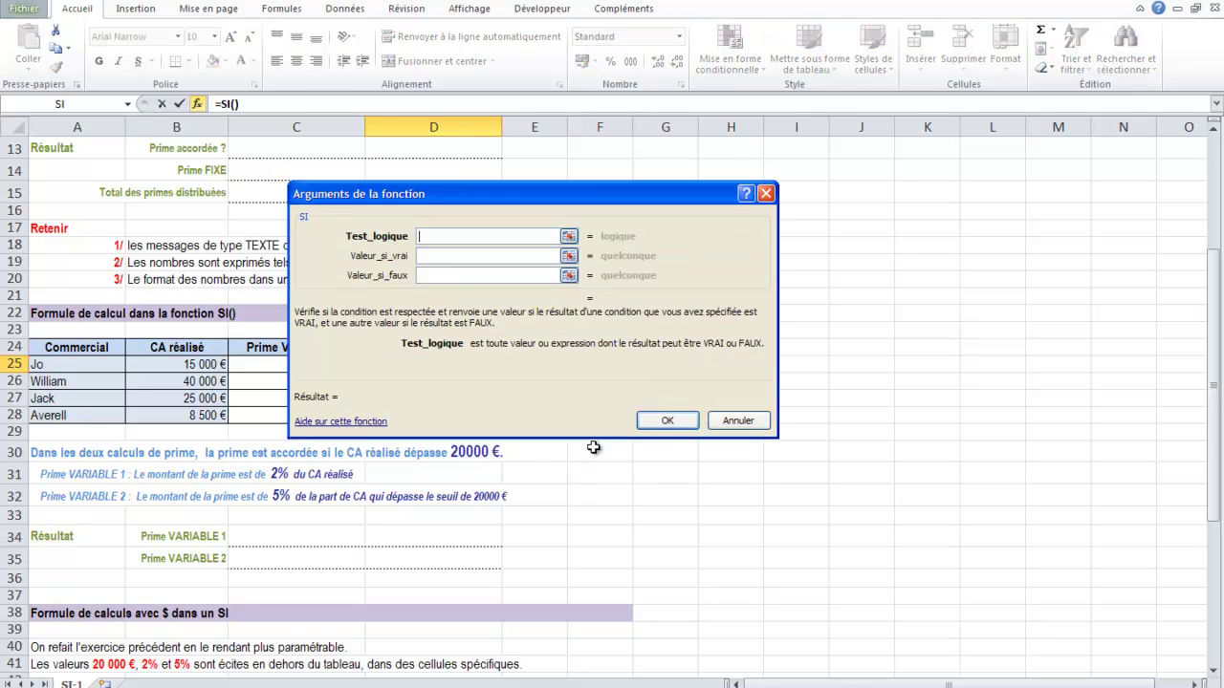
{"action": "left_click", "coordinate": [197, 364]}
{"action": "type", "text": ">20000"}
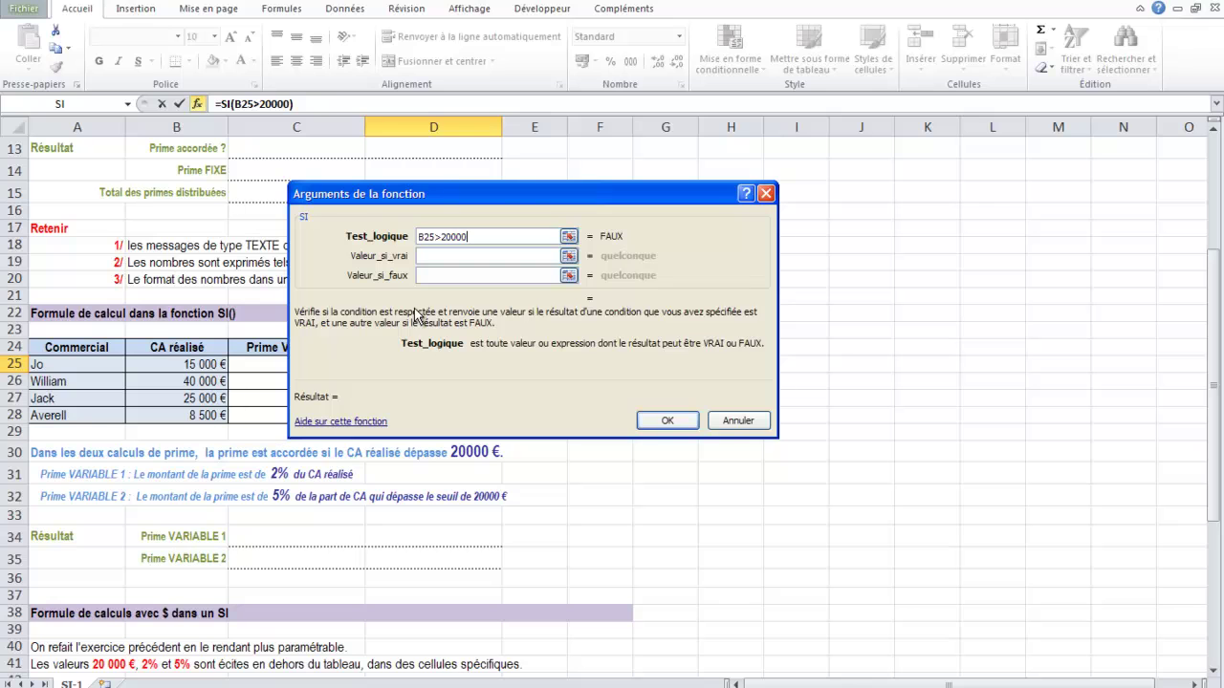
Complete the SI function in D25 with 5%*(B25-20000) as the value if true and 0 as the value if false
{"action": "left_click", "coordinate": [428, 254]}
{"action": "type", "text": "5%*"}
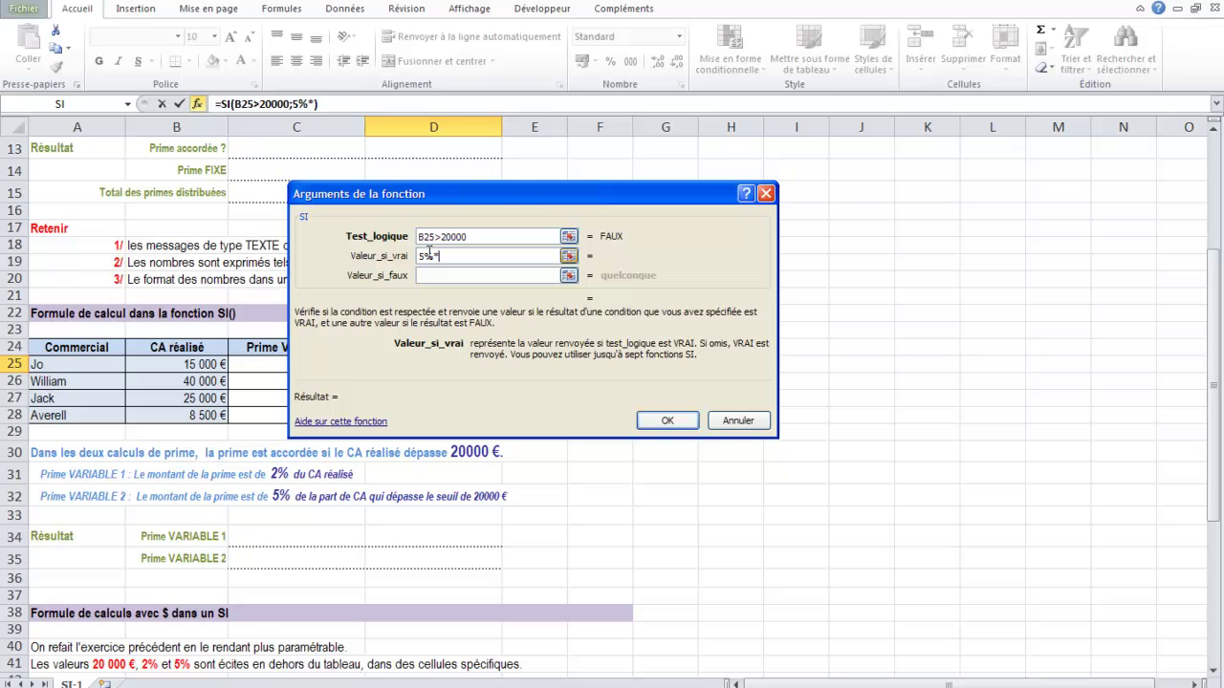
{"action": "type", "text": "("}
{"action": "left_click", "coordinate": [195, 364]}
{"action": "type", "text": "-20000)"}
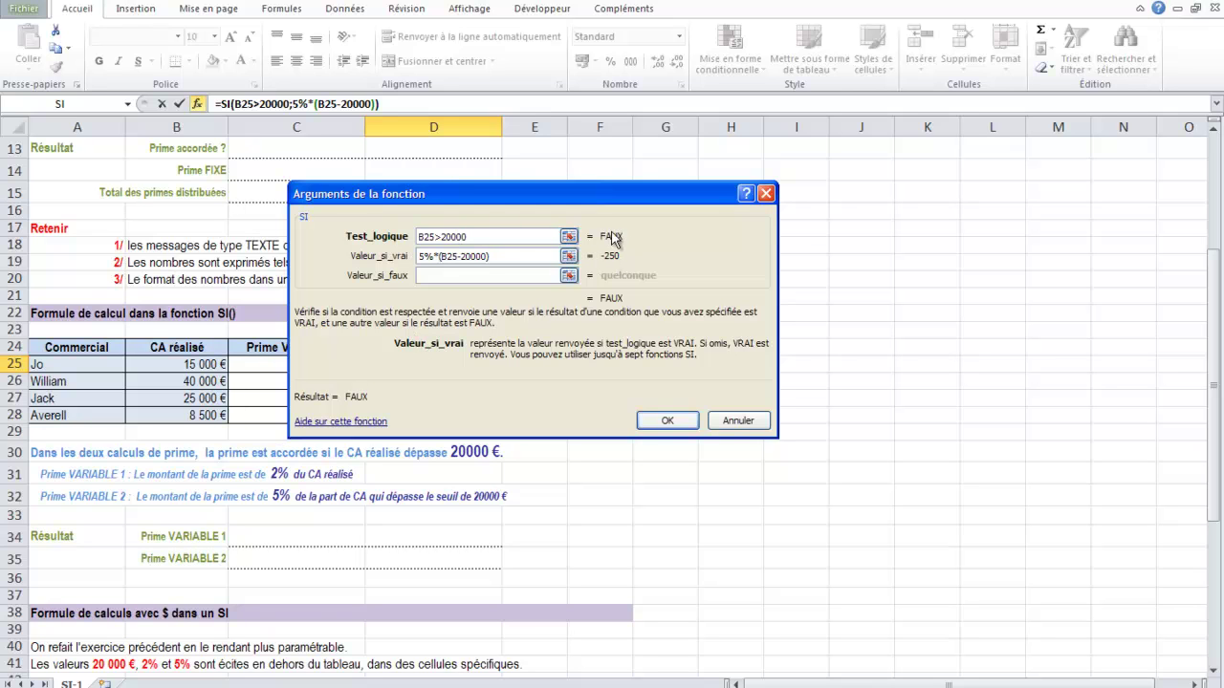
{"action": "left_click", "coordinate": [430, 274]}
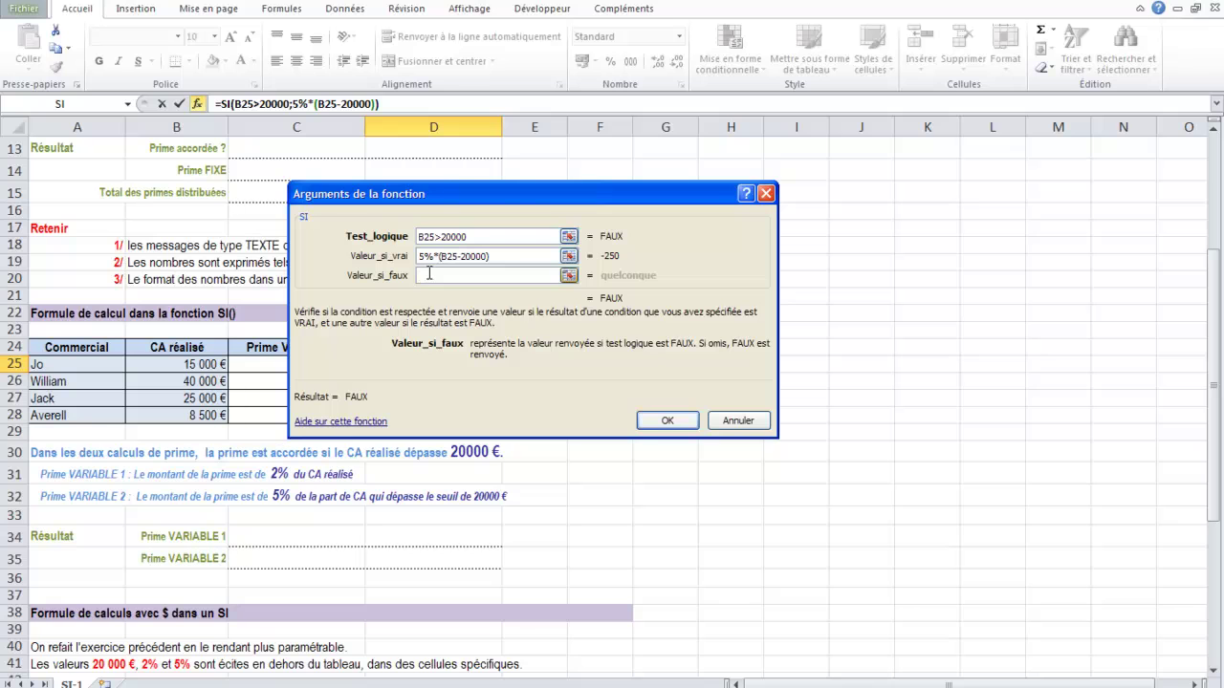
{"action": "type", "text": "0"}
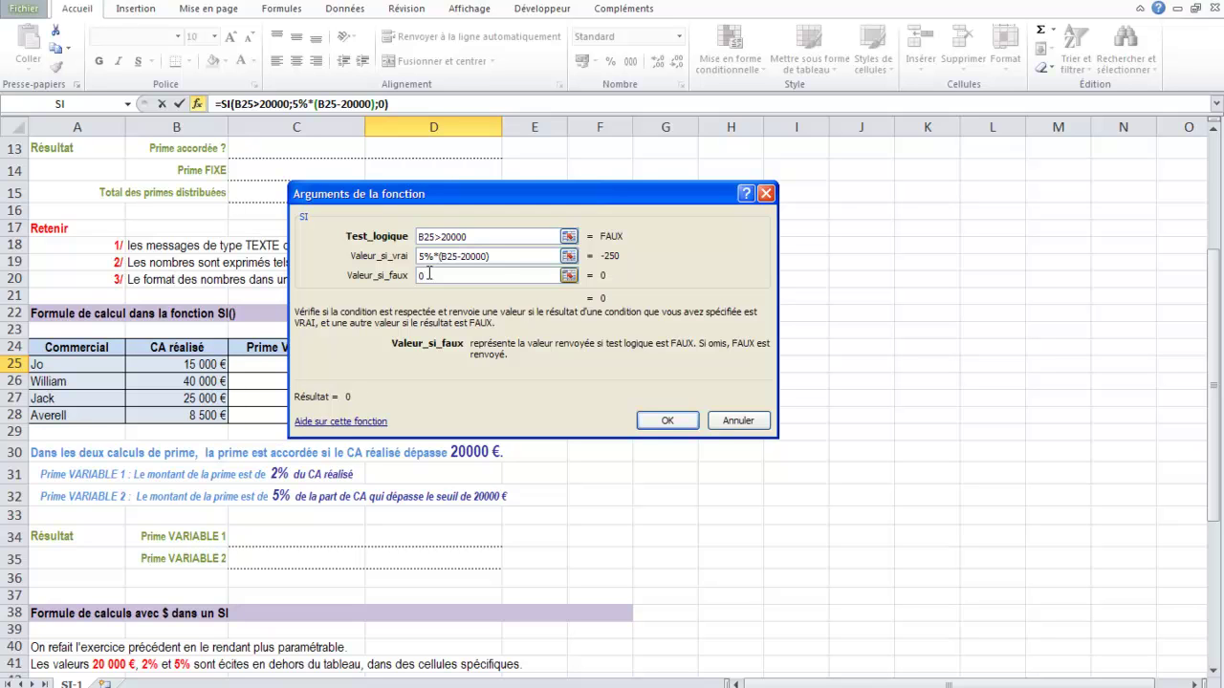
{"action": "left_click", "coordinate": [656, 419]}
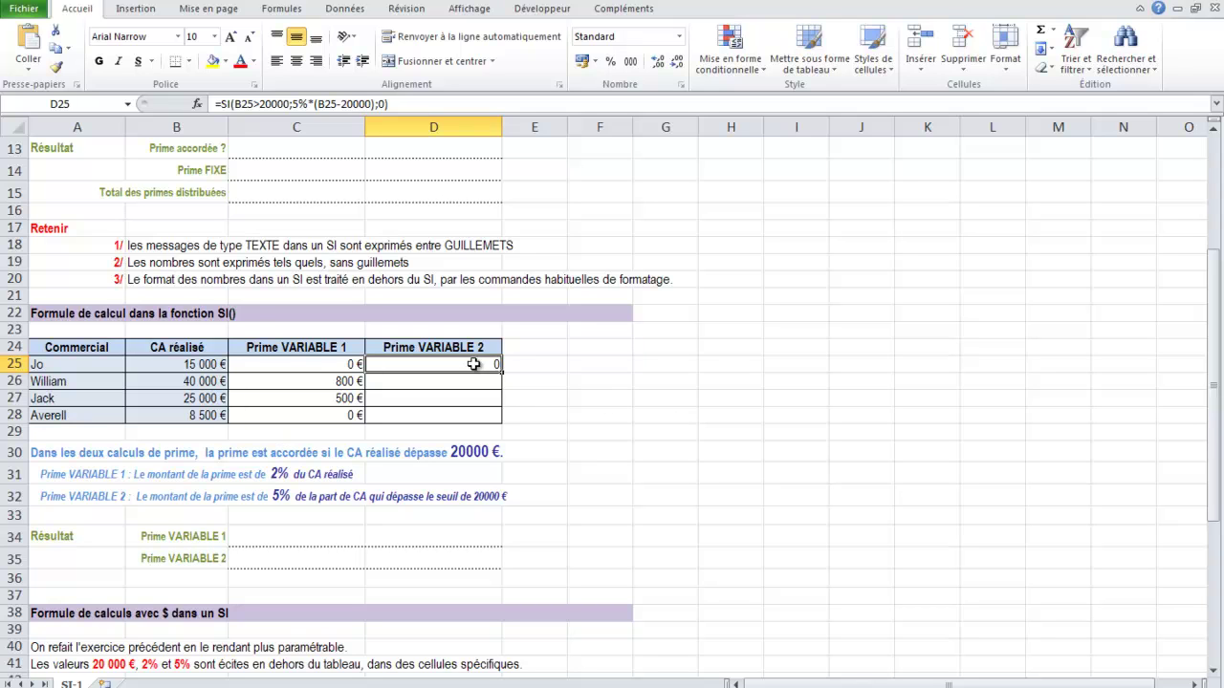
Copy the D25 formula down to D28 and format the Prime VARIABLE 2 amounts as Monétaire with no decimal places
{"action": "left_click_drag", "start_coordinate": [501, 373], "coordinate": [501, 421]}
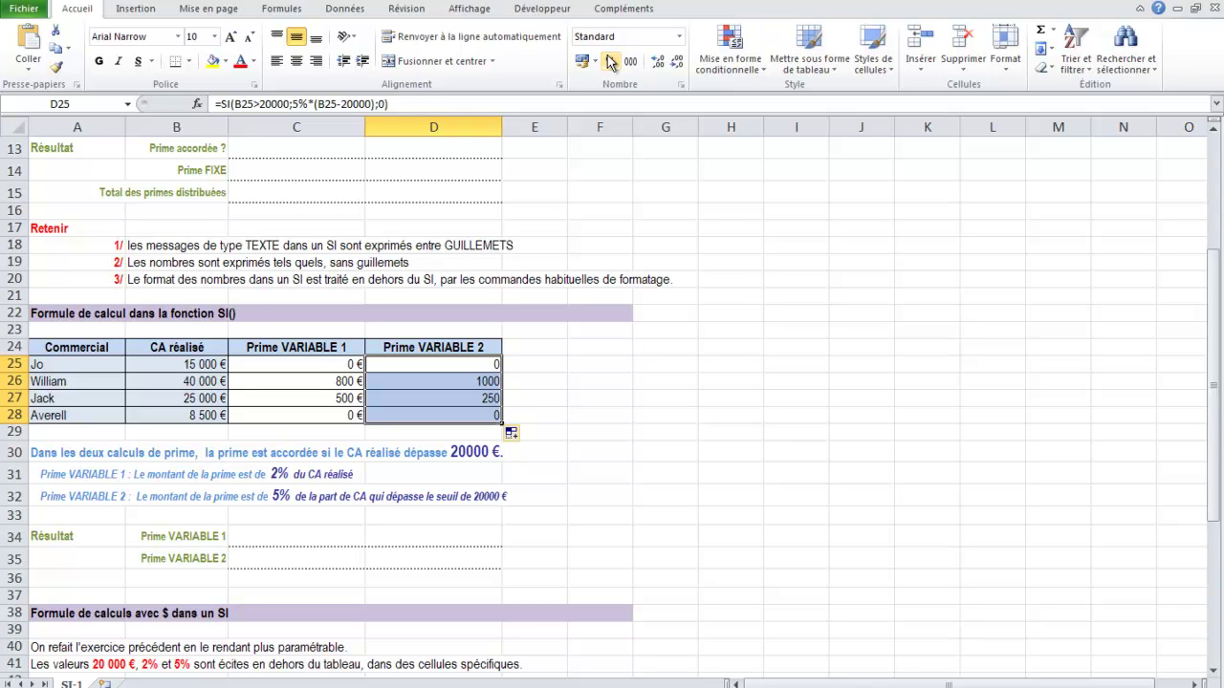
{"action": "left_click", "coordinate": [677, 38]}
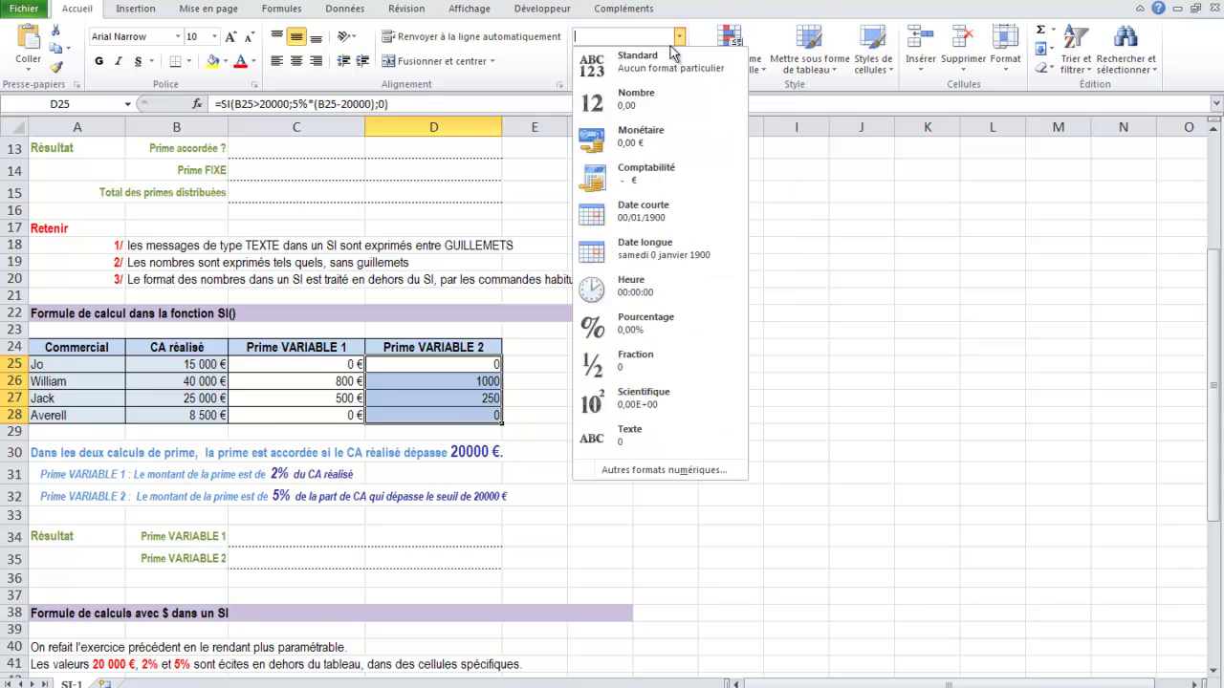
{"action": "left_click", "coordinate": [624, 142]}
{"action": "left_click", "coordinate": [677, 61]}
{"action": "left_click", "coordinate": [677, 61]}
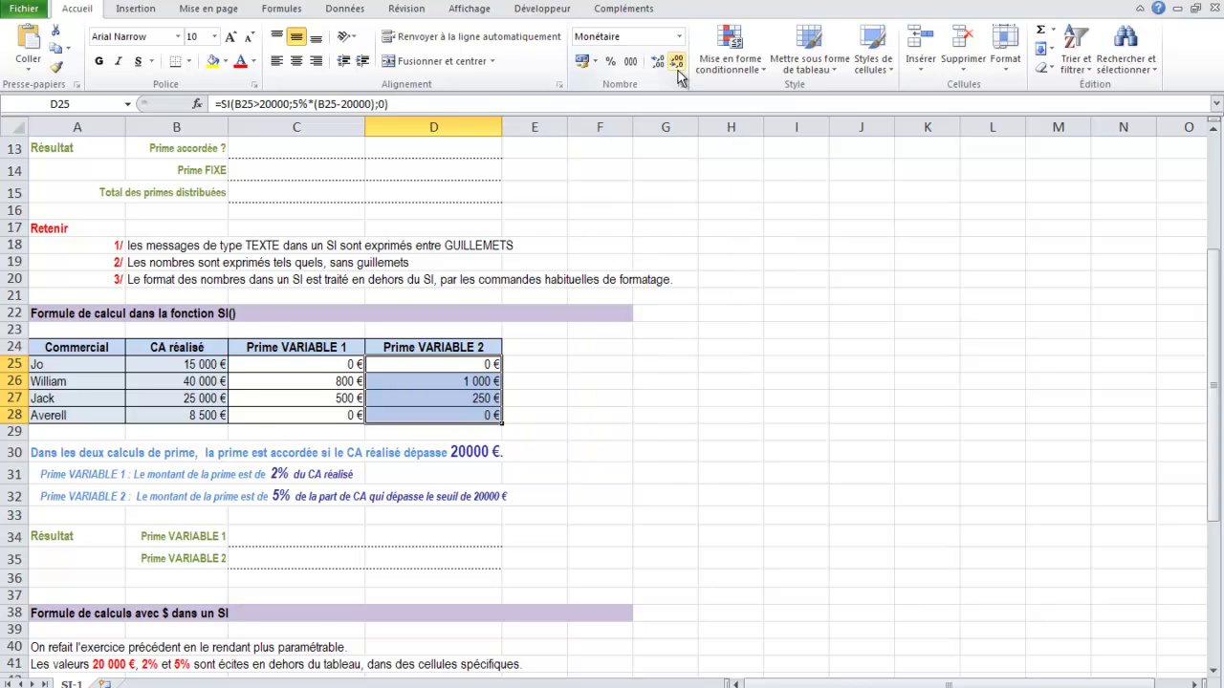
Insert an SI function in C46, in the table for formulas with $, using the logical test B46>20000
{"action": "left_click", "coordinate": [281, 536]}
{"action": "scroll", "coordinate": [268, 516], "scroll_direction": "down", "scroll_amount": 1}
{"action": "scroll", "coordinate": [258, 487], "scroll_direction": "down", "scroll_amount": 4}
{"action": "left_click", "coordinate": [254, 475]}
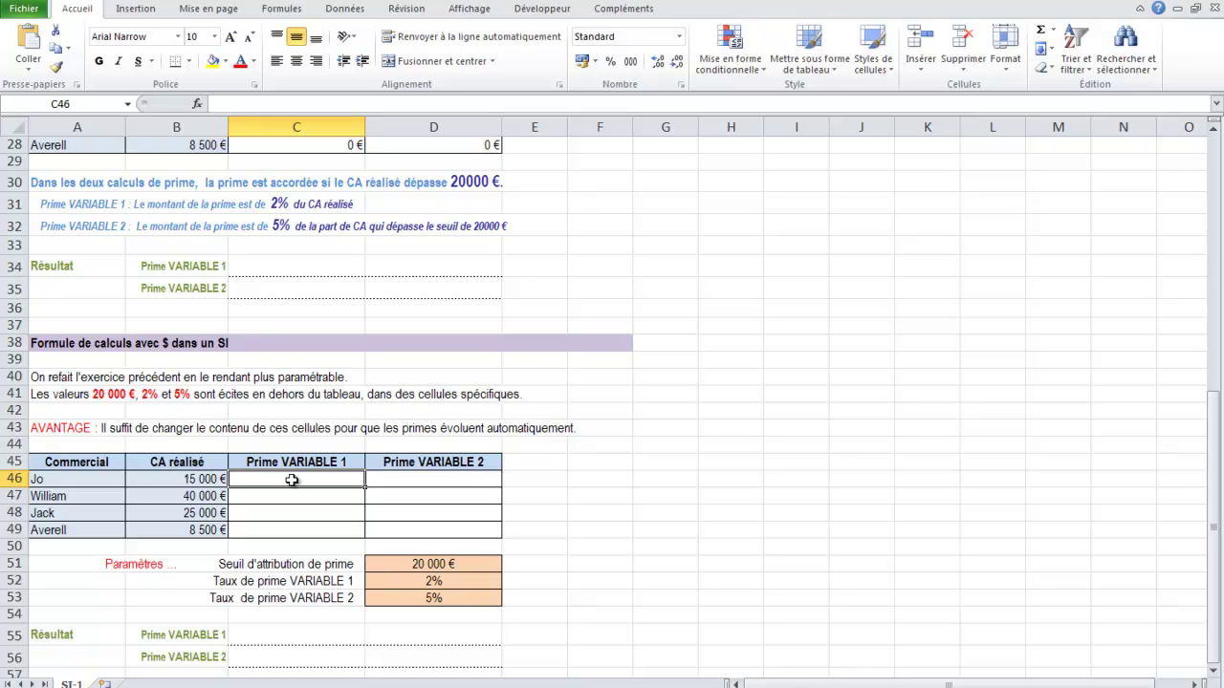
{"action": "left_click", "coordinate": [198, 103]}
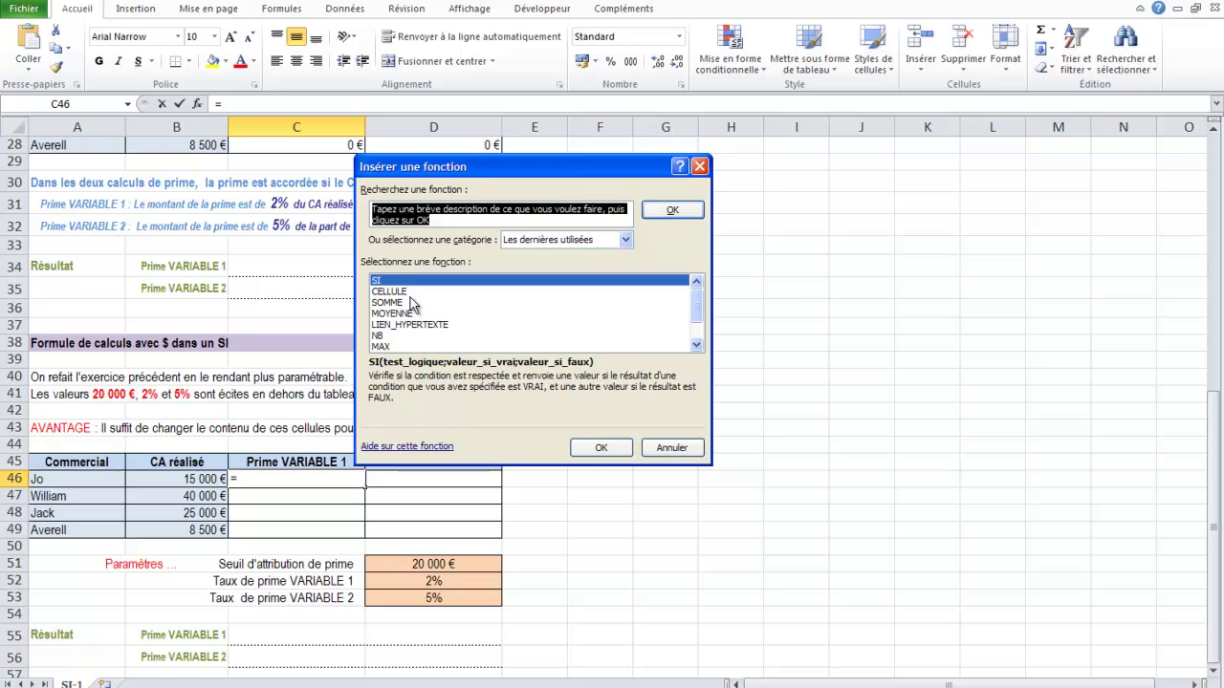
{"action": "left_click", "coordinate": [601, 447]}
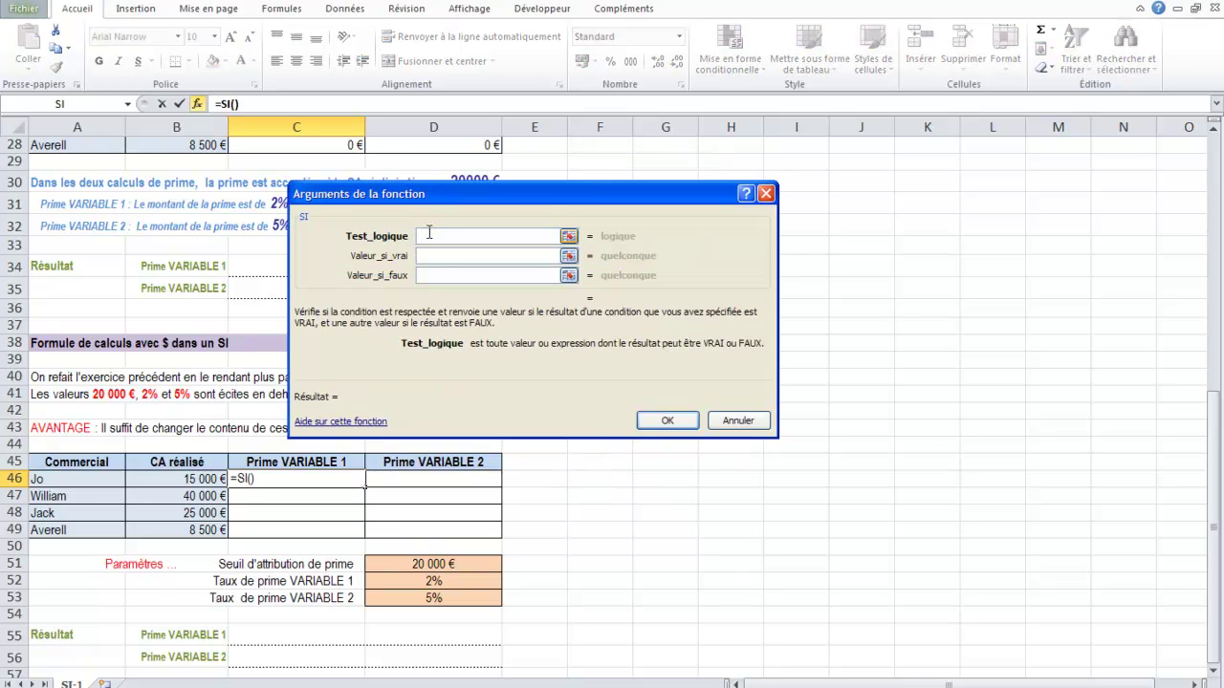
{"action": "left_click", "coordinate": [202, 483]}
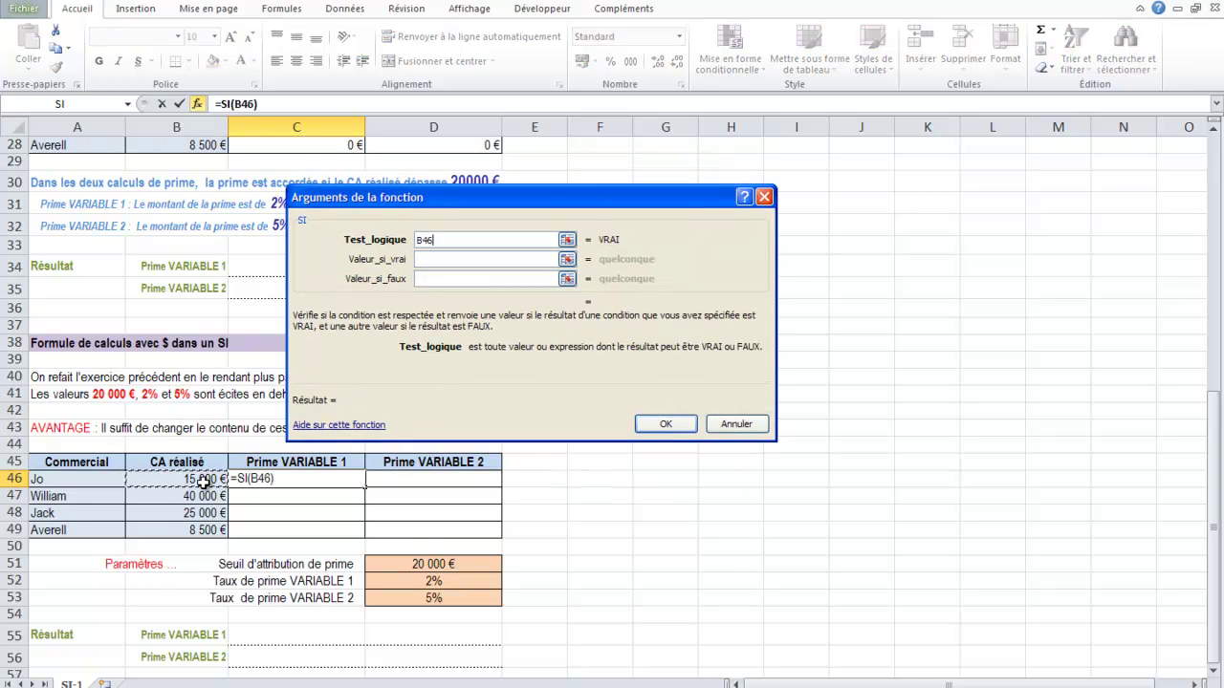
{"action": "type", "text": ">20000"}
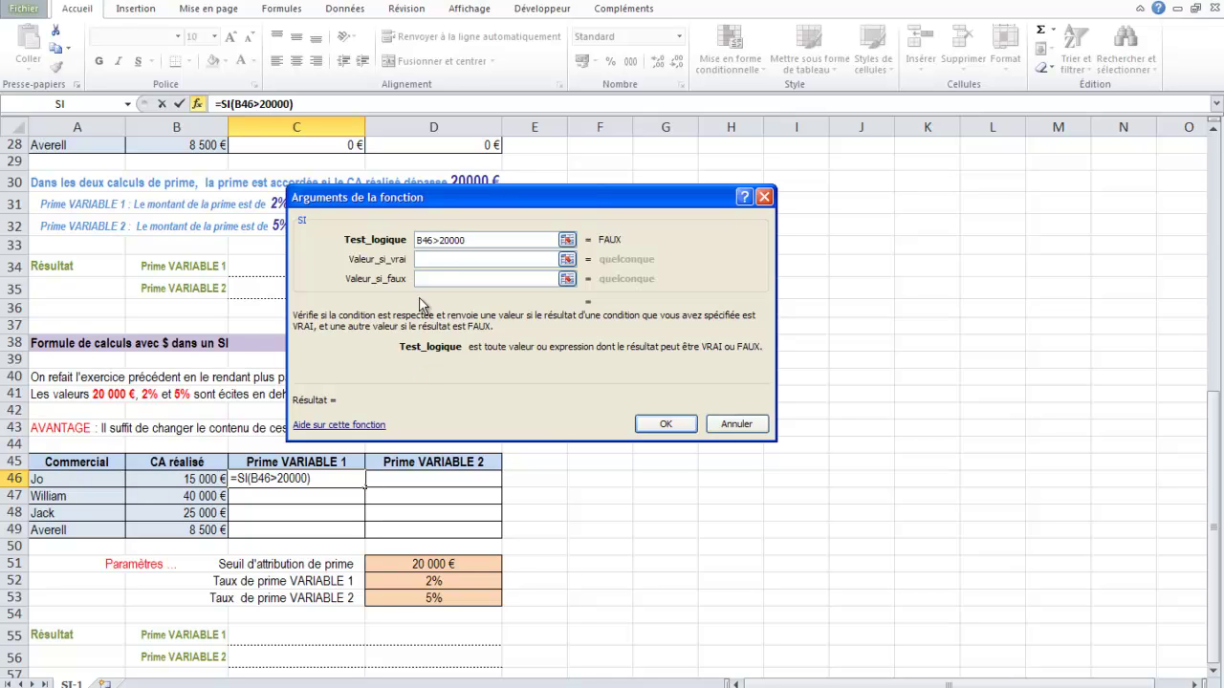
Complete the SI function in C46 with D$52*B46 as the value if true and 0 as the value if false
{"action": "left_click", "coordinate": [425, 259]}
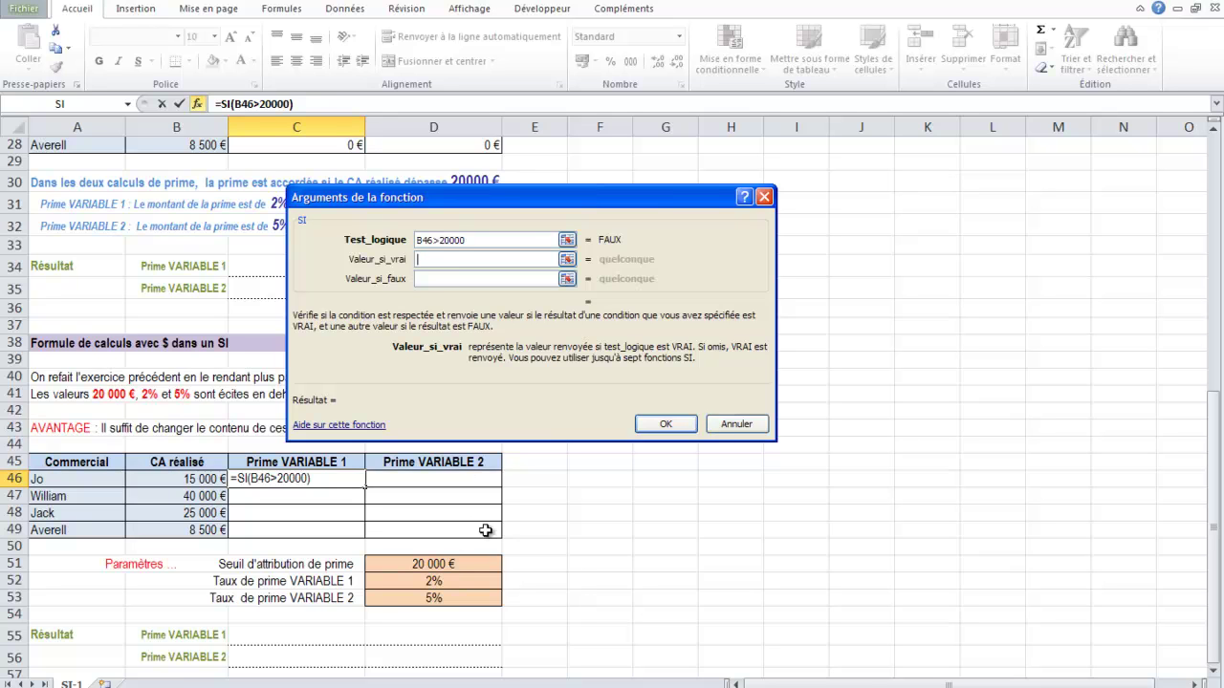
{"action": "left_click", "coordinate": [435, 581]}
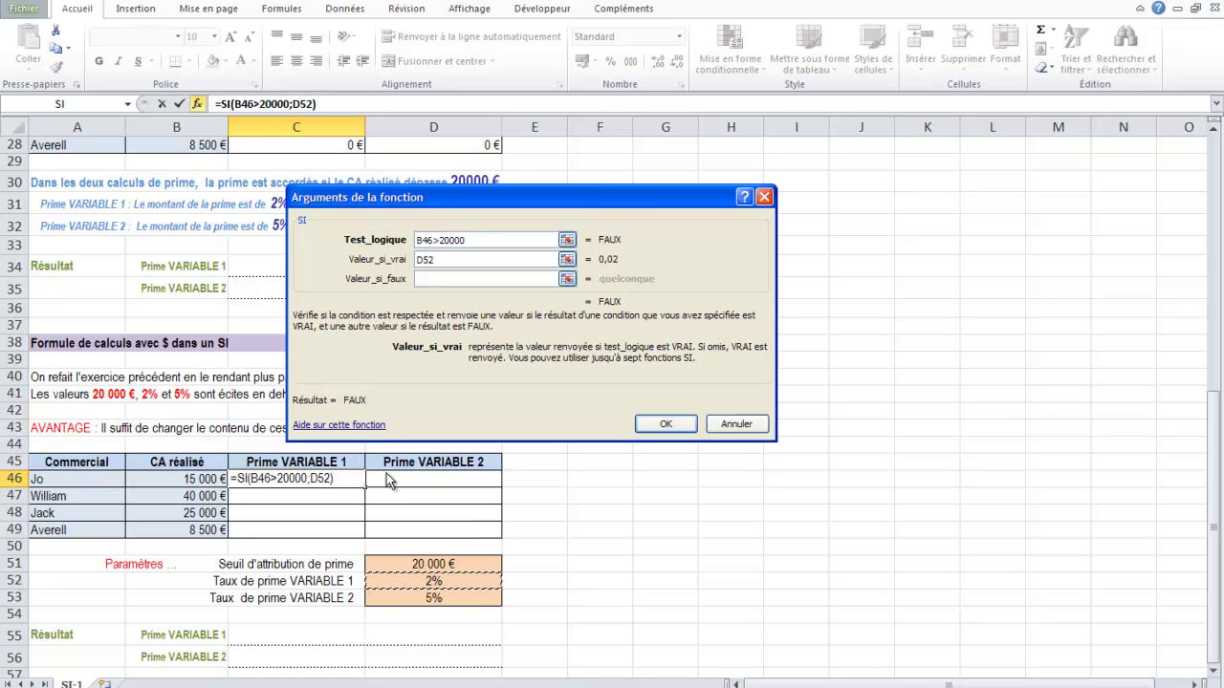
{"action": "left_click", "coordinate": [422, 259]}
{"action": "type", "text": "$"}
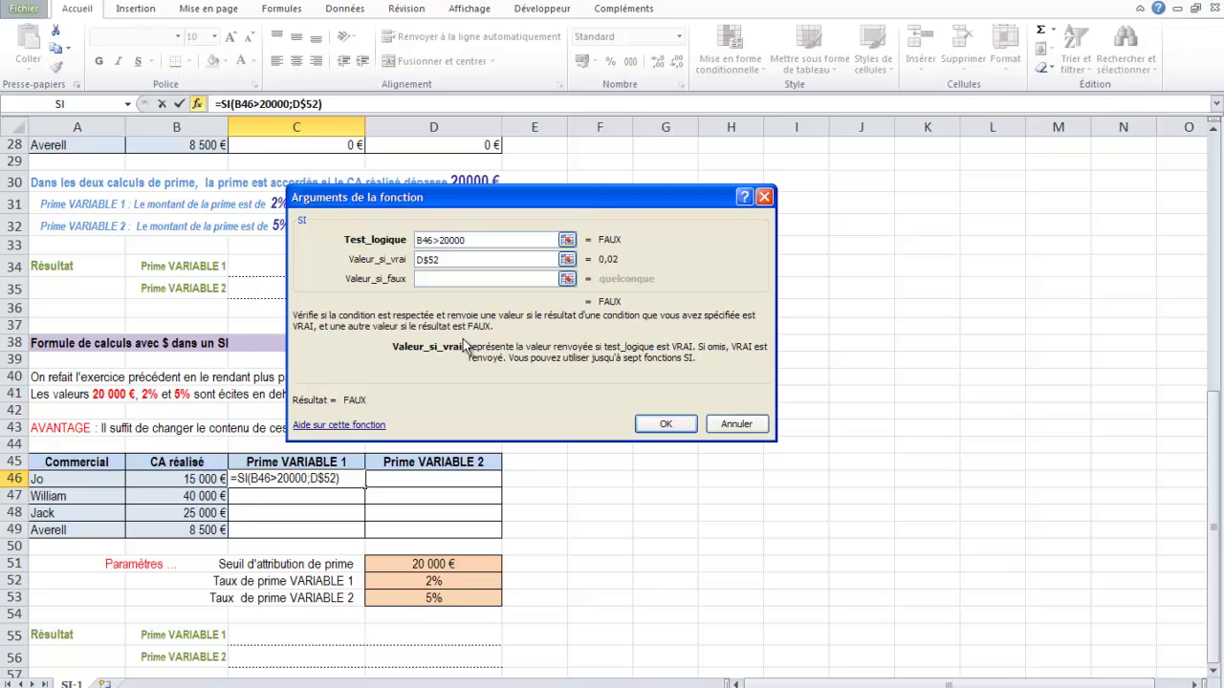
{"action": "double_click", "coordinate": [448, 259]}
{"action": "left_click", "coordinate": [484, 258]}
{"action": "type", "text": "*"}
{"action": "left_click", "coordinate": [187, 478]}
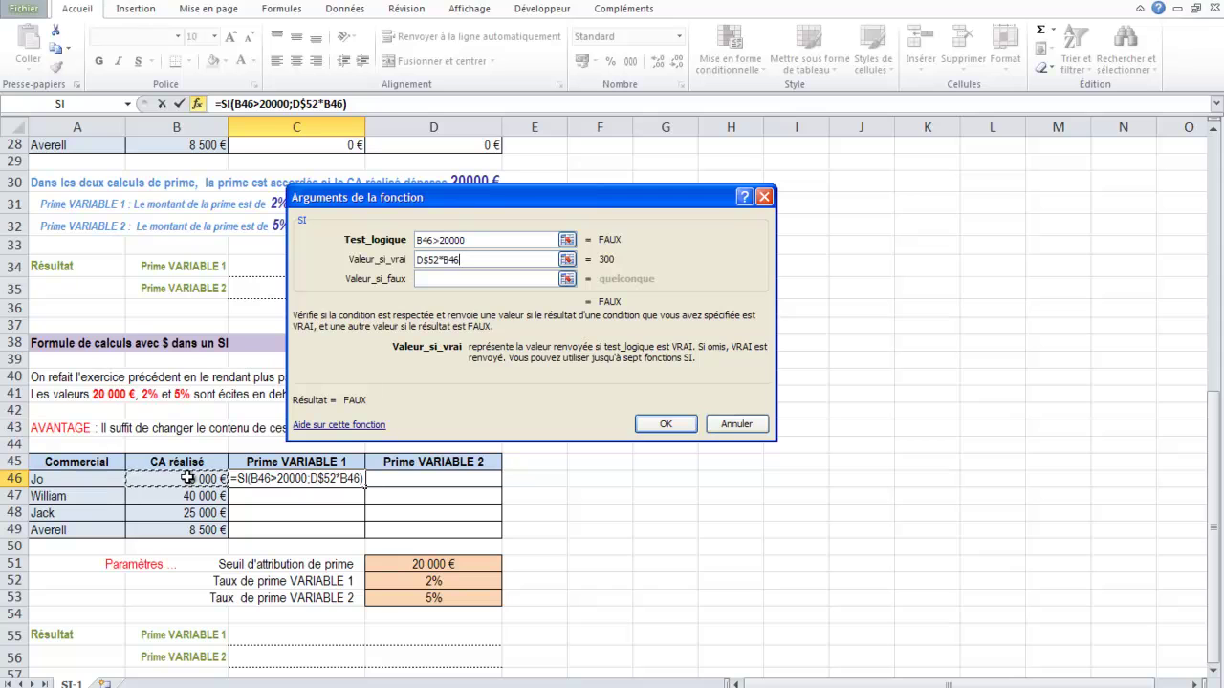
{"action": "left_click", "coordinate": [427, 277]}
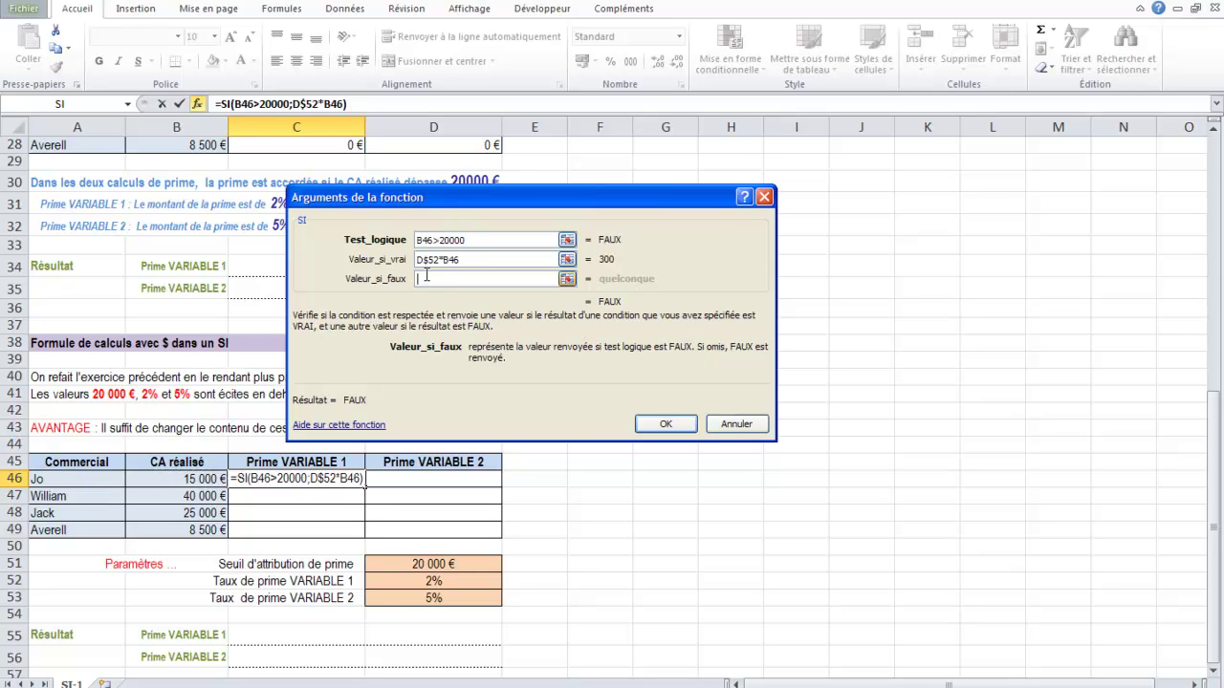
{"action": "type", "text": "0"}
{"action": "key", "text": "Return"}
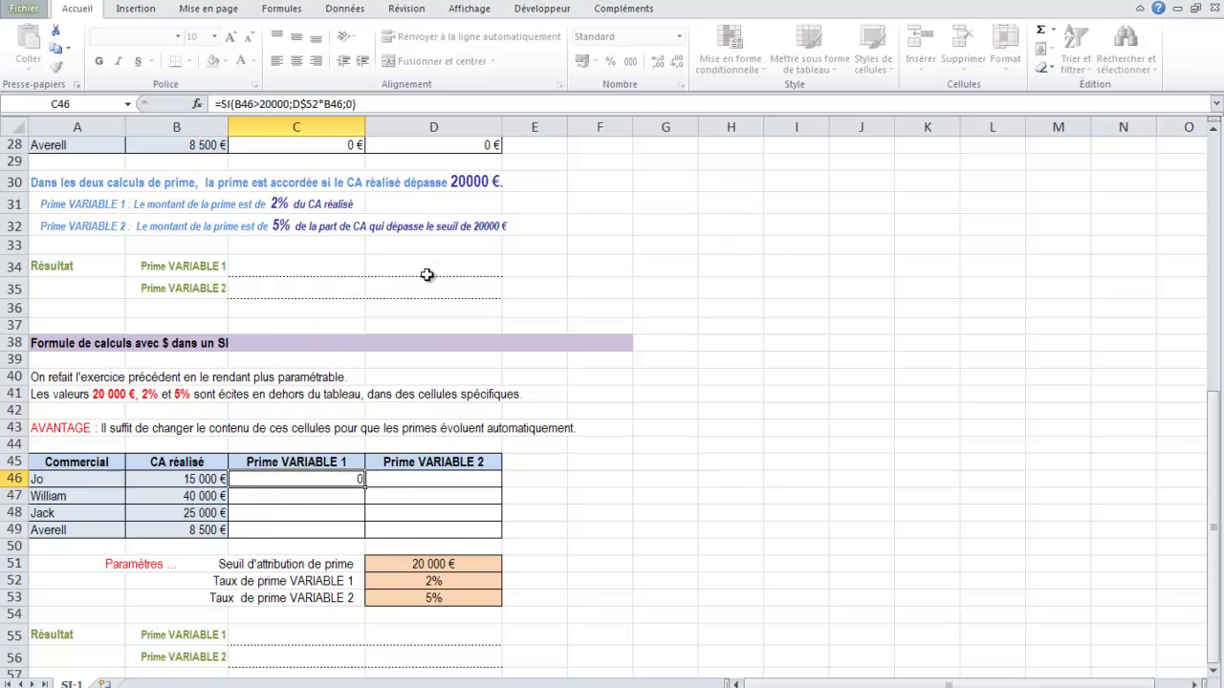
Copy the C46 formula down to C49 and format the amounts as Monétaire with no decimal places
{"action": "left_click_drag", "start_coordinate": [364, 487], "coordinate": [361, 541]}
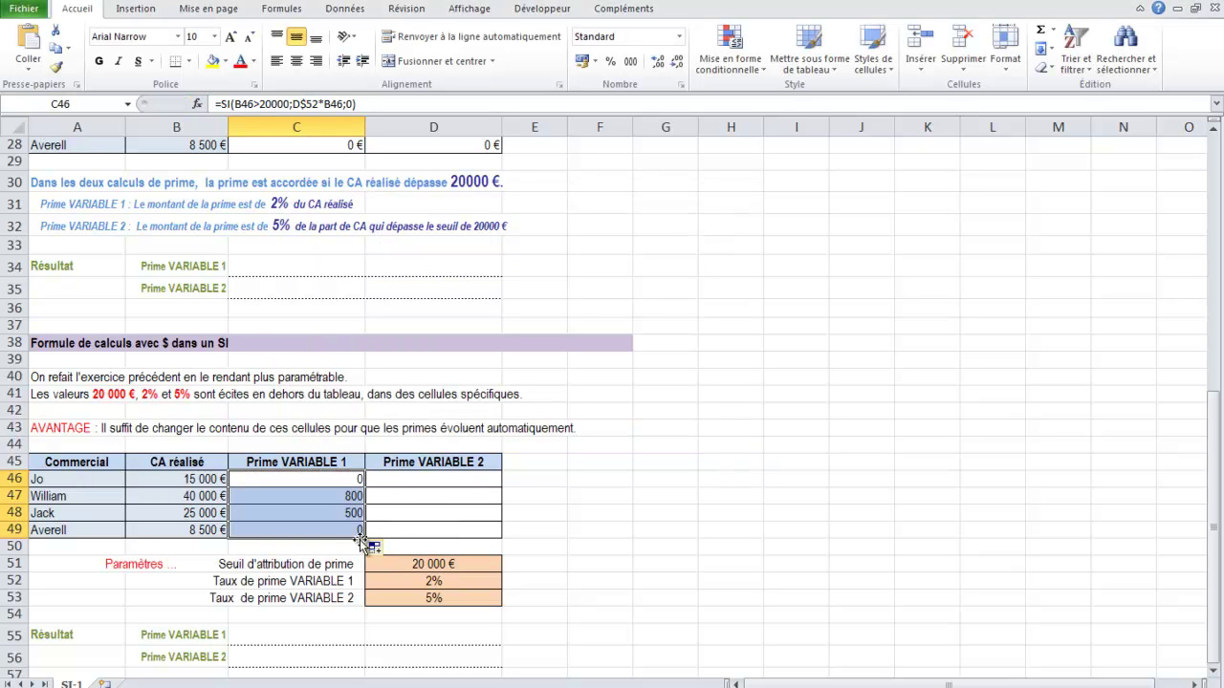
{"action": "left_click", "coordinate": [679, 38]}
{"action": "left_click", "coordinate": [638, 136]}
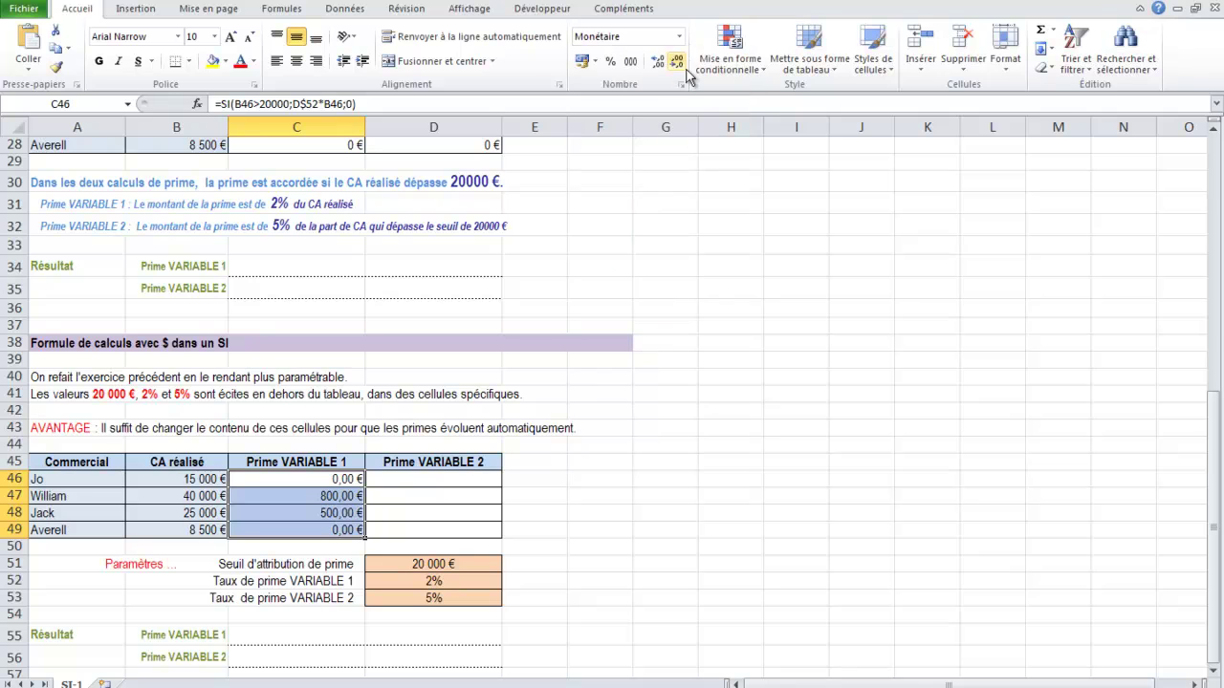
{"action": "double_click", "coordinate": [678, 63]}
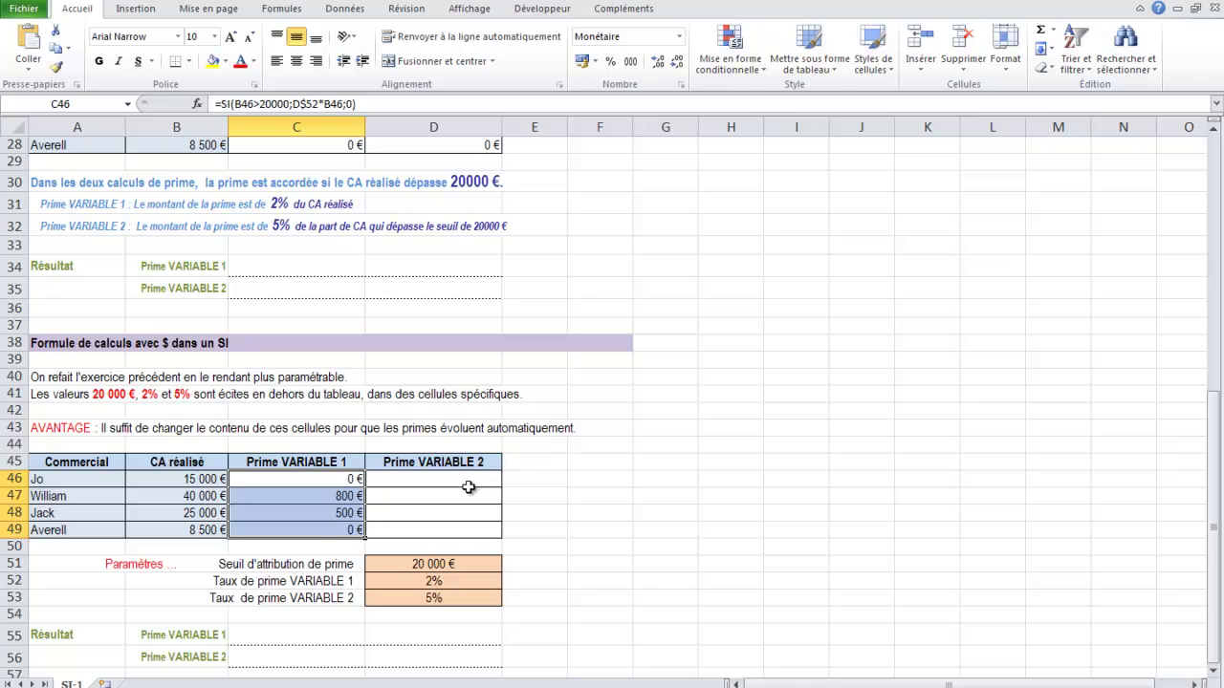
Test the Prime VARIABLE 1 formulas by setting the rate in D52 to 20%, and restore it to 2%
{"action": "left_click", "coordinate": [425, 583]}
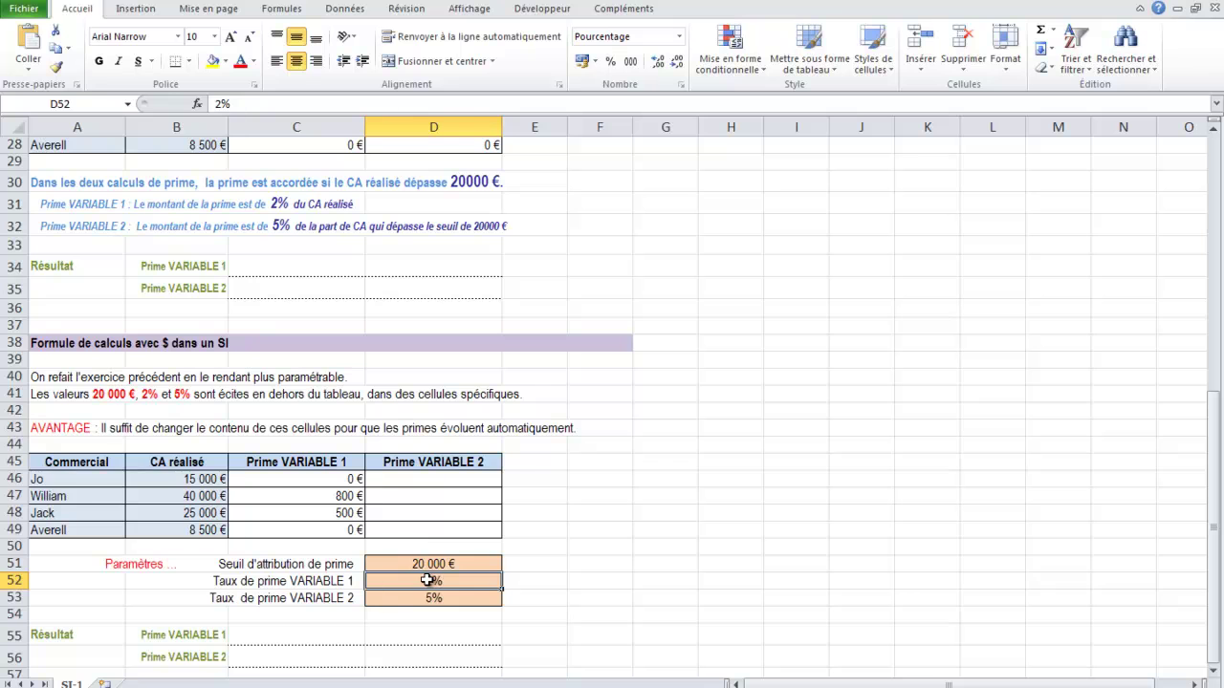
{"action": "type", "text": "20"}
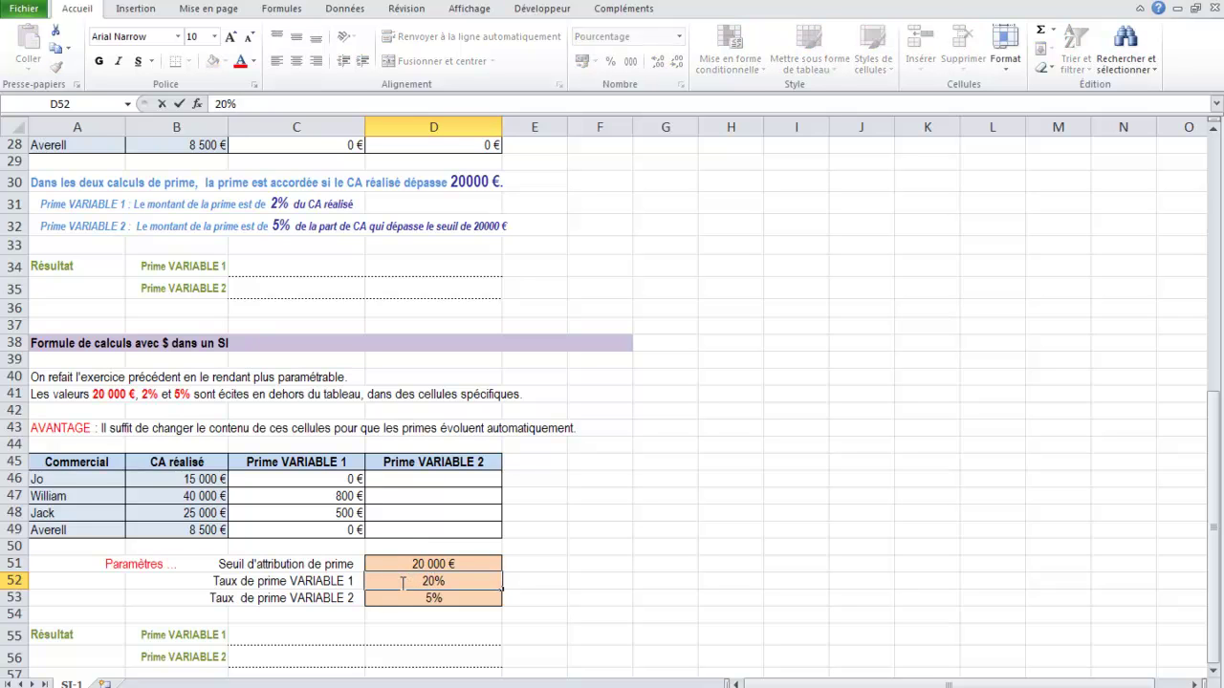
{"action": "key", "text": "Return"}
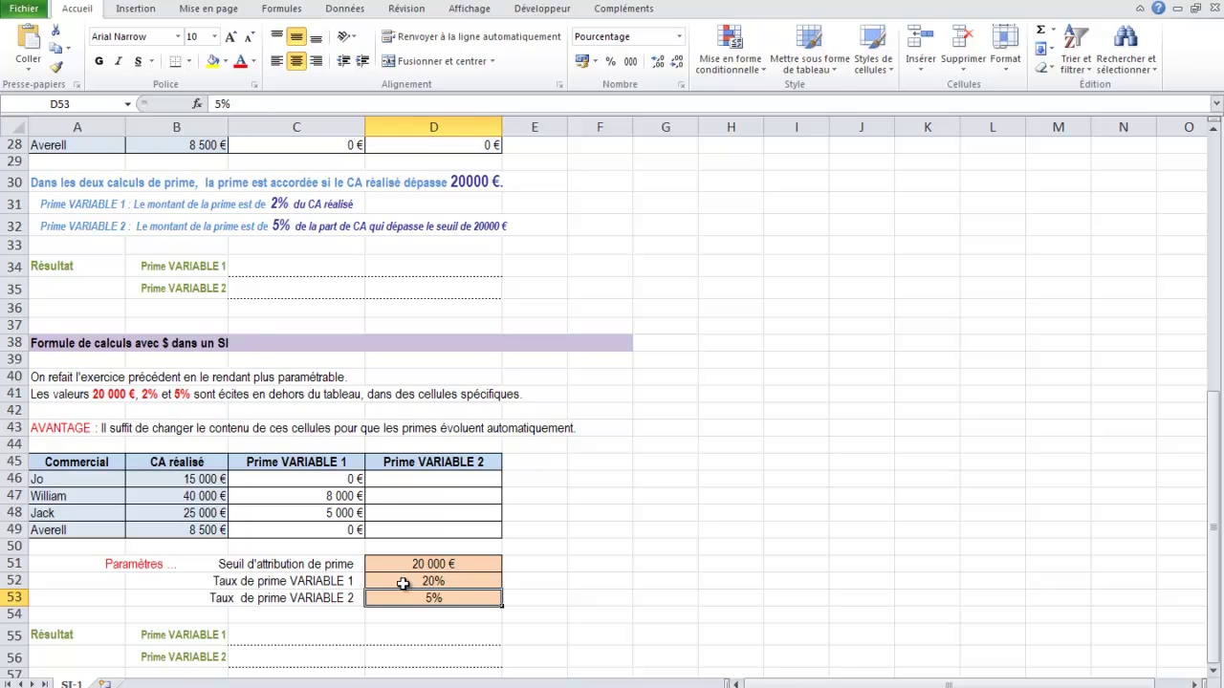
{"action": "left_click", "coordinate": [412, 582]}
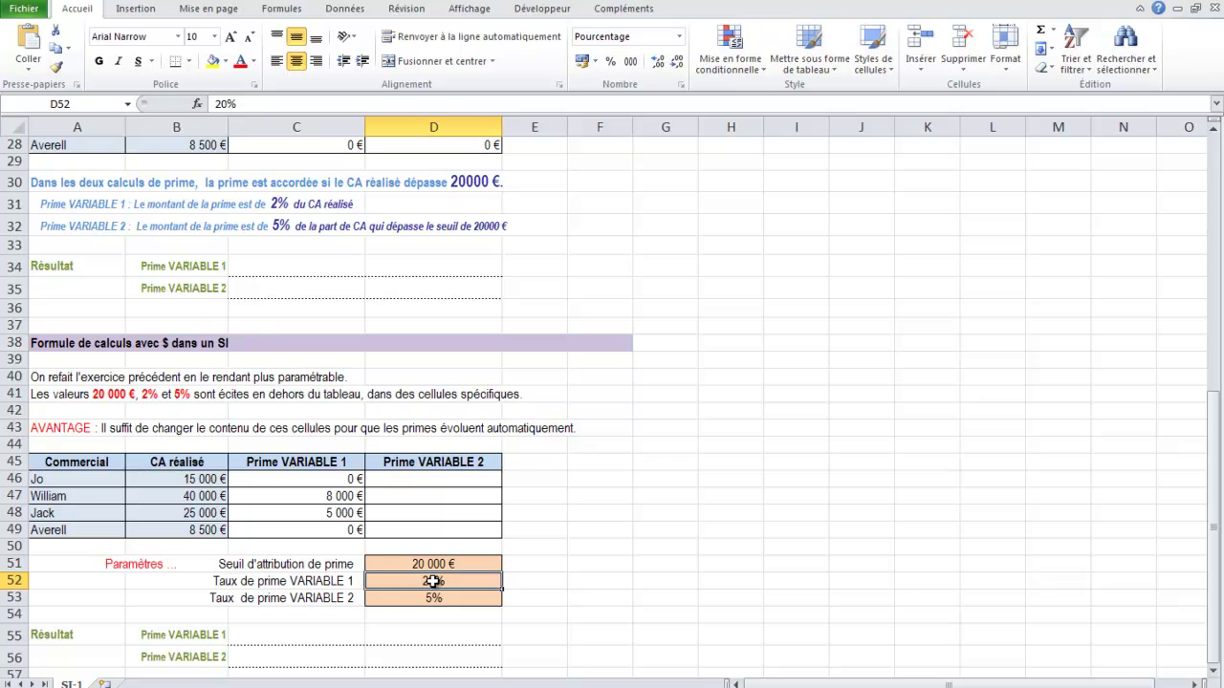
{"action": "type", "text": "2"}
{"action": "key", "text": "Return"}
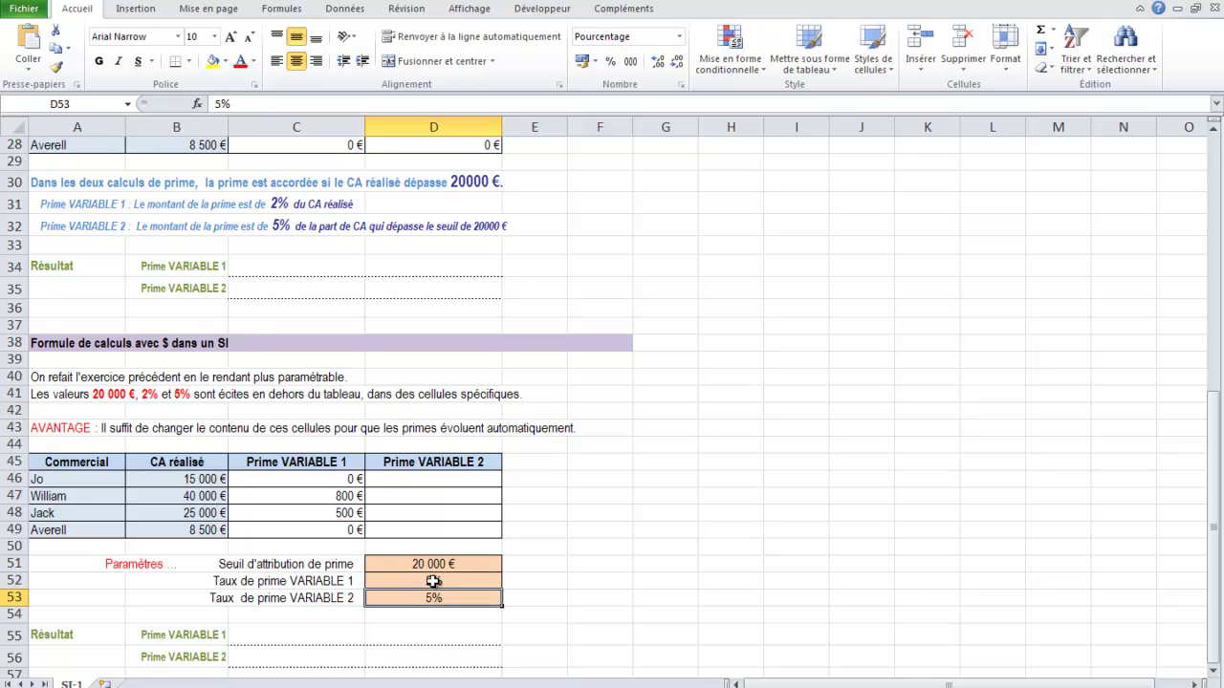
Insert an SI function in D46, under Prime VARIABLE 2, with B46>20000 as the logical test
{"action": "left_click", "coordinate": [415, 479]}
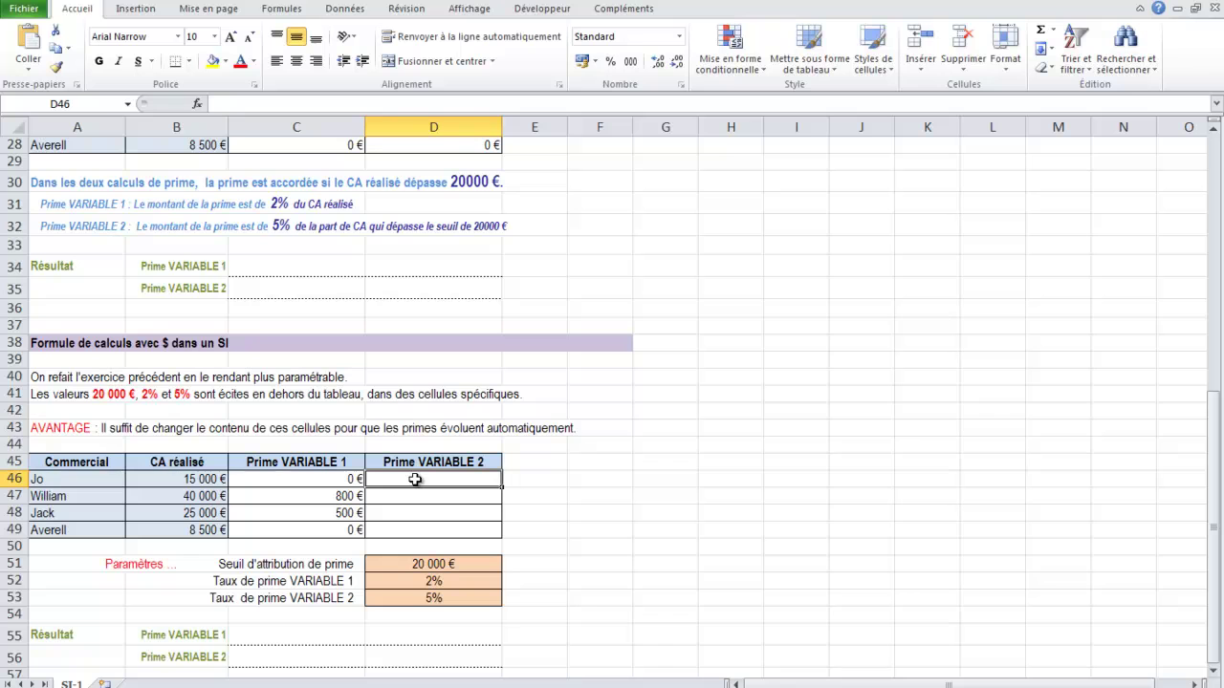
{"action": "left_click", "coordinate": [197, 103]}
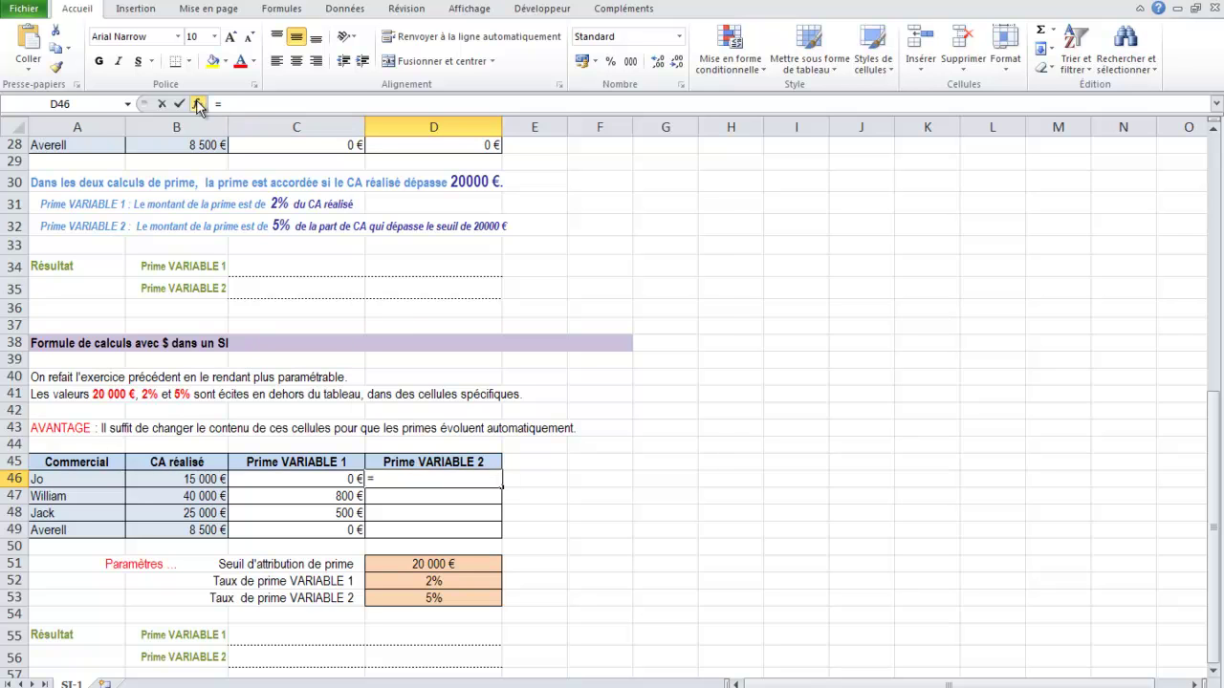
{"action": "left_click", "coordinate": [598, 450]}
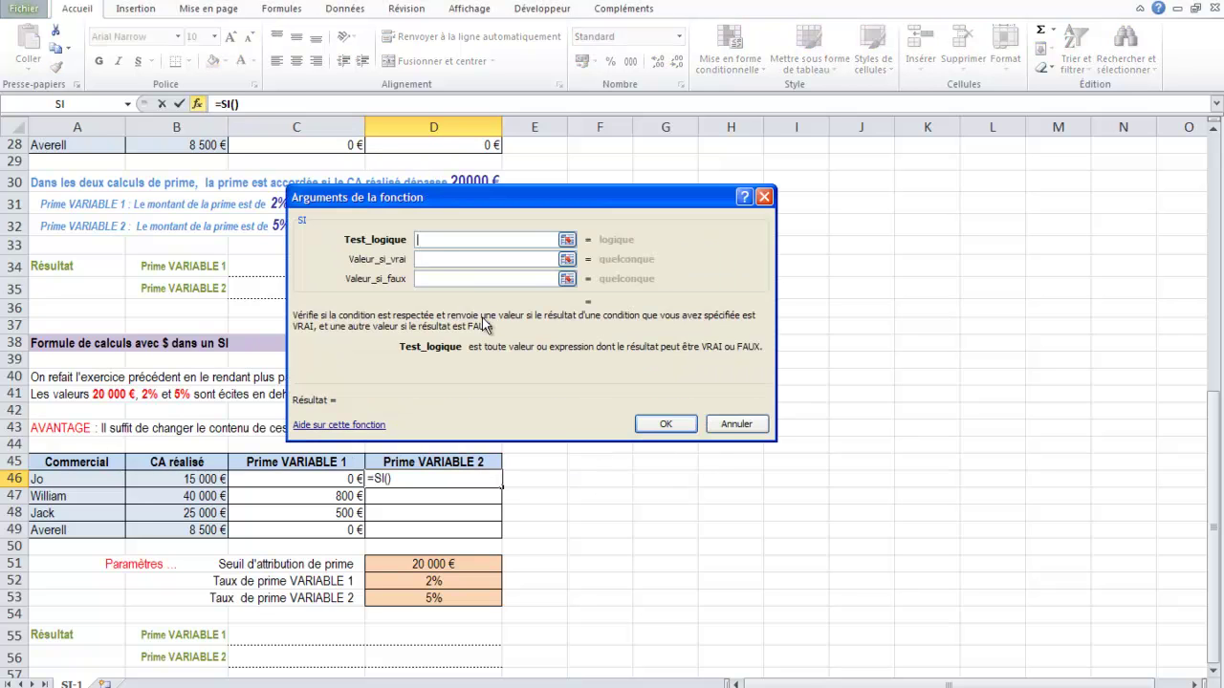
{"action": "left_click", "coordinate": [197, 478]}
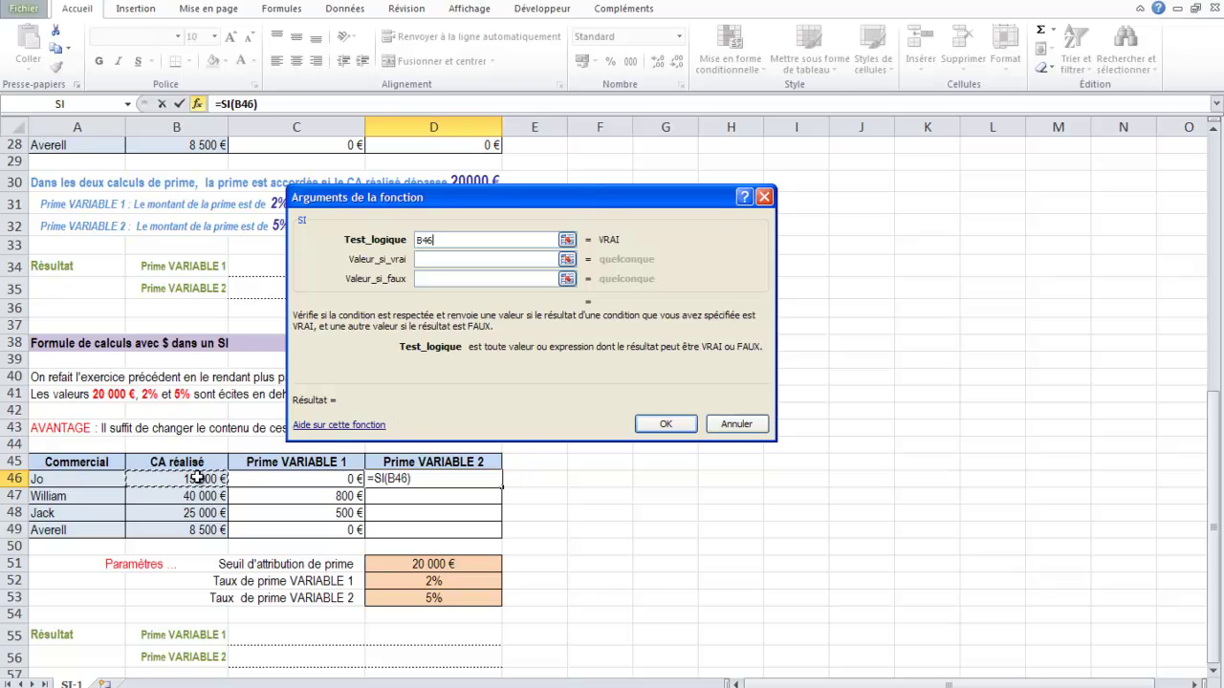
{"action": "type", "text": ">20000"}
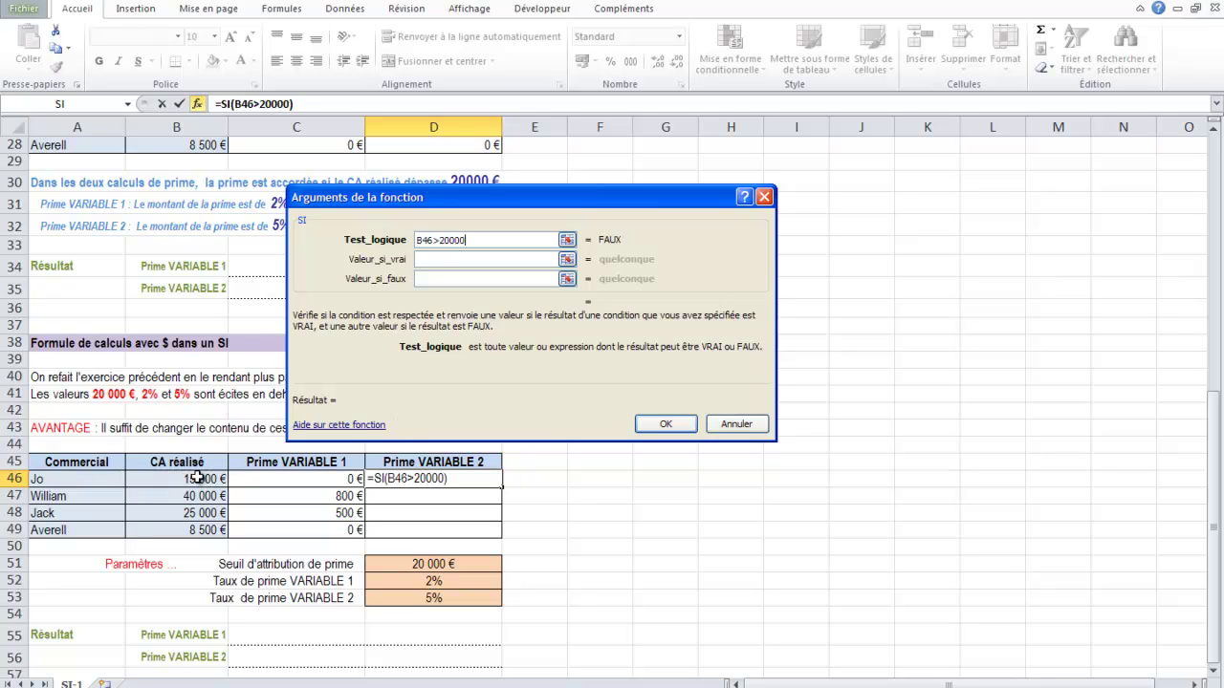
Enter D$53*(B46-D$51) as the value if true in the SI function for D46
{"action": "left_click", "coordinate": [426, 259]}
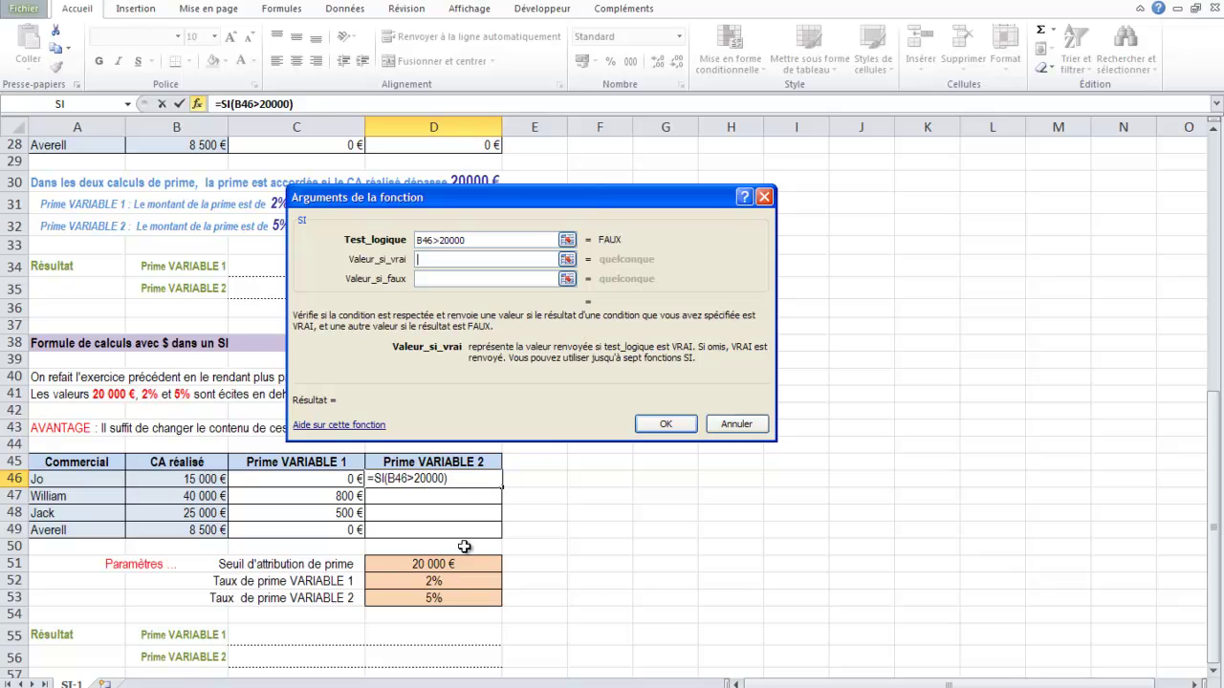
{"action": "left_click", "coordinate": [436, 596]}
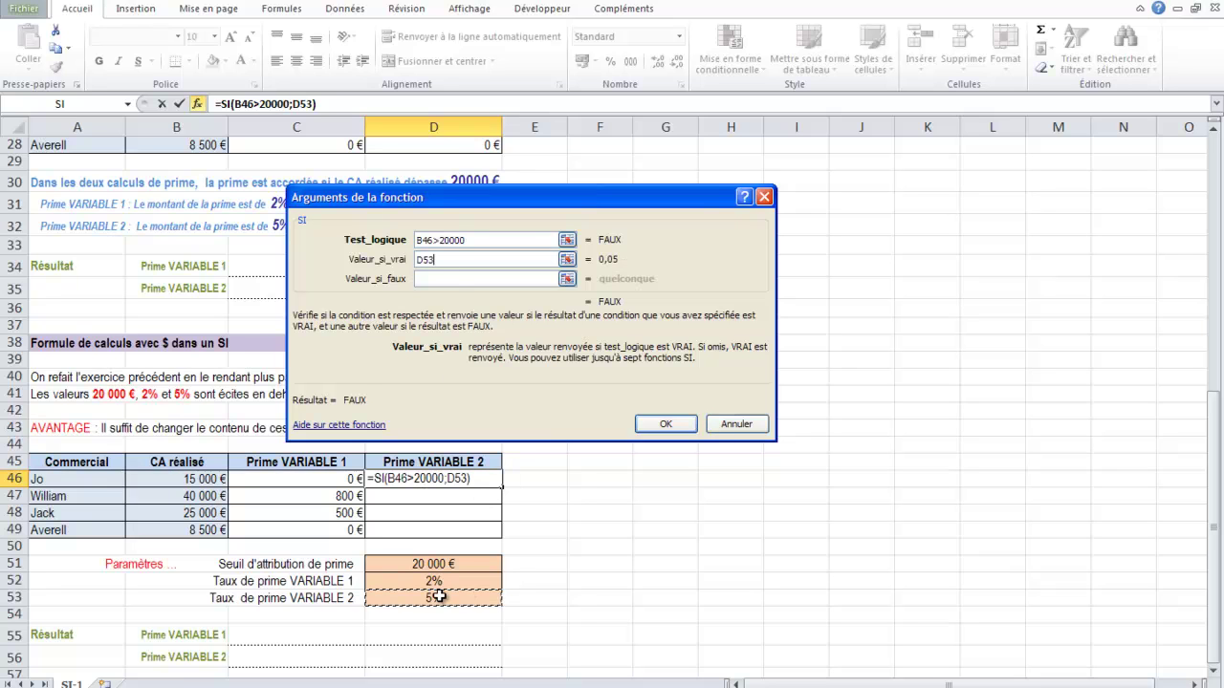
{"action": "left_click", "coordinate": [425, 259]}
{"action": "type", "text": "$53"}
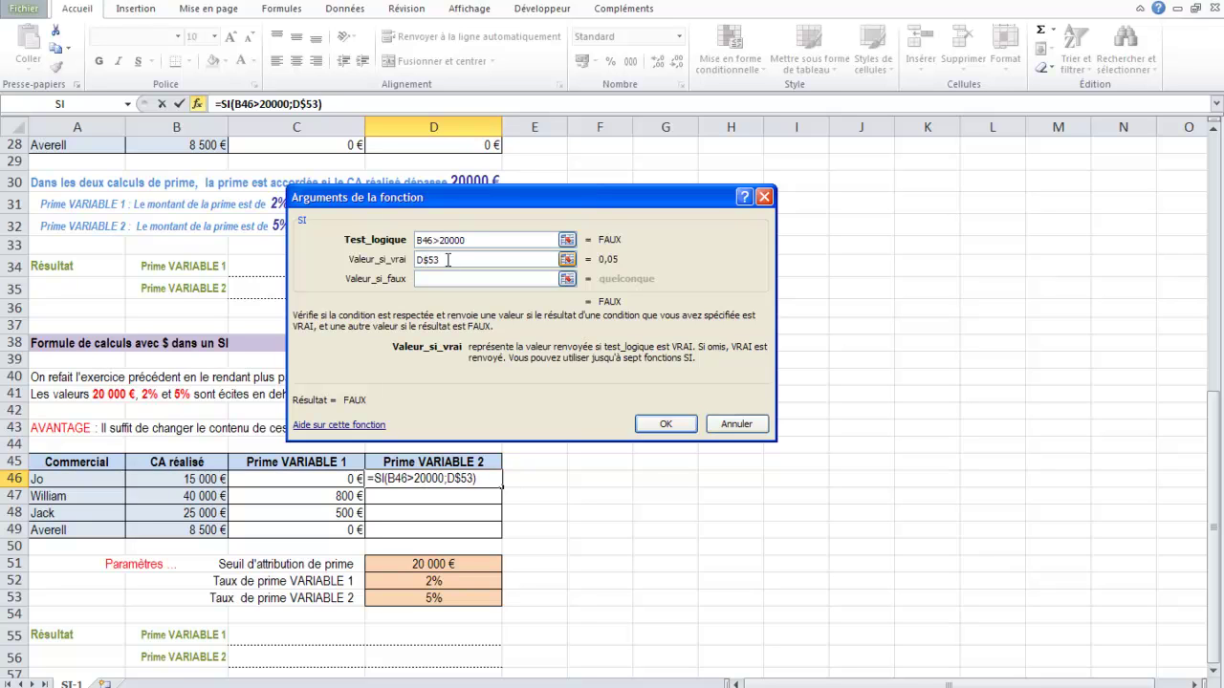
{"action": "type", "text": "*()"}
{"action": "left_click", "coordinate": [179, 482]}
{"action": "type", "text": "-"}
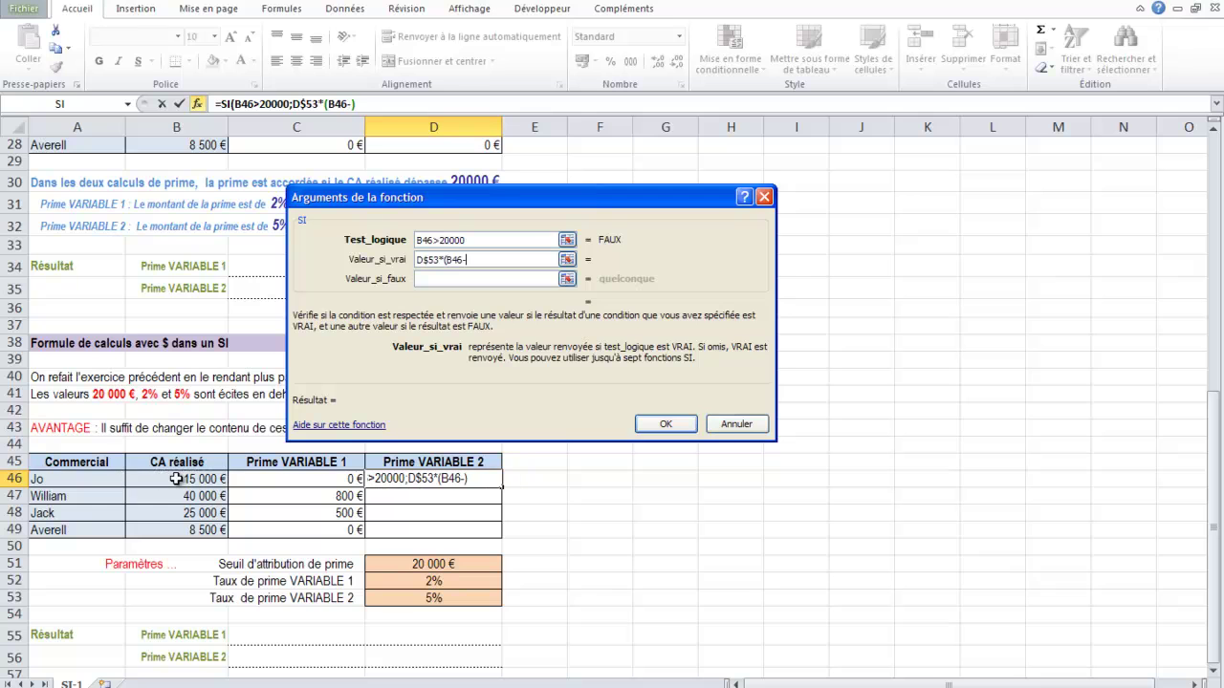
{"action": "left_click", "coordinate": [409, 564]}
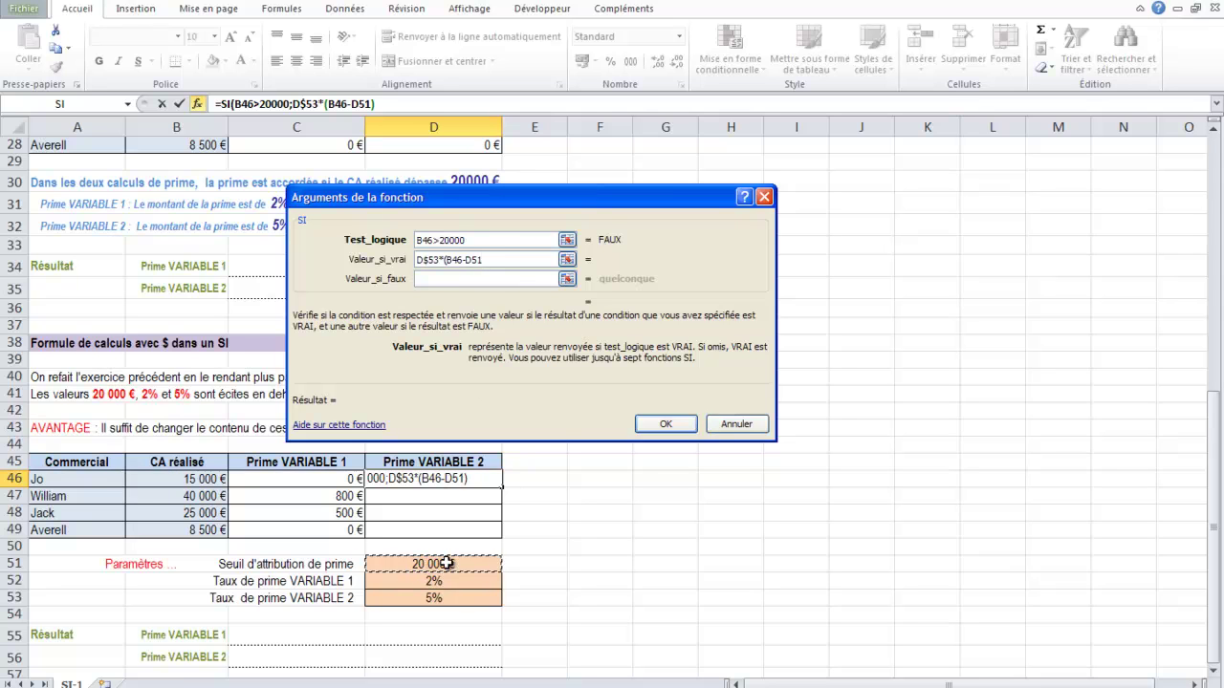
{"action": "left_click", "coordinate": [475, 260]}
{"action": "type", "text": "$51"}
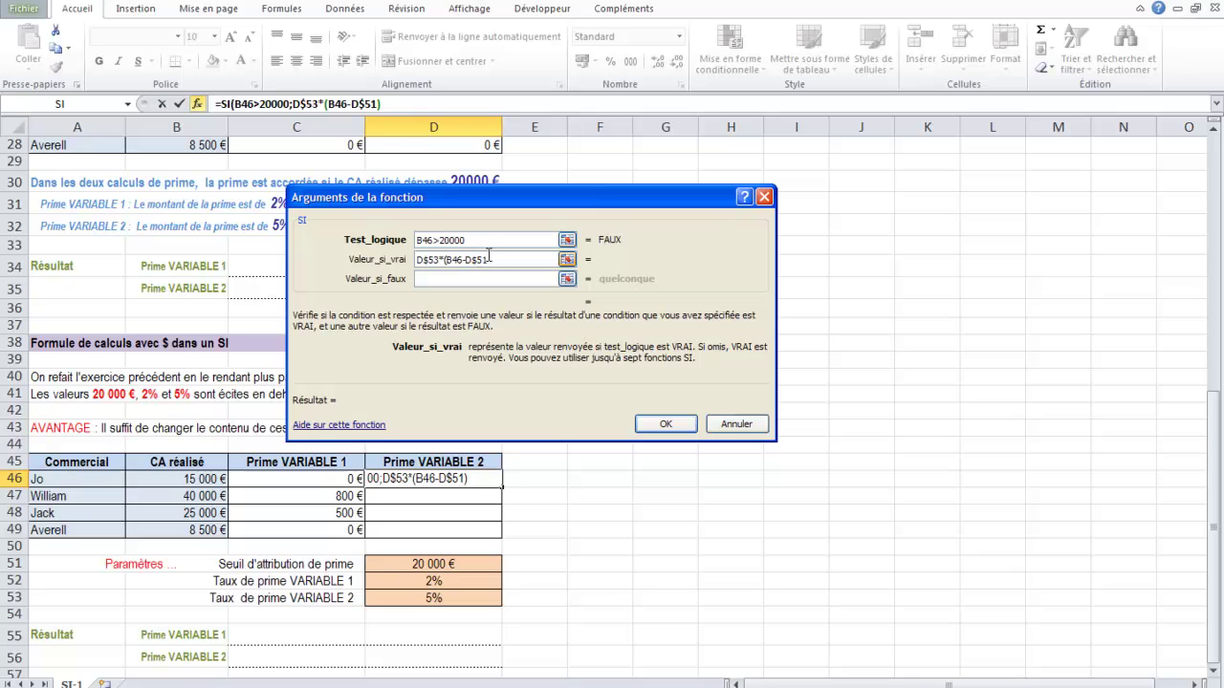
{"action": "type", "text": ")"}
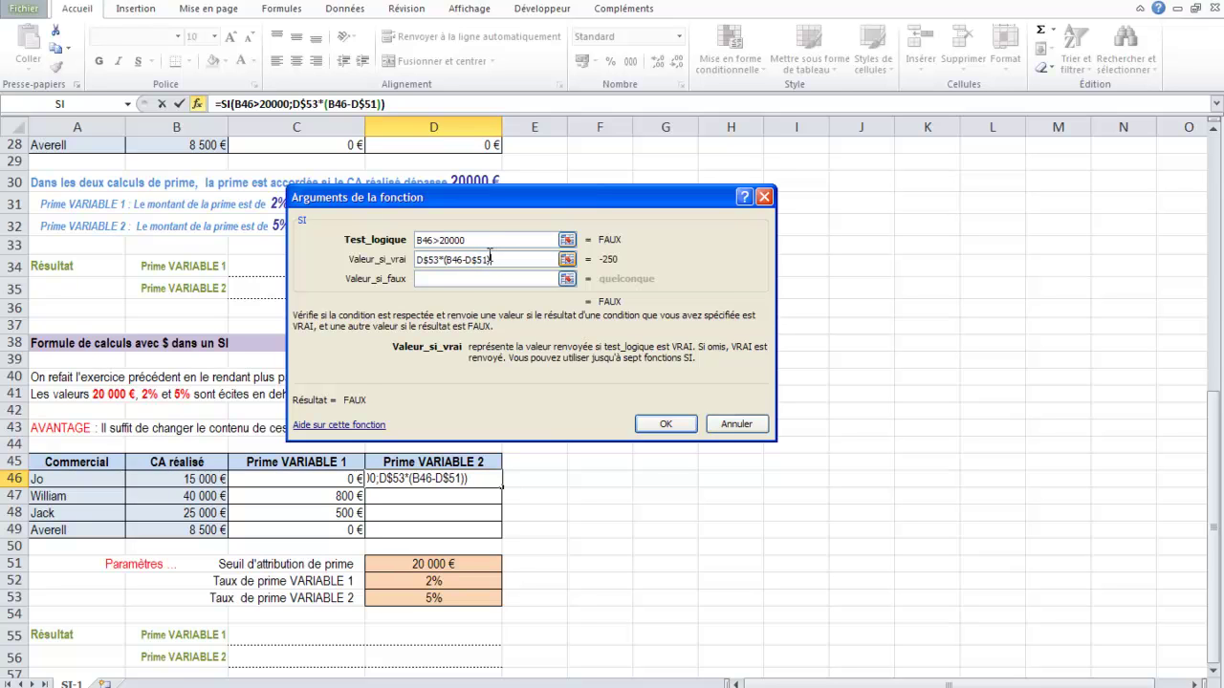
Set the value if false to 0 and validate the SI function in D46
{"action": "left_click", "coordinate": [470, 279]}
{"action": "type", "text": "0"}
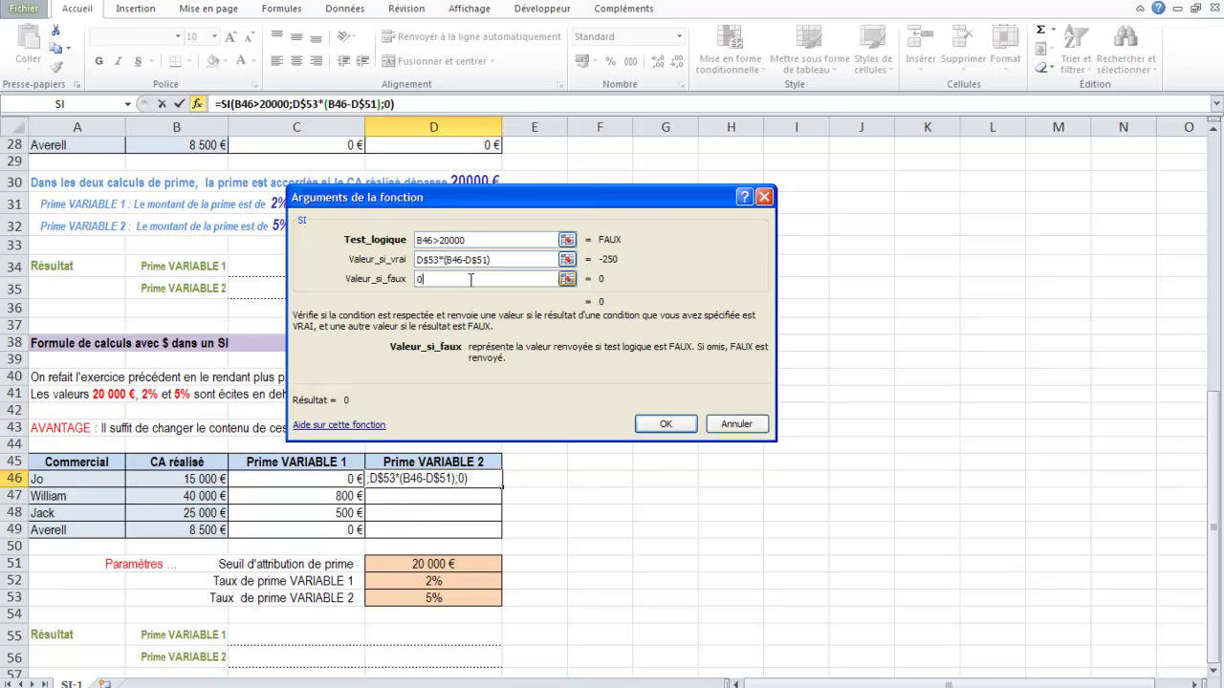
{"action": "left_click", "coordinate": [665, 425]}
Copy the D46 formula down to D49 and format the amounts as Monétaire with no decimal places
{"action": "left_click_drag", "start_coordinate": [500, 487], "coordinate": [501, 537]}
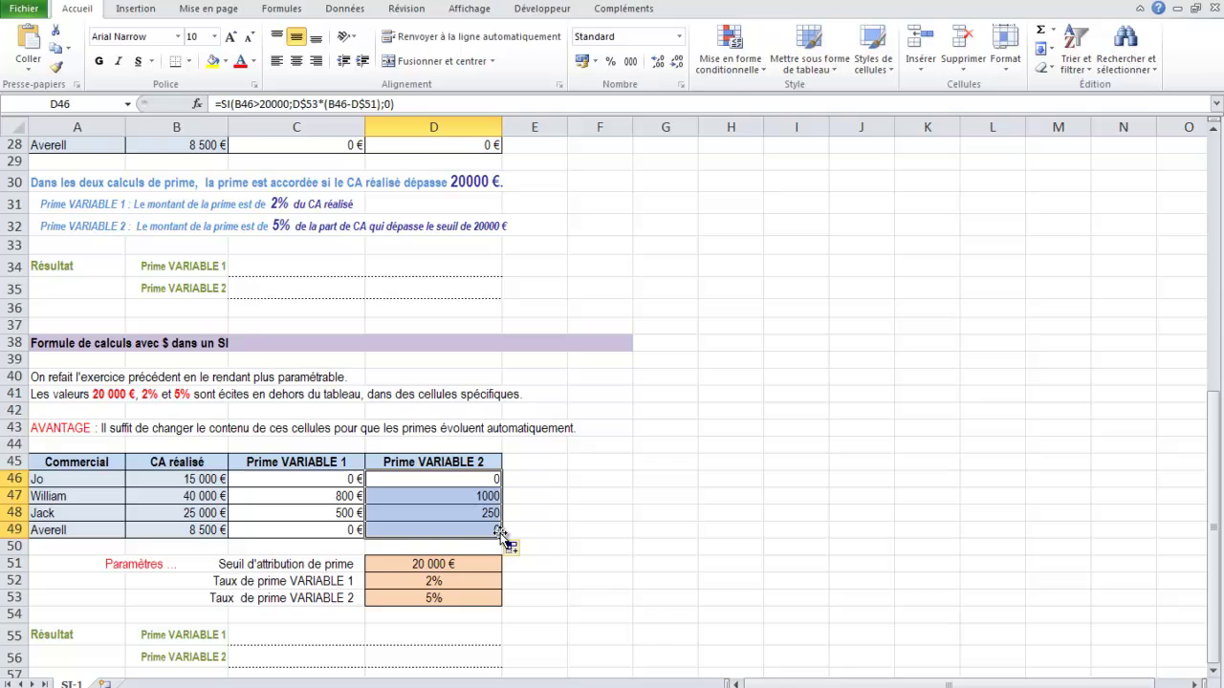
{"action": "left_click", "coordinate": [679, 36]}
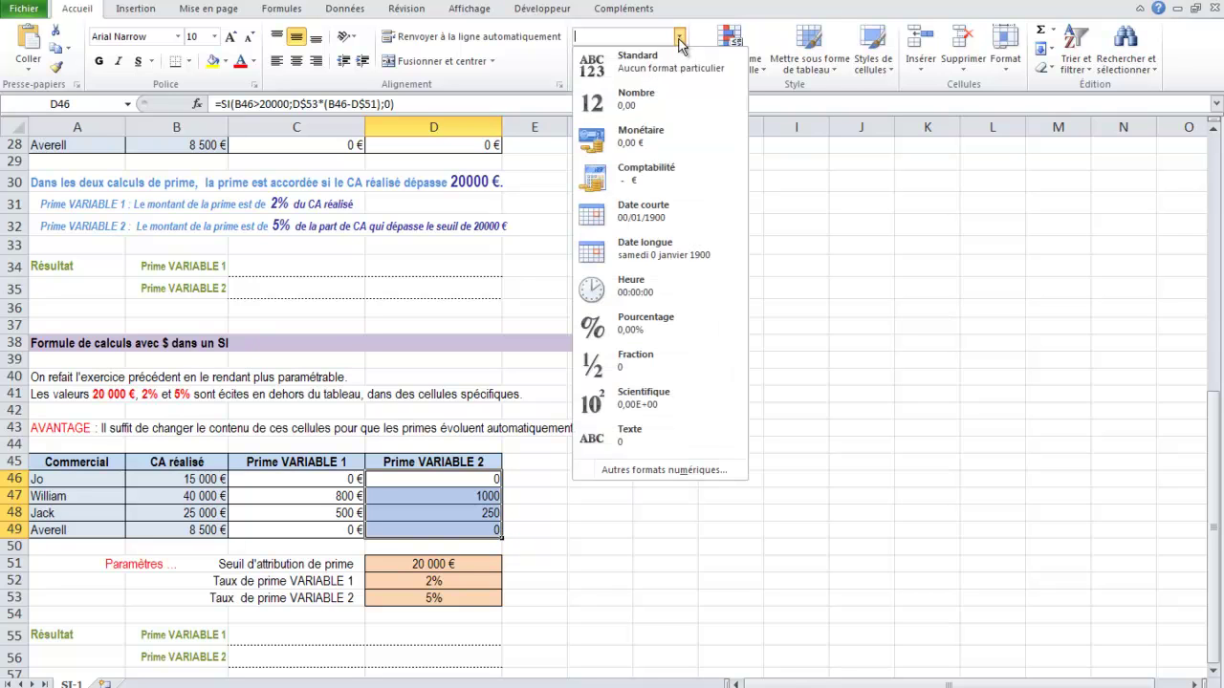
{"action": "left_click", "coordinate": [648, 143]}
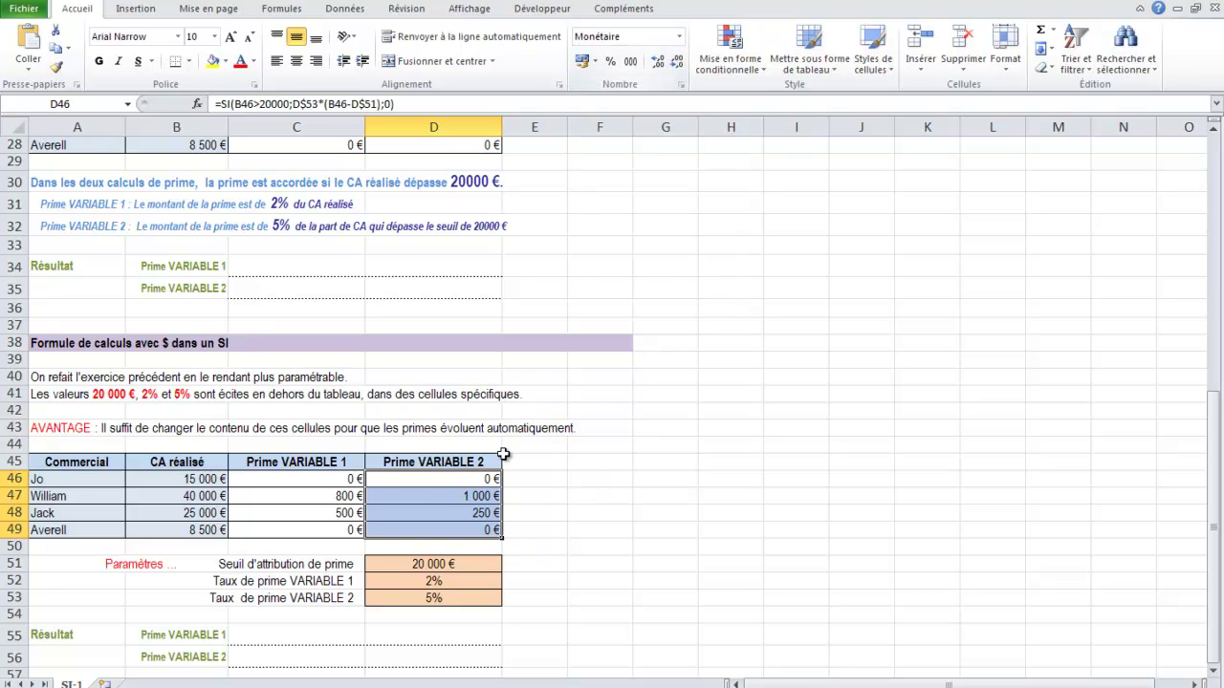
Test the Prime VARIABLE 2 formulas by setting the bonus threshold in D51 to 50000
{"action": "left_click", "coordinate": [421, 565]}
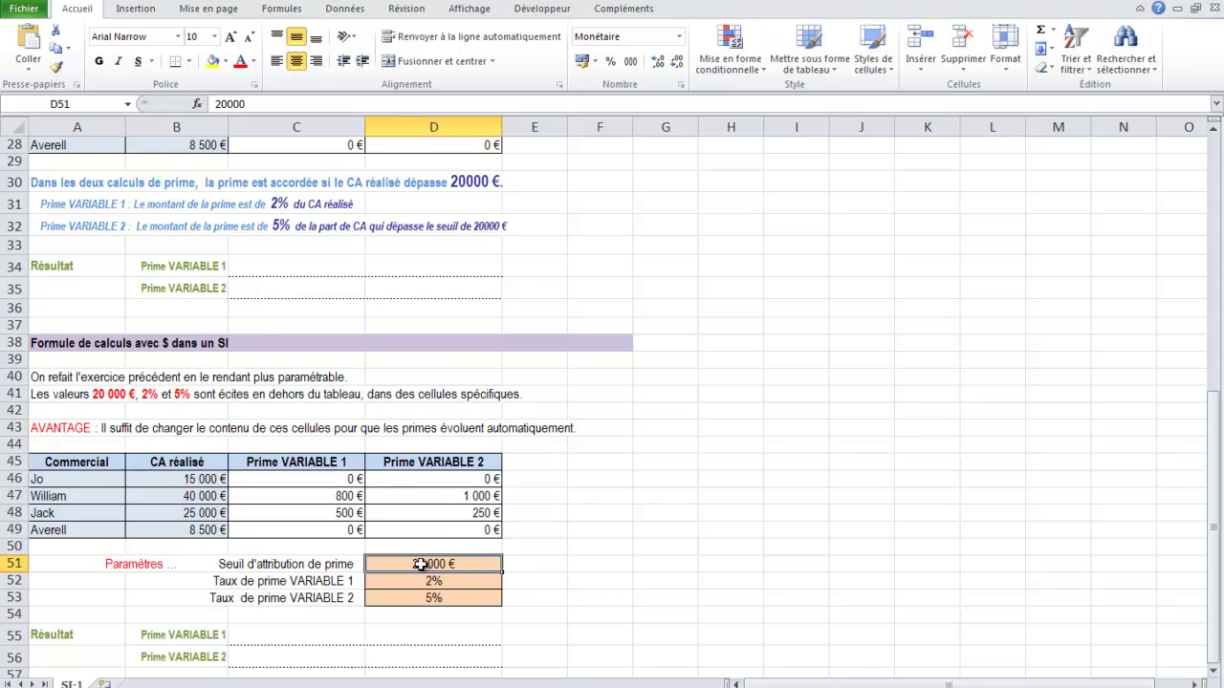
{"action": "type", "text": "50000"}
{"action": "key", "text": "Return"}
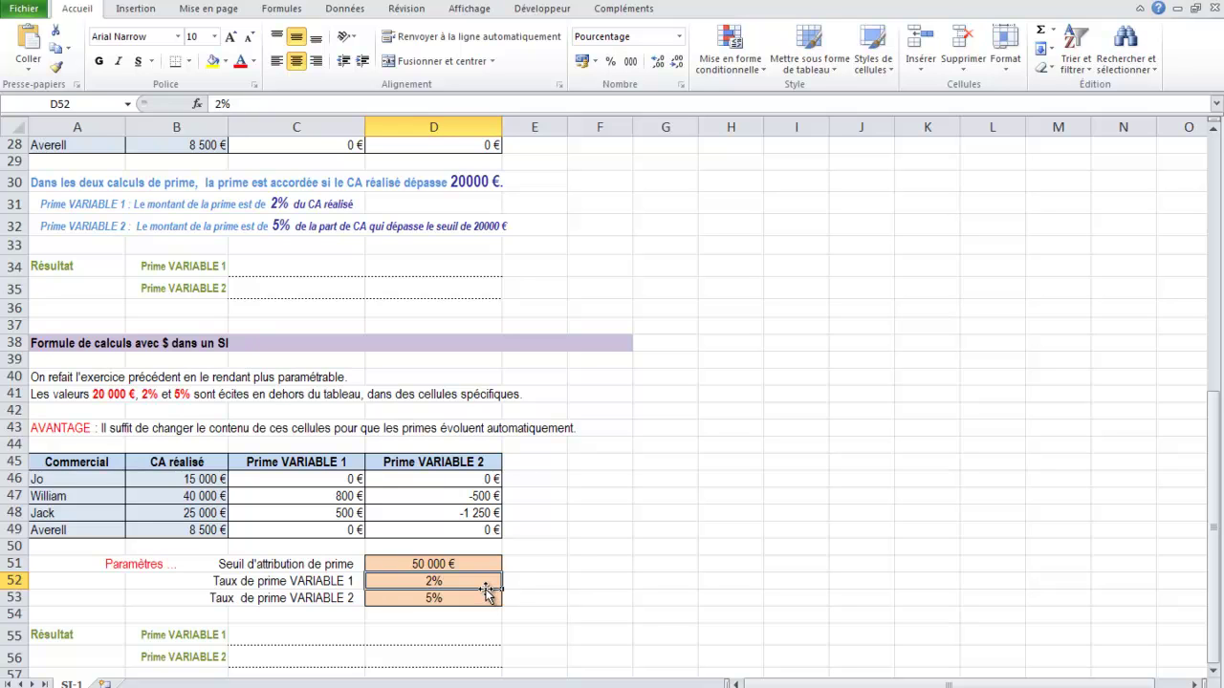
Replace the constant 20000 in the logical test of the D46 formula with the reference D$51
{"action": "left_click", "coordinate": [434, 482]}
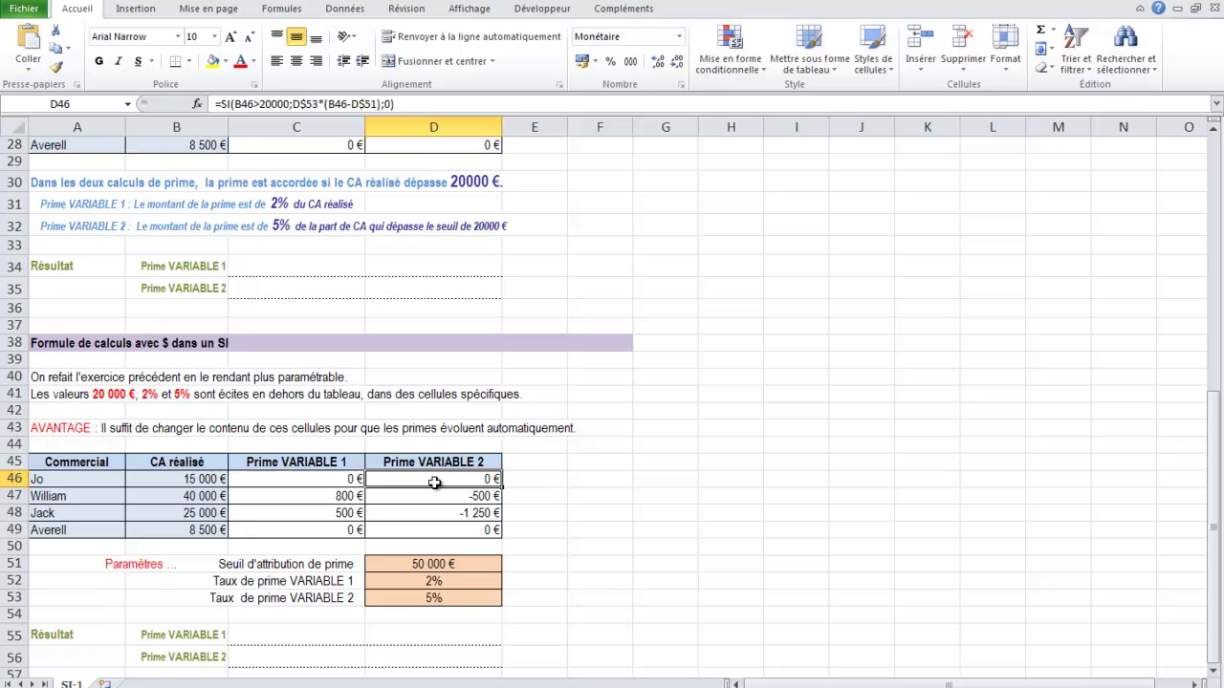
{"action": "left_click", "coordinate": [262, 103]}
{"action": "left_click_drag", "start_coordinate": [260, 103], "coordinate": [289, 103]}
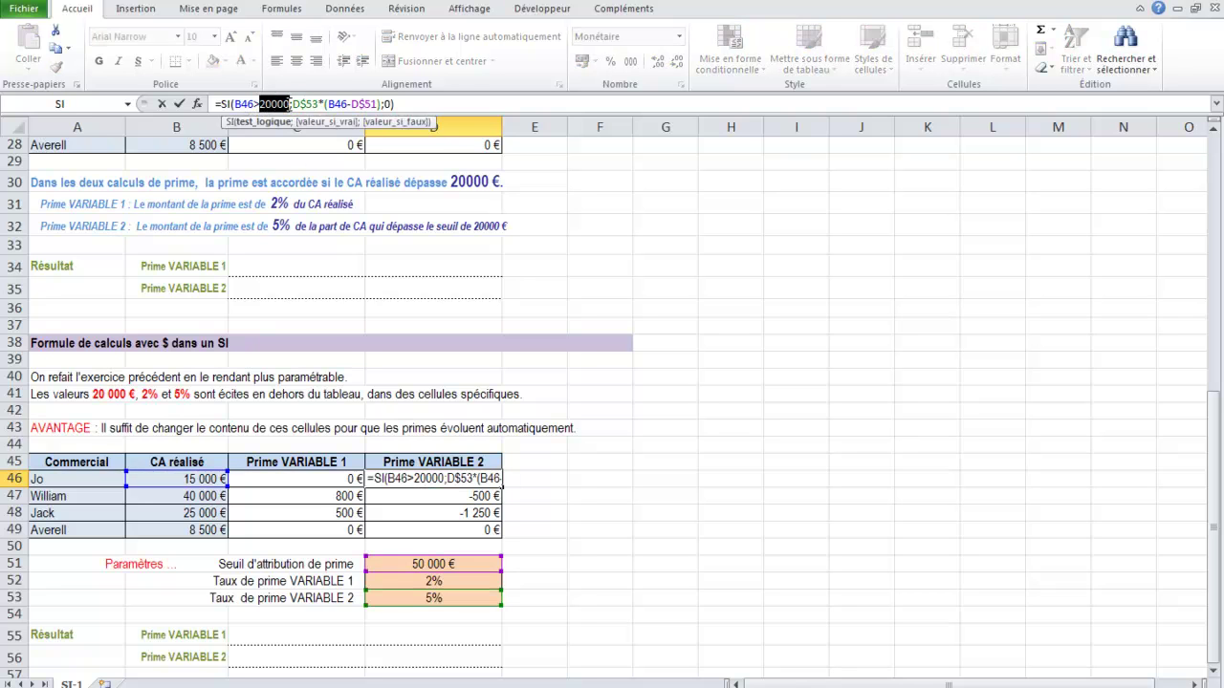
{"action": "left_click", "coordinate": [432, 564]}
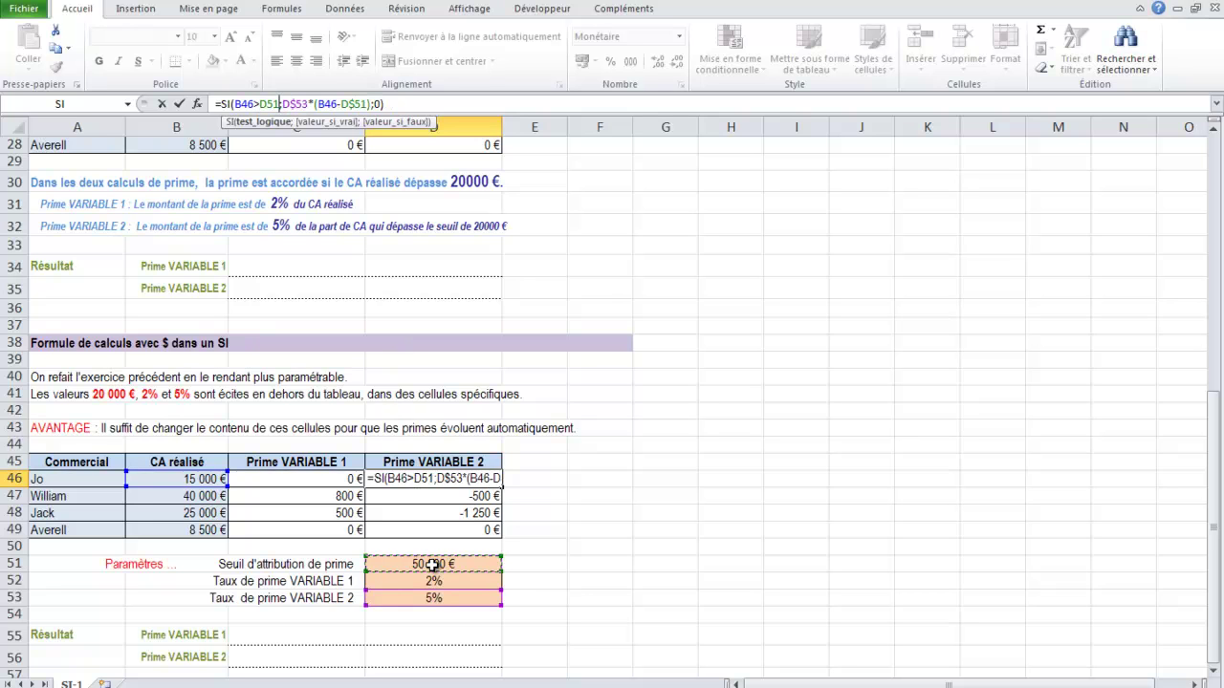
{"action": "left_click", "coordinate": [266, 103]}
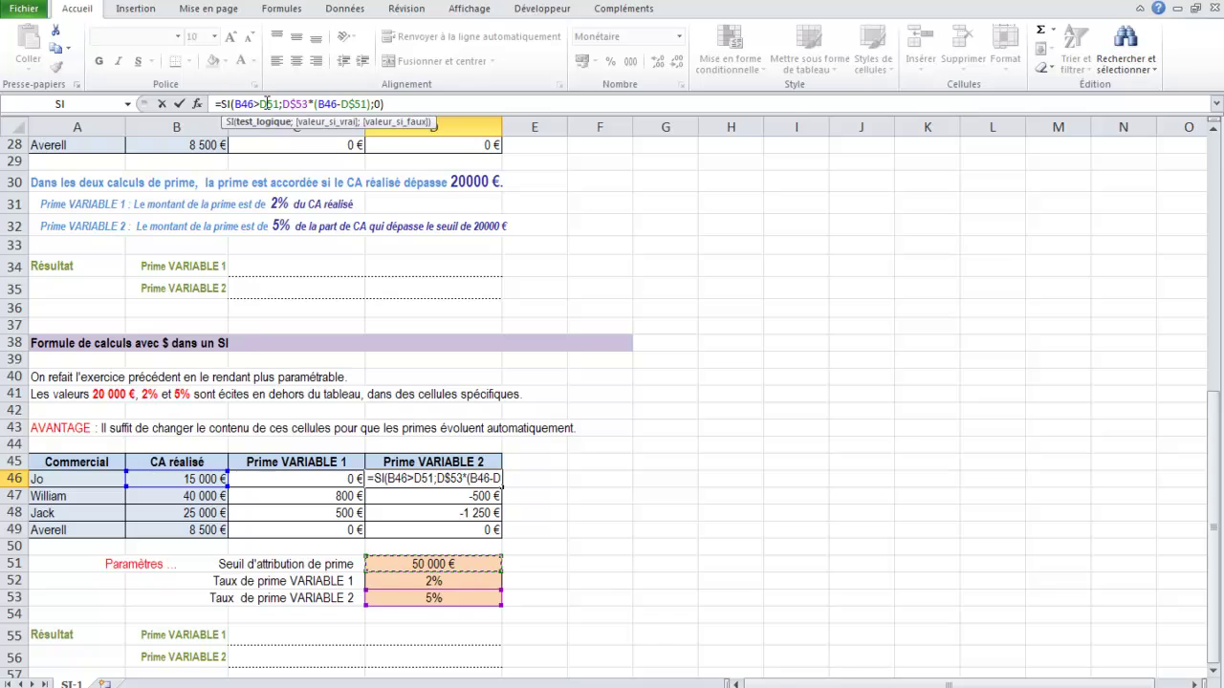
{"action": "type", "text": "$"}
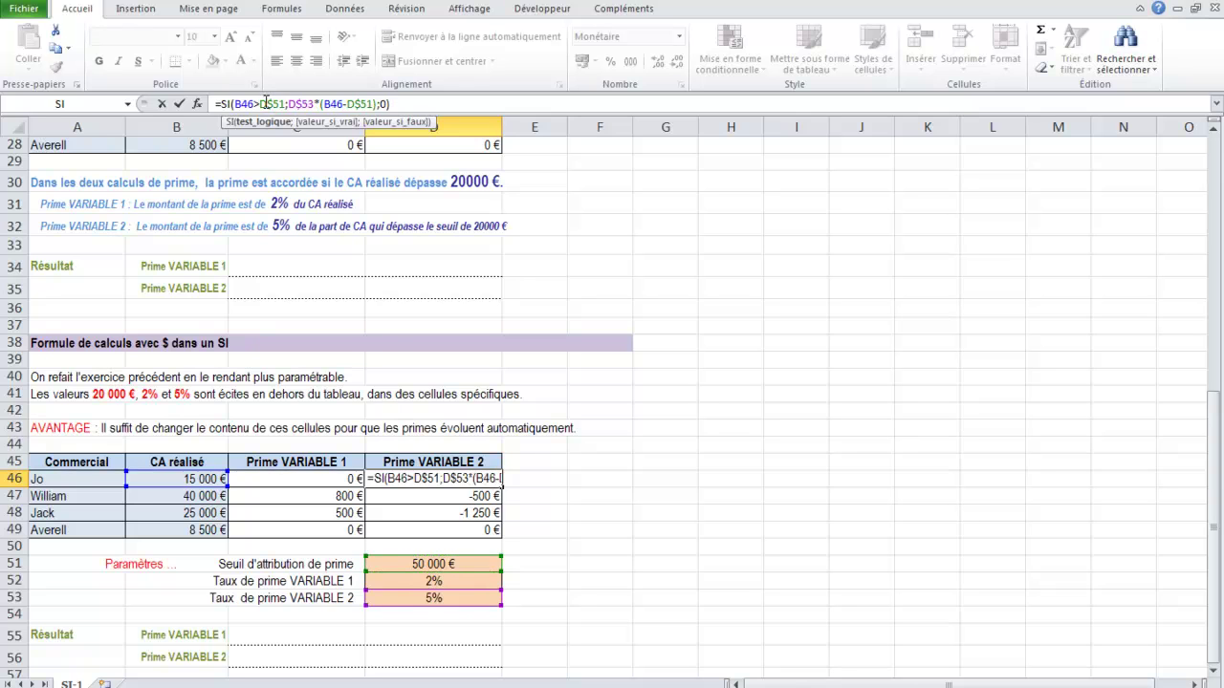
{"action": "key", "text": "Return"}
Copy the corrected Prime VARIABLE 2 formula from D46 down to D49
{"action": "left_click", "coordinate": [491, 479]}
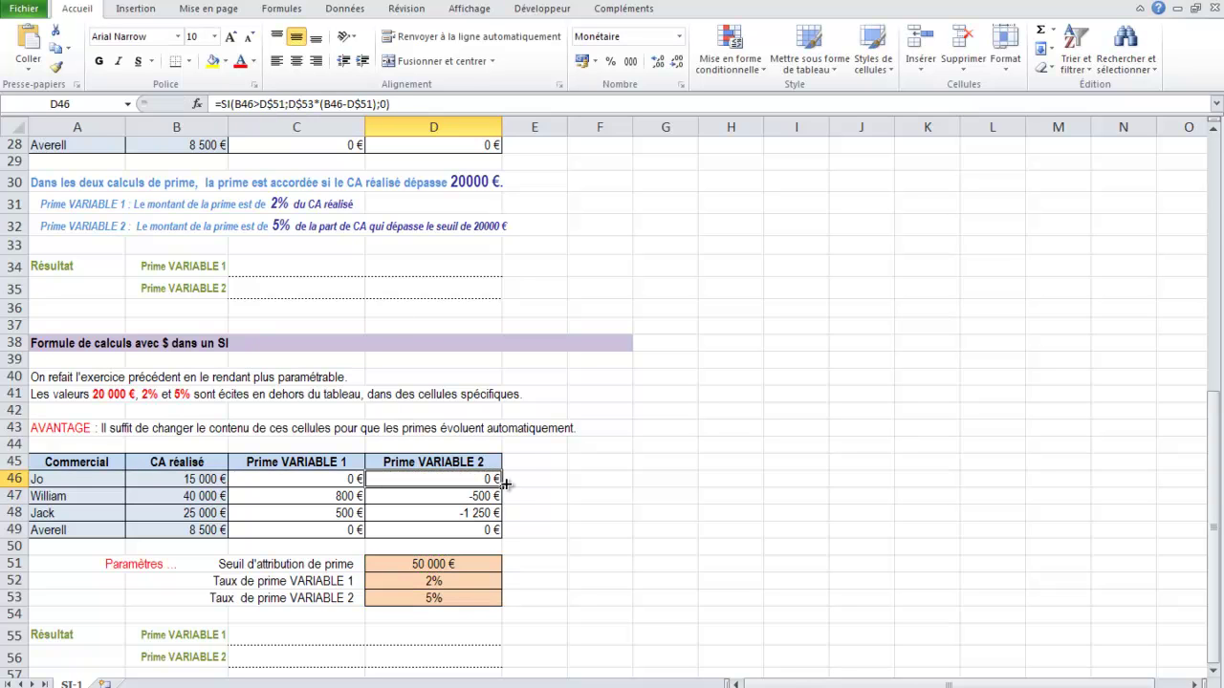
{"action": "left_click_drag", "start_coordinate": [501, 487], "coordinate": [504, 543]}
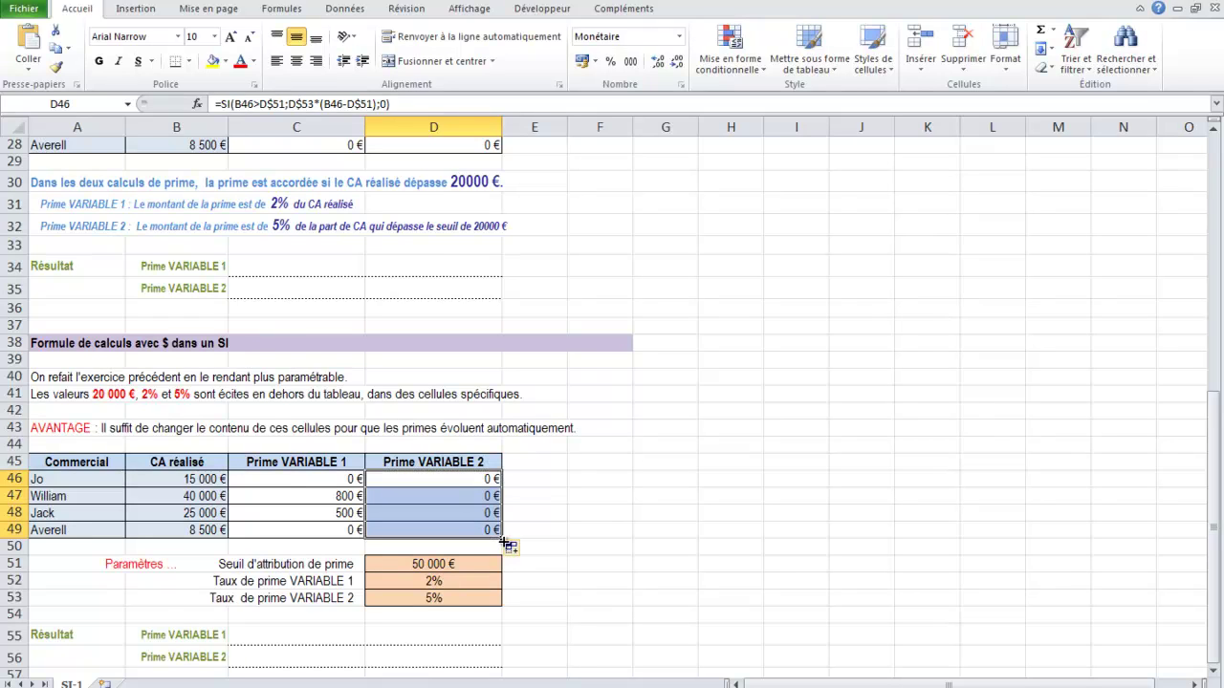
{"action": "left_click", "coordinate": [437, 478]}
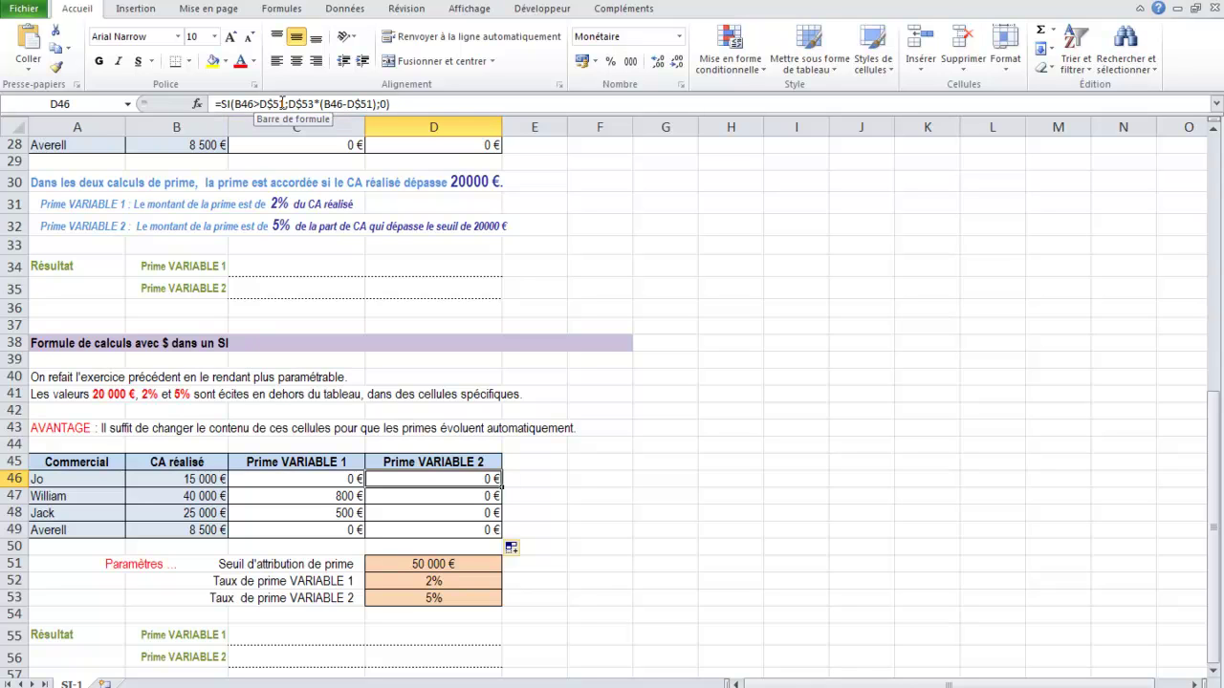
{"action": "left_click", "coordinate": [409, 568]}
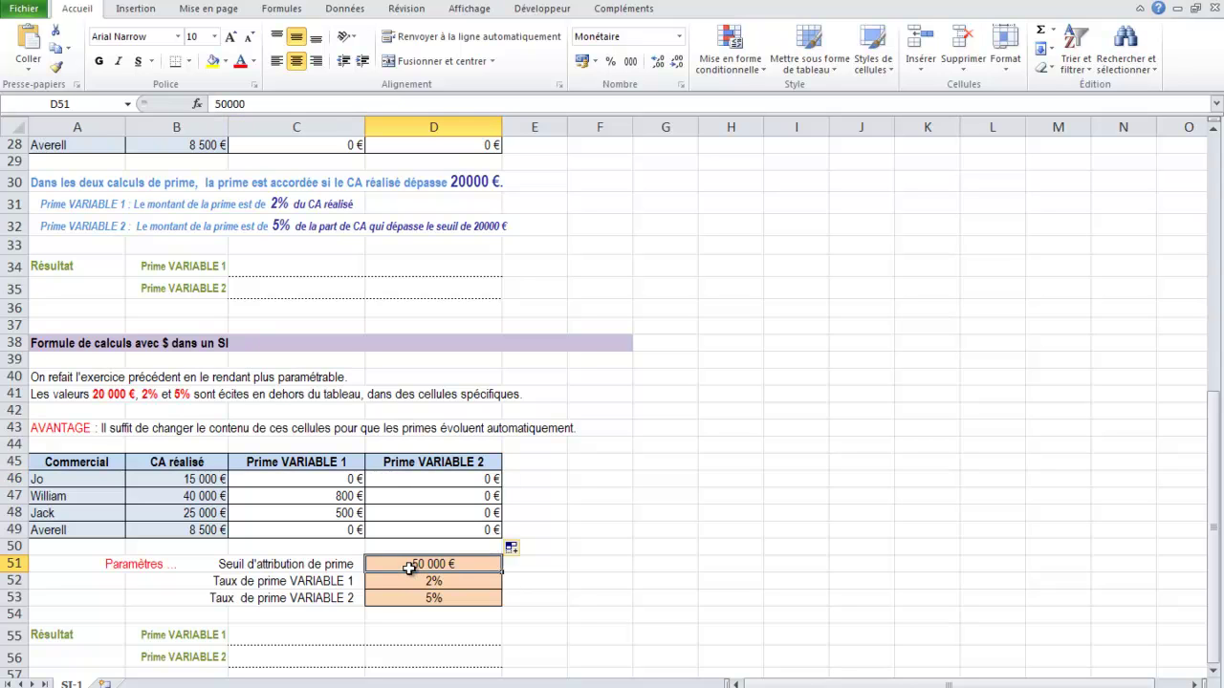
{"action": "left_click", "coordinate": [418, 478]}
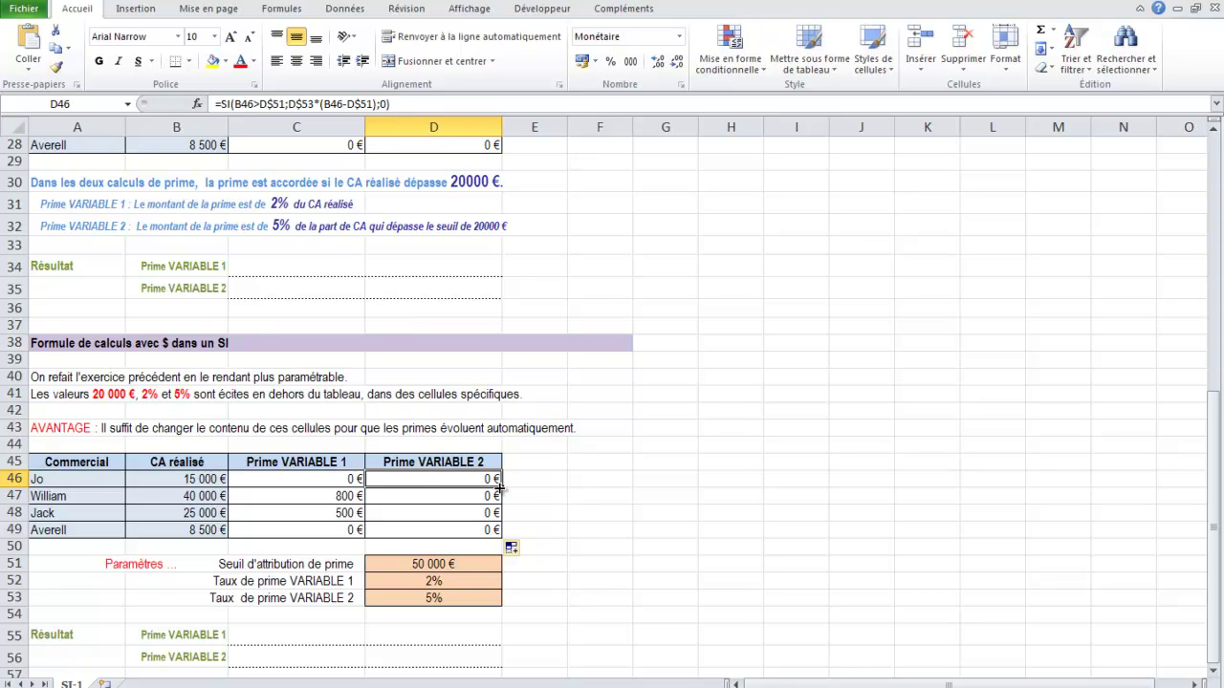
{"action": "left_click_drag", "start_coordinate": [492, 480], "coordinate": [502, 536]}
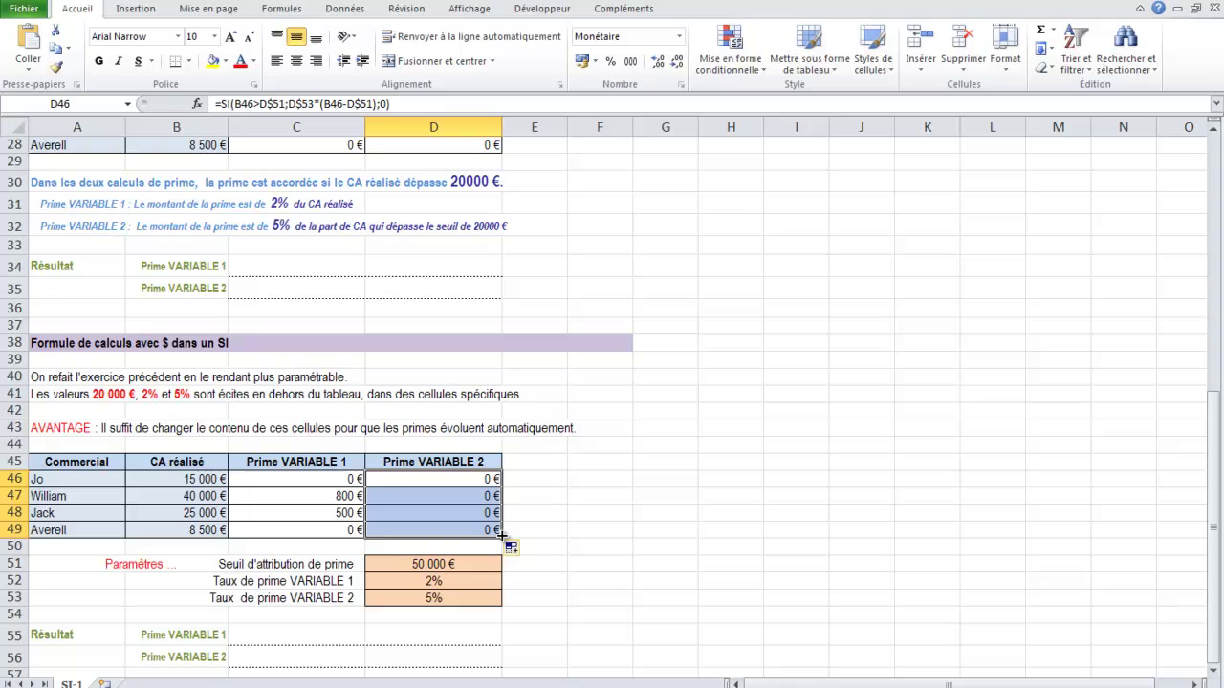
Test the corrected formulas by setting the threshold in D51 to 10000 and the Prime VARIABLE 2 rate in D53 to 50%
{"action": "left_click", "coordinate": [462, 564]}
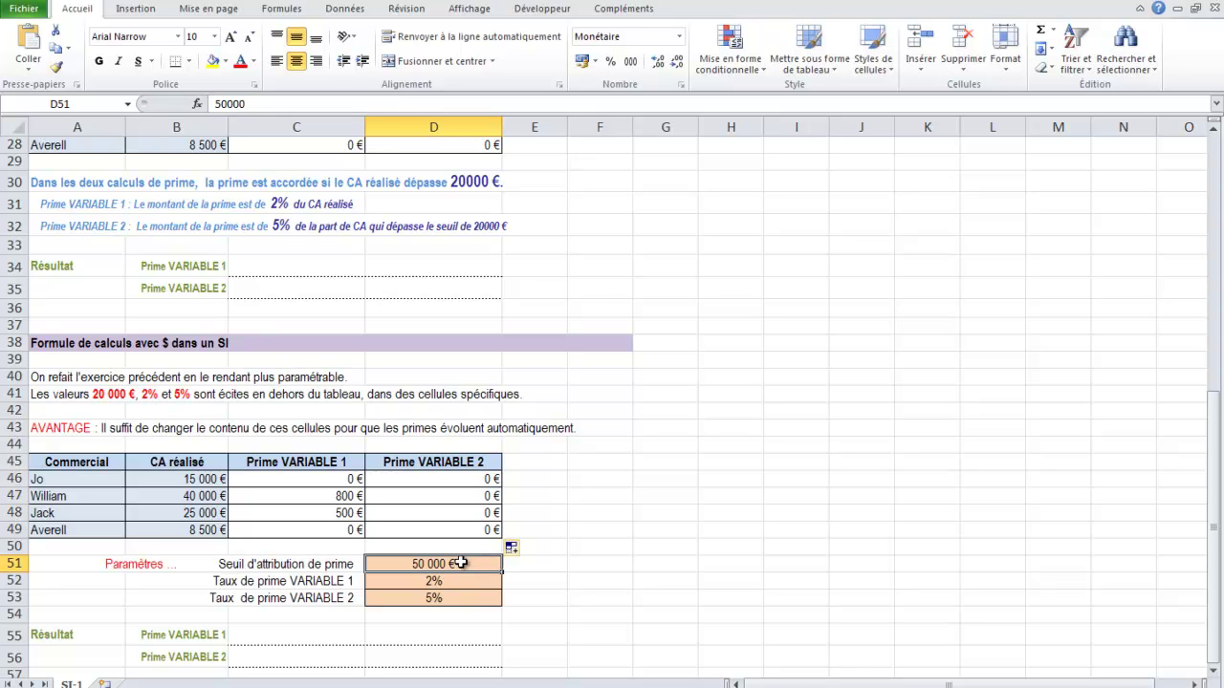
{"action": "type", "text": "10 000"}
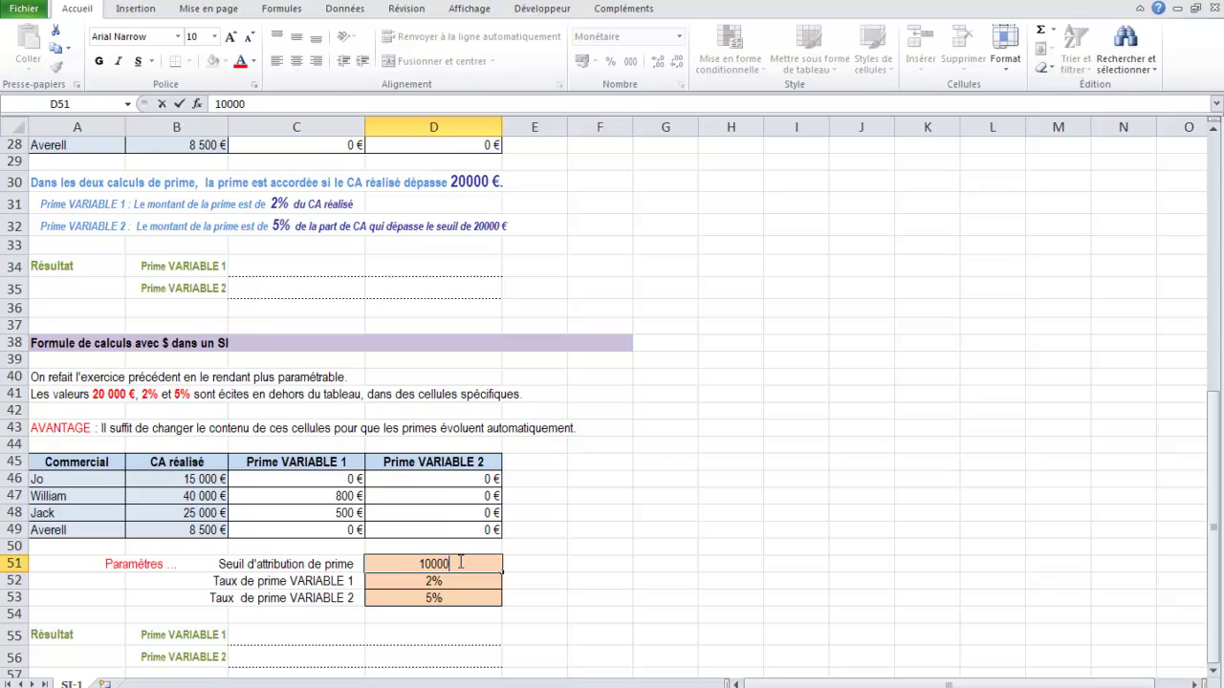
{"action": "key", "text": "Return"}
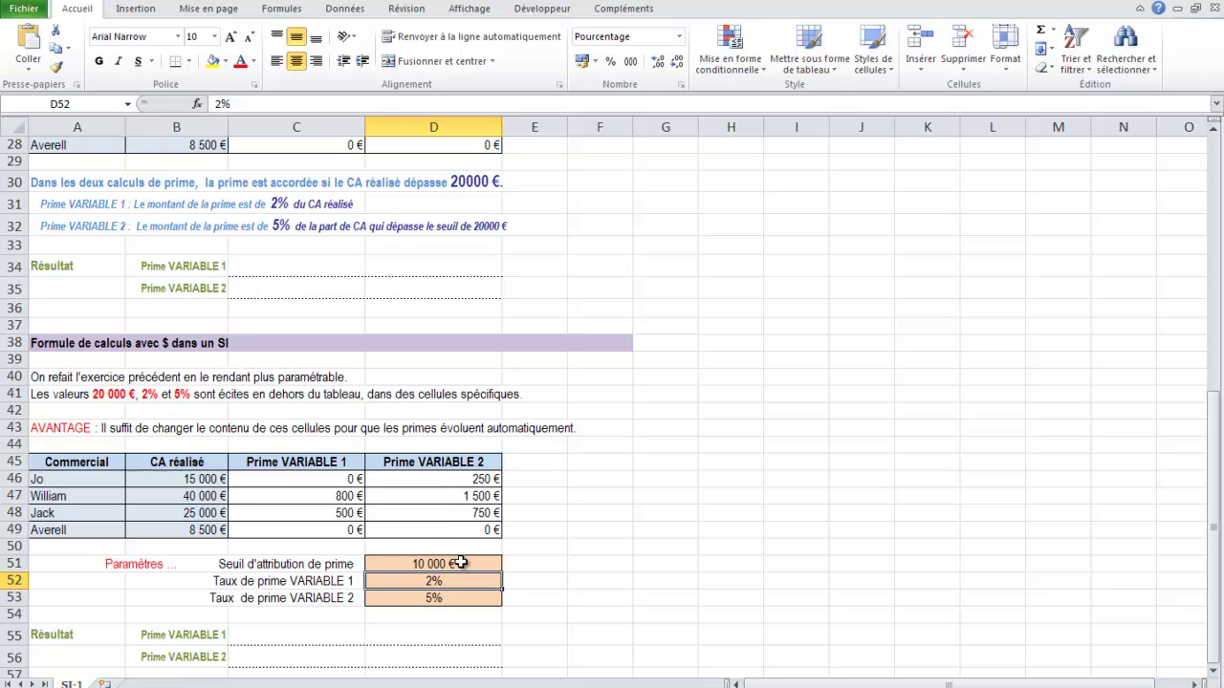
{"action": "left_click", "coordinate": [449, 601]}
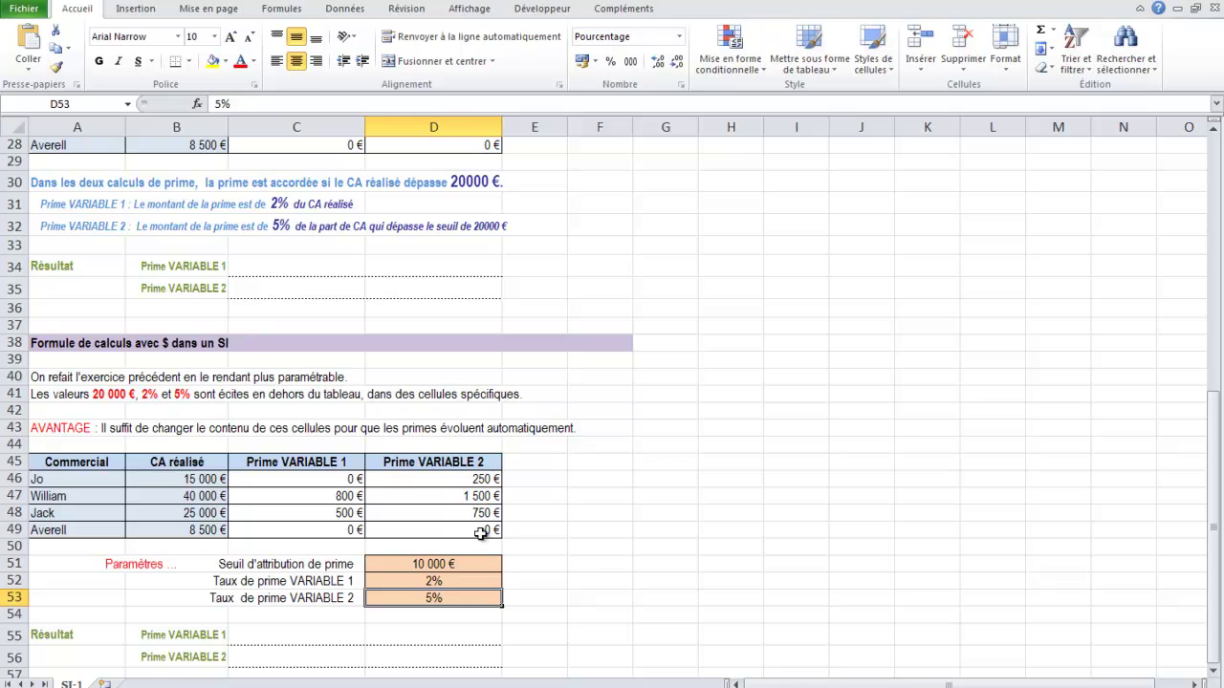
{"action": "type", "text": "50"}
{"action": "key", "text": "Return"}
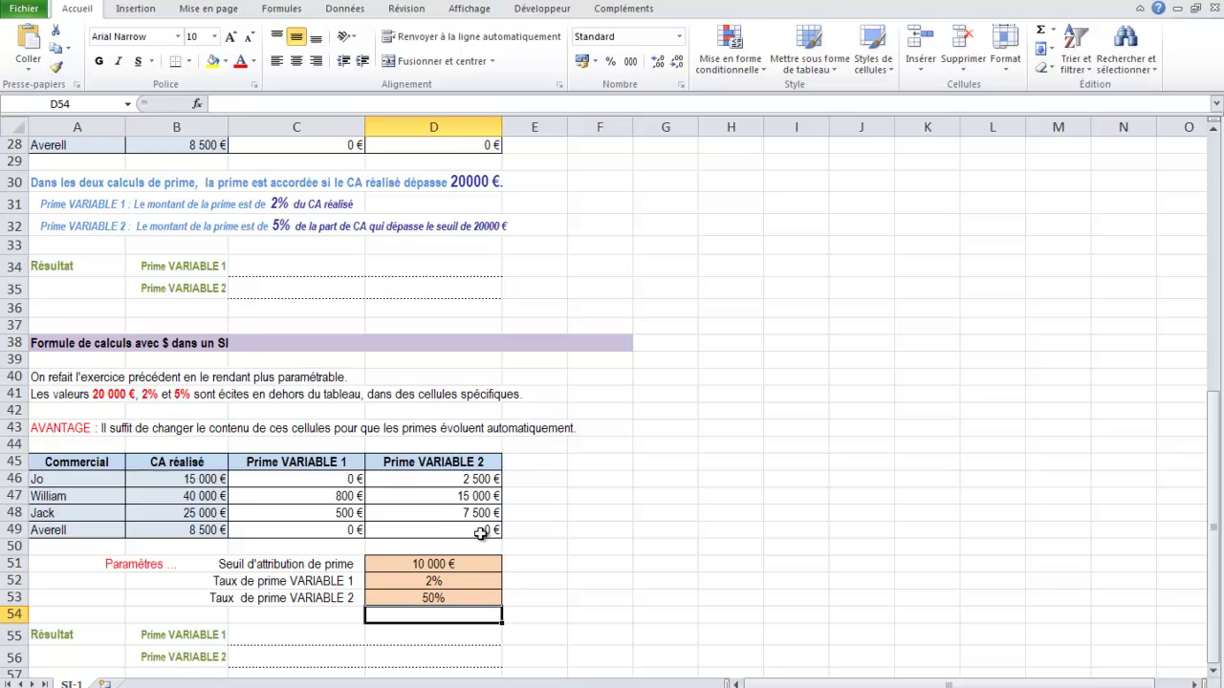
Set the bonus threshold in D51 to 20000 and the Prime VARIABLE 2 rate in D53 to 5%
{"action": "left_click", "coordinate": [440, 563]}
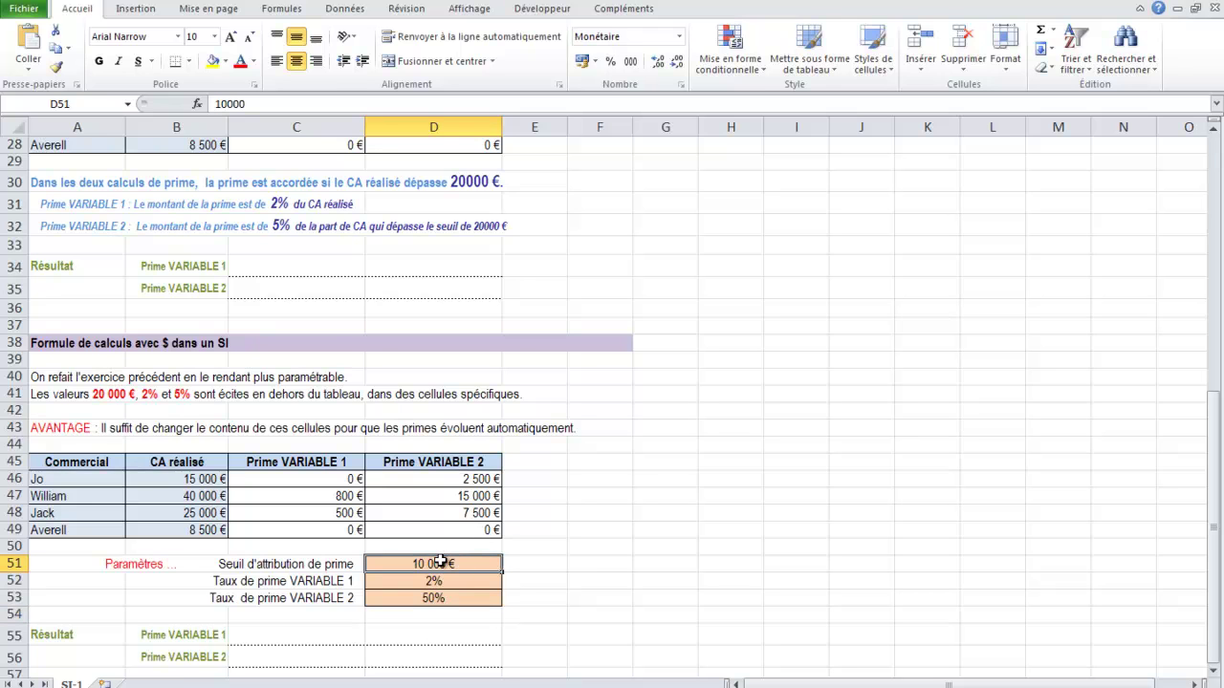
{"action": "type", "text": "20000"}
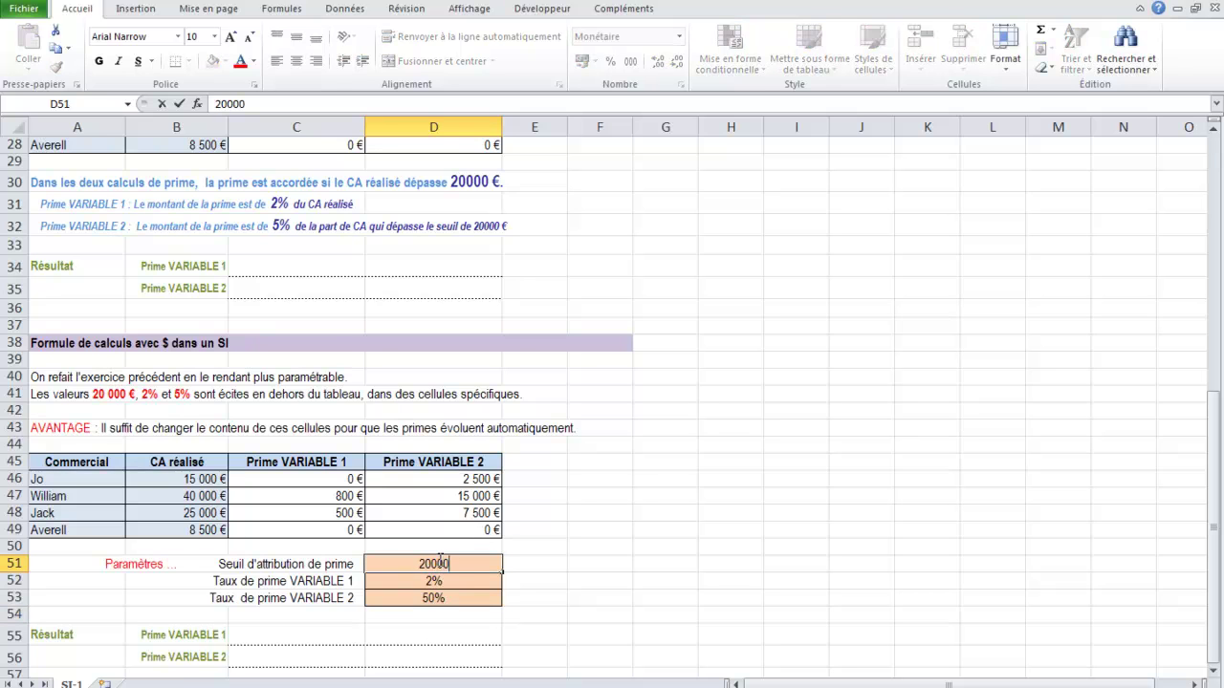
{"action": "key", "text": "Return"}
{"action": "key", "text": "Return"}
{"action": "type", "text": "5"}
{"action": "key", "text": "Return"}
Review the SI formulas of the three bonus tables by inspecting cells D5, C25 and C47
{"action": "scroll", "coordinate": [439, 563], "scroll_direction": "down", "scroll_amount": 4}
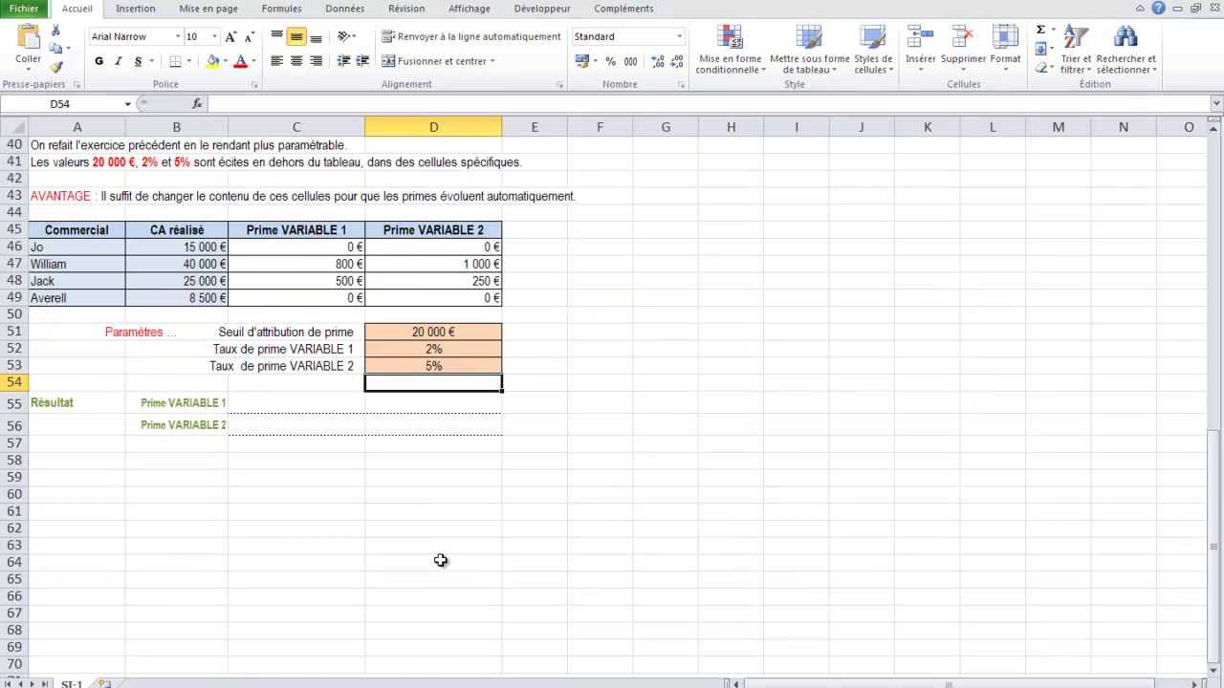
{"action": "scroll", "coordinate": [440, 561], "scroll_direction": "up", "scroll_amount": 13}
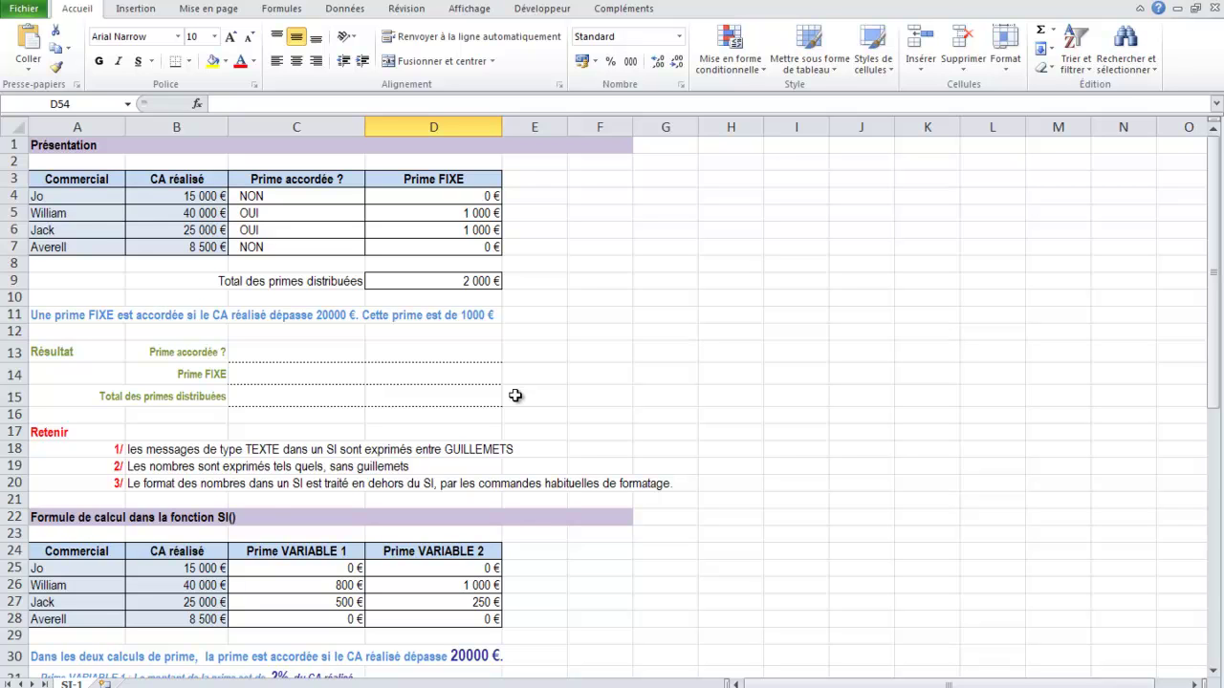
{"action": "left_click", "coordinate": [441, 221]}
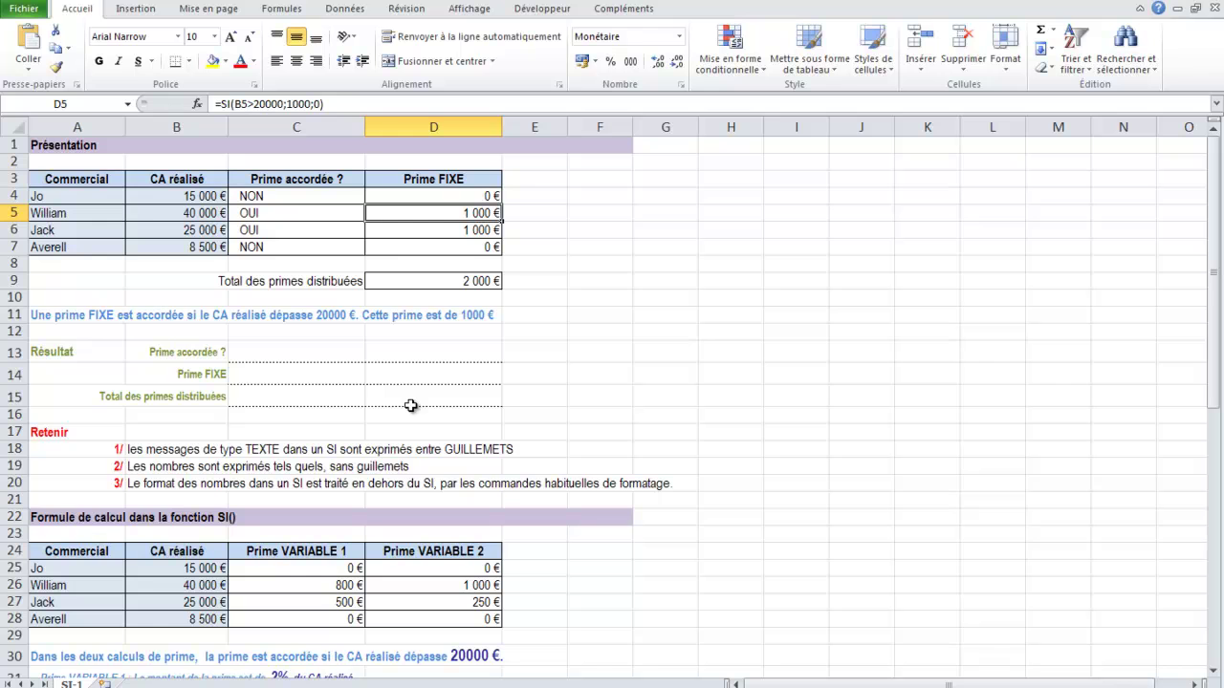
{"action": "scroll", "coordinate": [410, 405], "scroll_direction": "down", "scroll_amount": 4}
{"action": "left_click", "coordinate": [304, 364]}
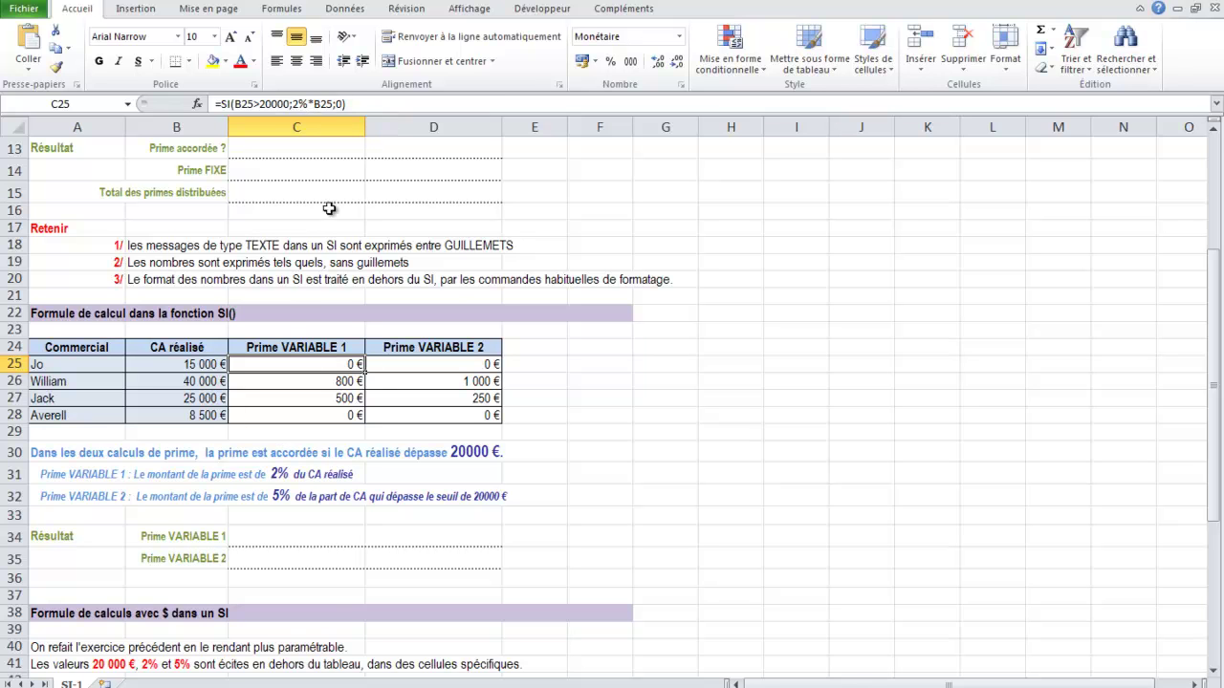
{"action": "scroll", "coordinate": [319, 379], "scroll_direction": "down", "scroll_amount": 4}
{"action": "left_click", "coordinate": [321, 544]}
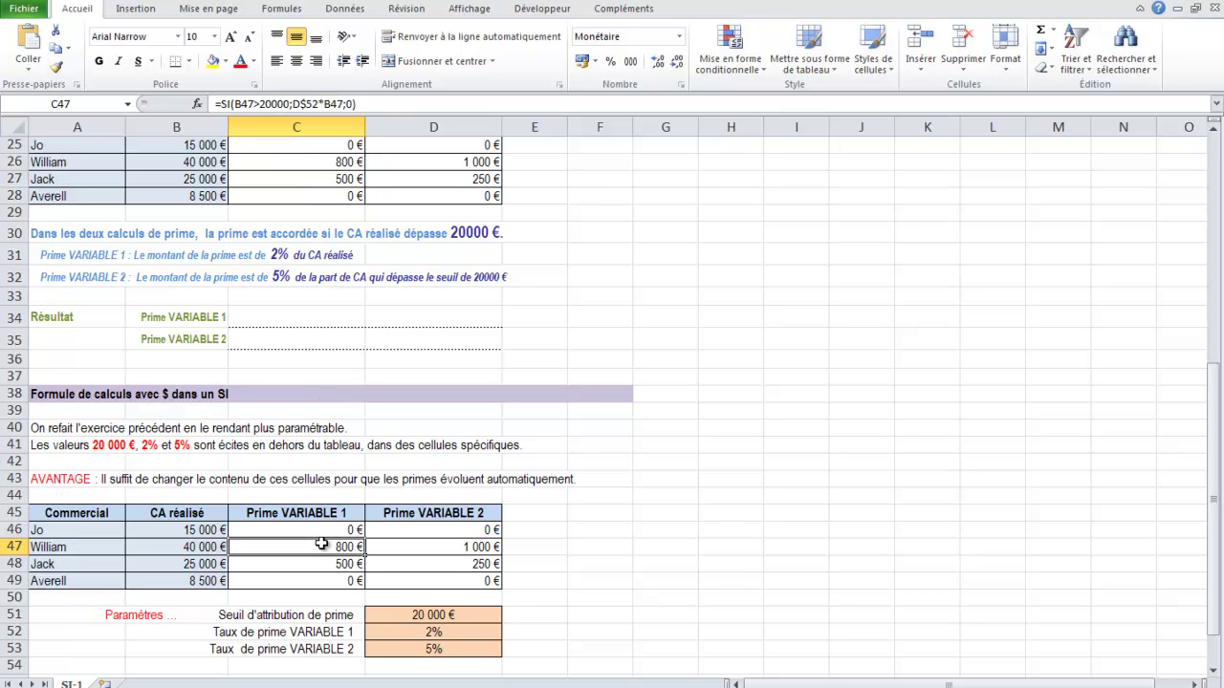